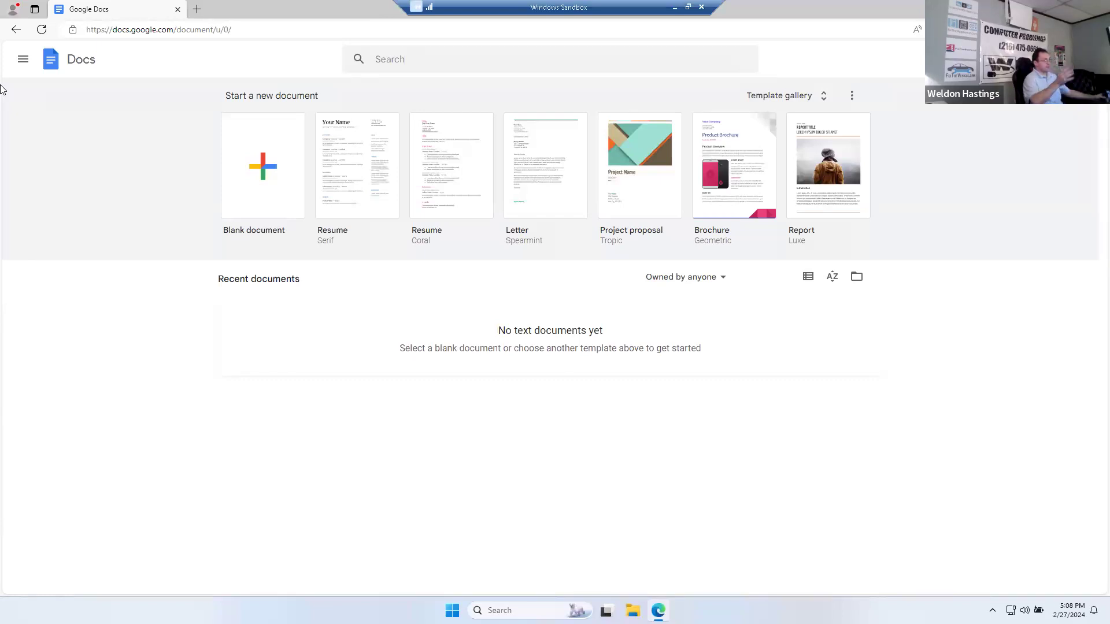
# Step: Browse the template gallery, then start a new blank Untitled document
pyautogui.click(818, 96)
pyautogui.scroll(-10, 672, 362)
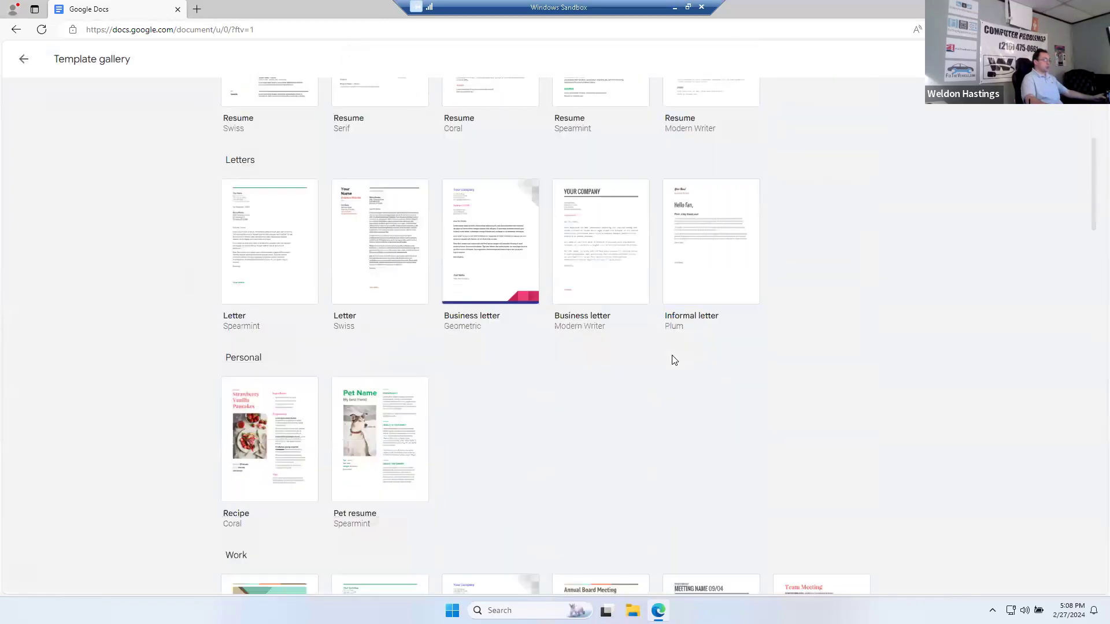
pyautogui.scroll(-5, 671, 361)
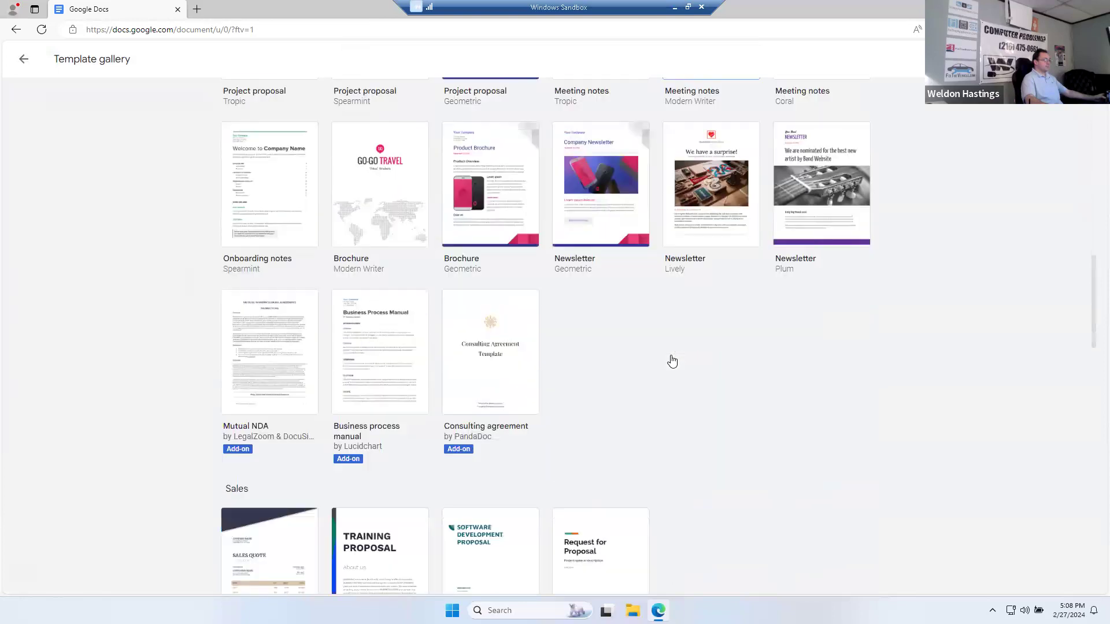
pyautogui.scroll(15, 672, 359)
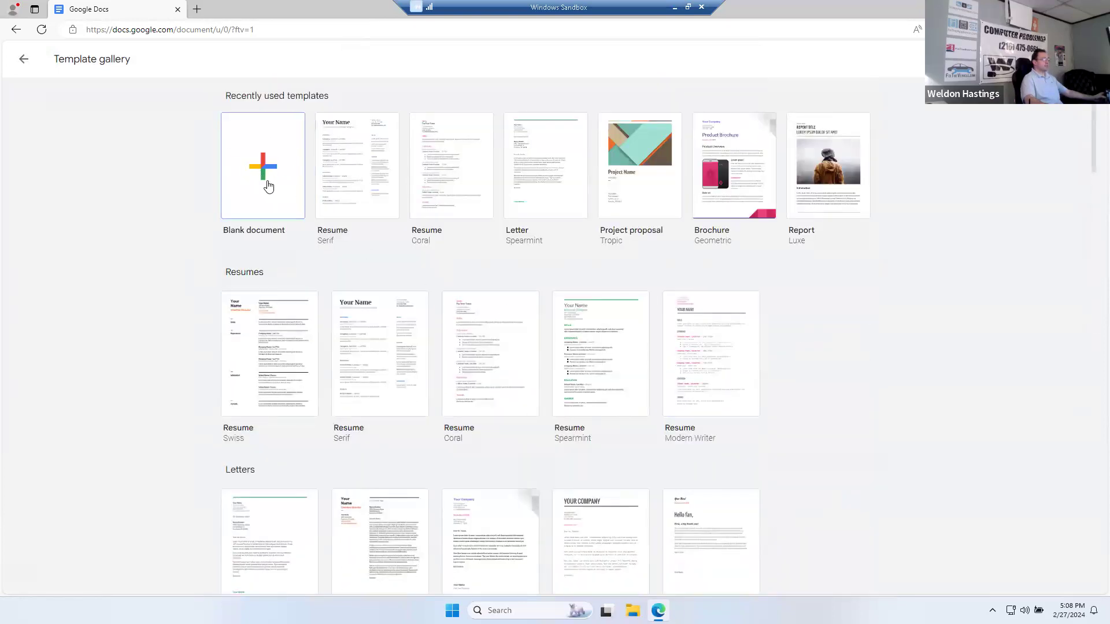
pyautogui.click(268, 185)
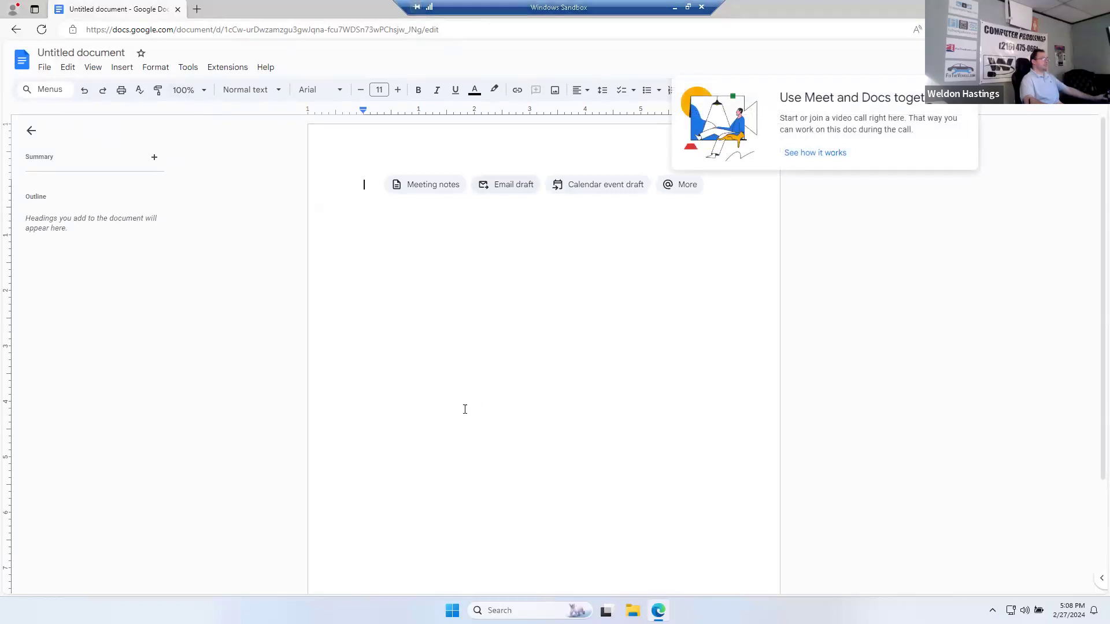
# Step: Dismiss the Meet promo and type 'Typing a word document' as the first line, followed by a new line
pyautogui.click(932, 148)
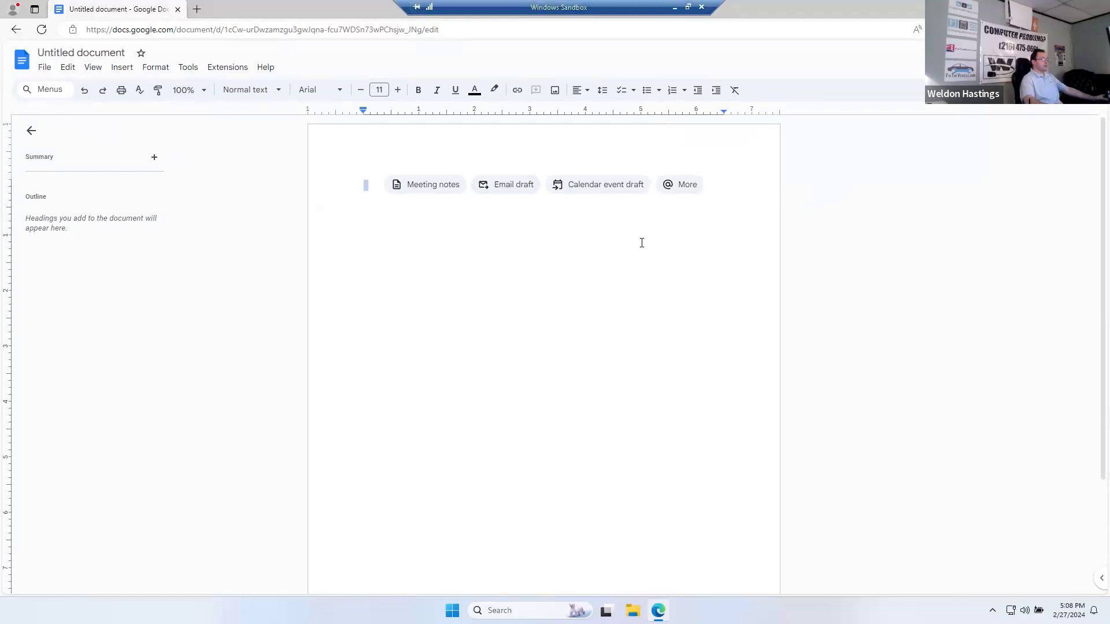
pyautogui.click(362, 184)
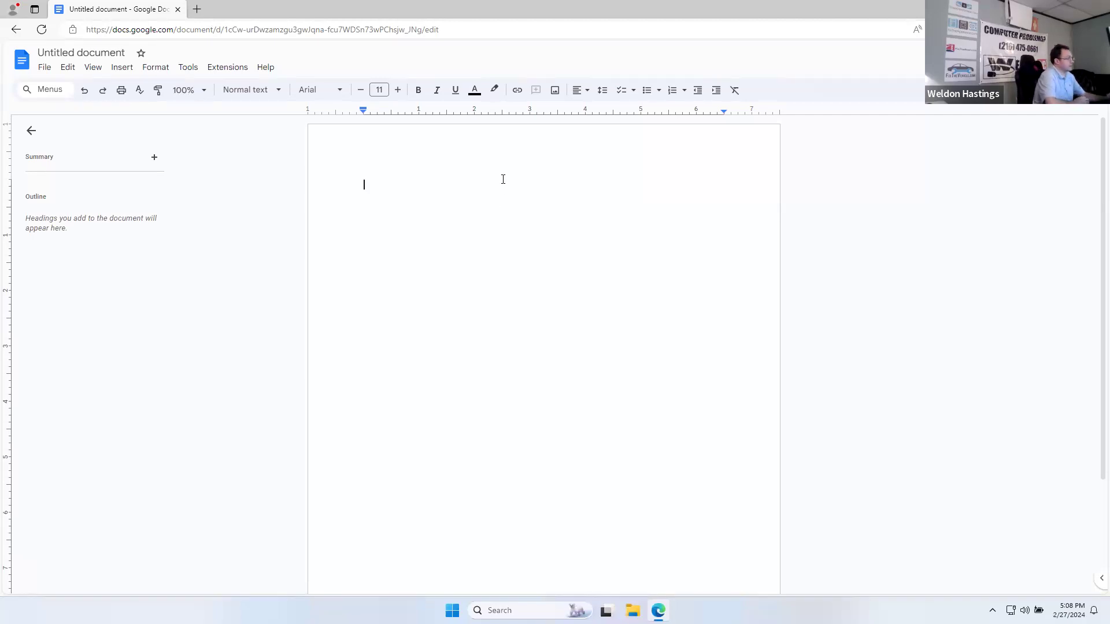
pyautogui.write('Tyop')
pyautogui.press('BackSpace')
pyautogui.press('BackSpace')
pyautogui.press('BackSpace')
pyautogui.write('yping')
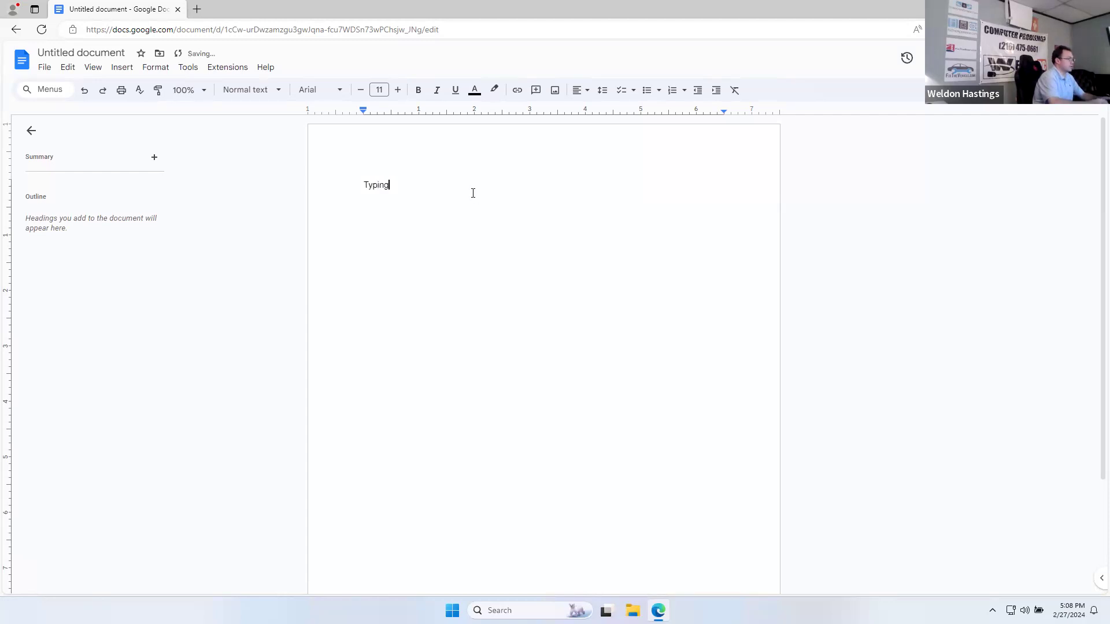
pyautogui.write(' a w')
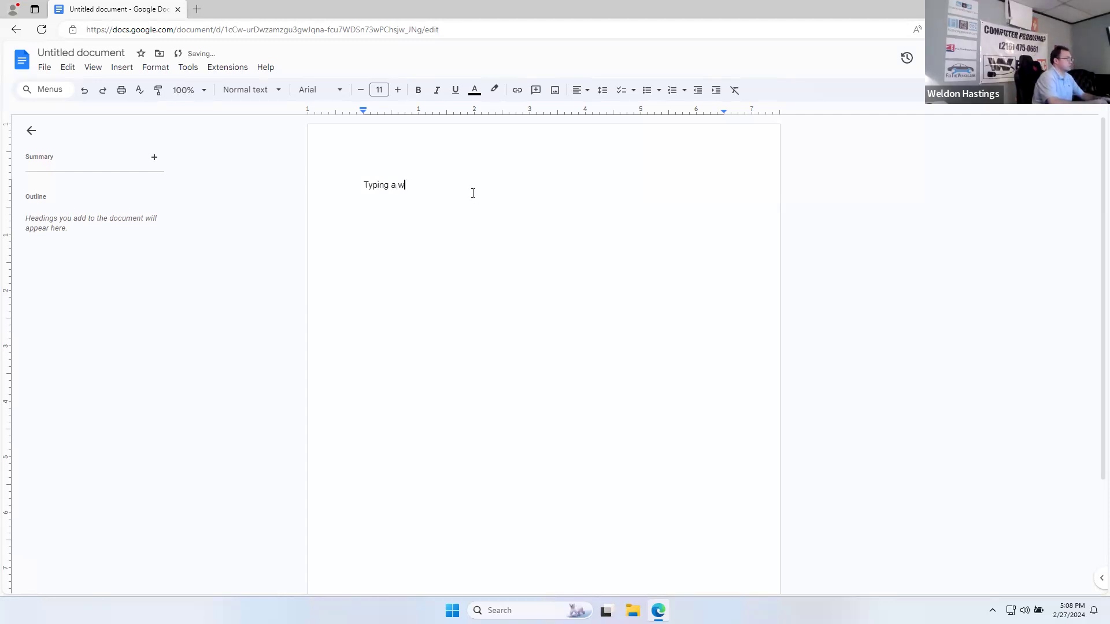
pyautogui.write('ord document')
pyautogui.press('Return')
pyautogui.press('Return')
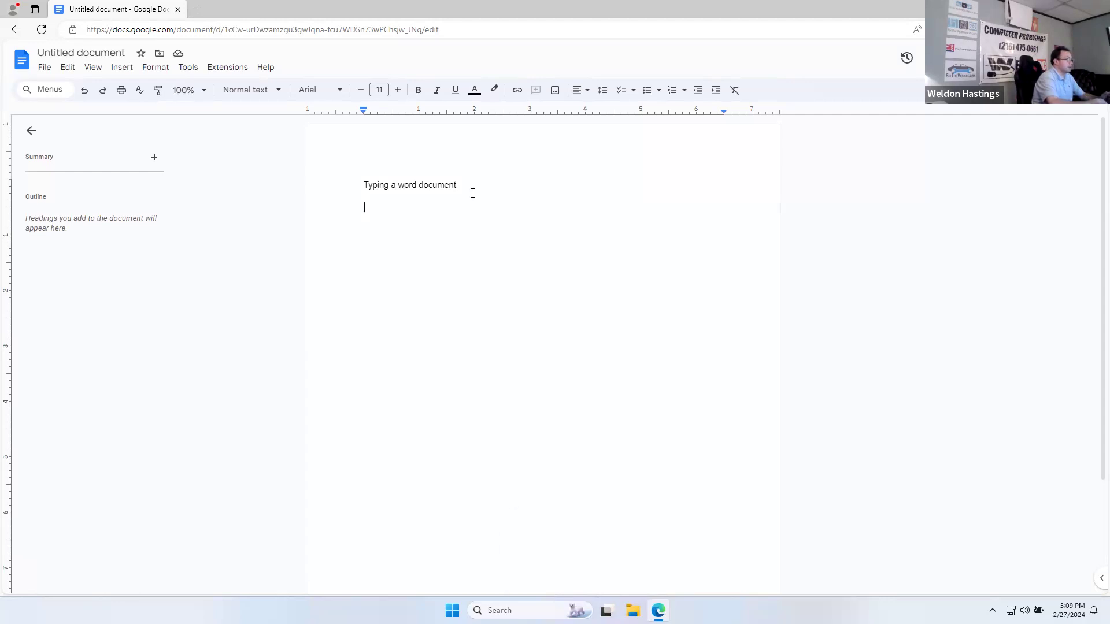
pyautogui.press('super+h')
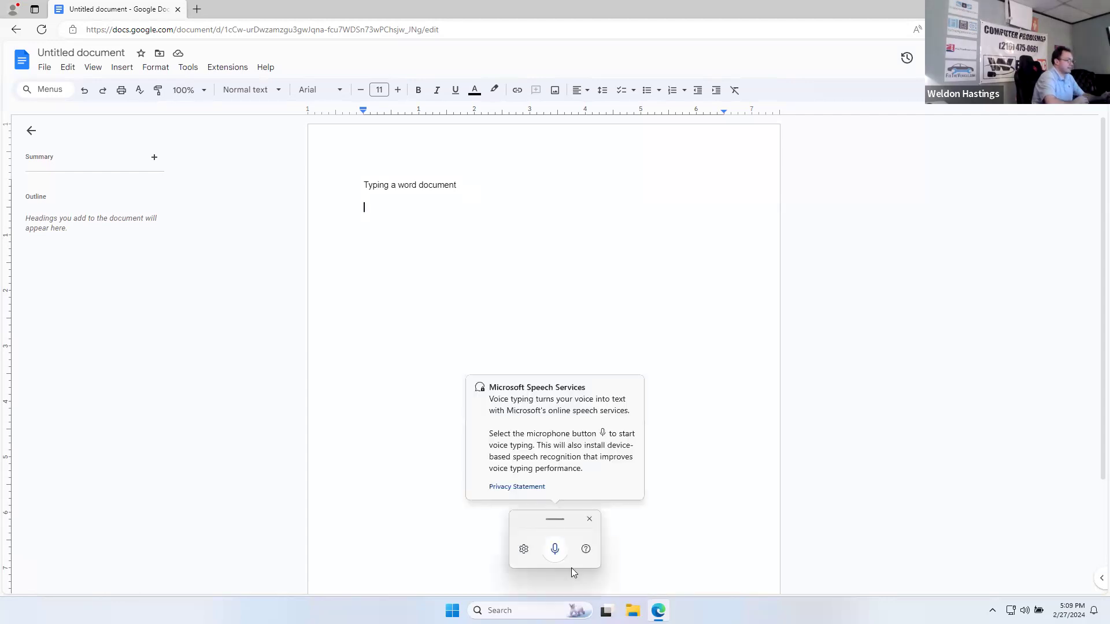
# Step: Dictate 'Testing 123321' below the first line with voice typing, then select that line
pyautogui.click(562, 552)
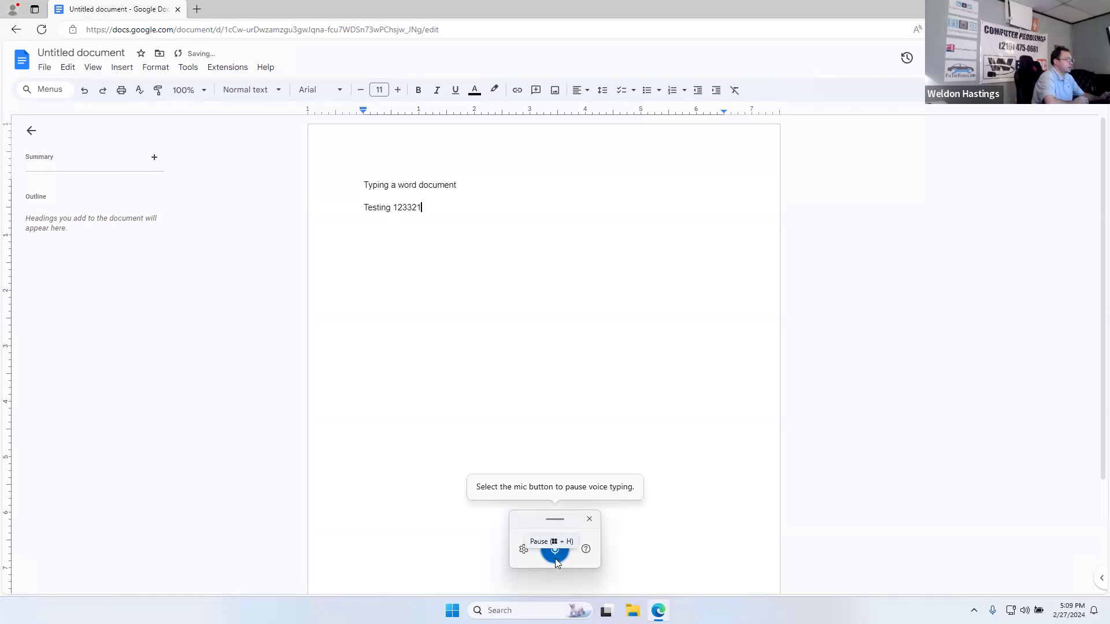
pyautogui.click(555, 559)
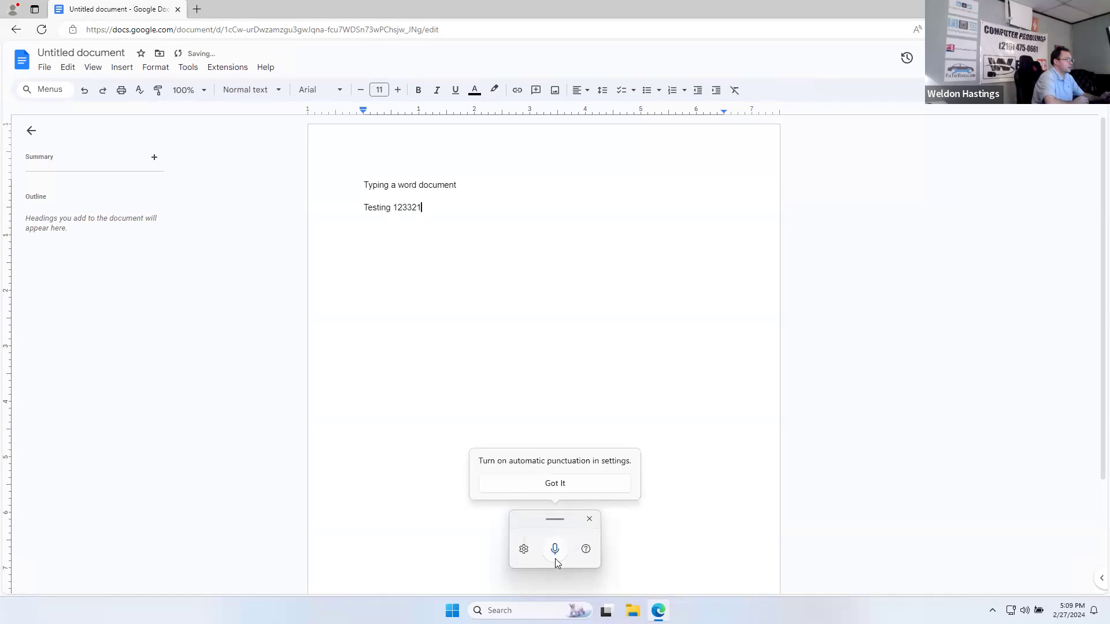
pyautogui.click(590, 520)
pyautogui.moveTo(422, 208); pyautogui.dragTo(364, 212)
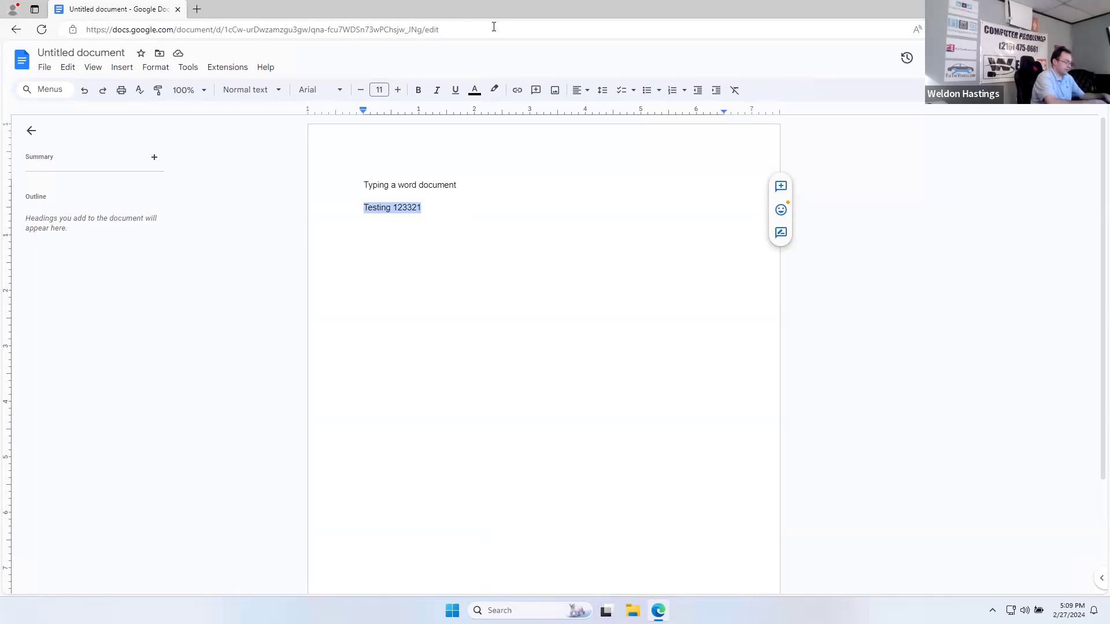
pyautogui.press('super+h')
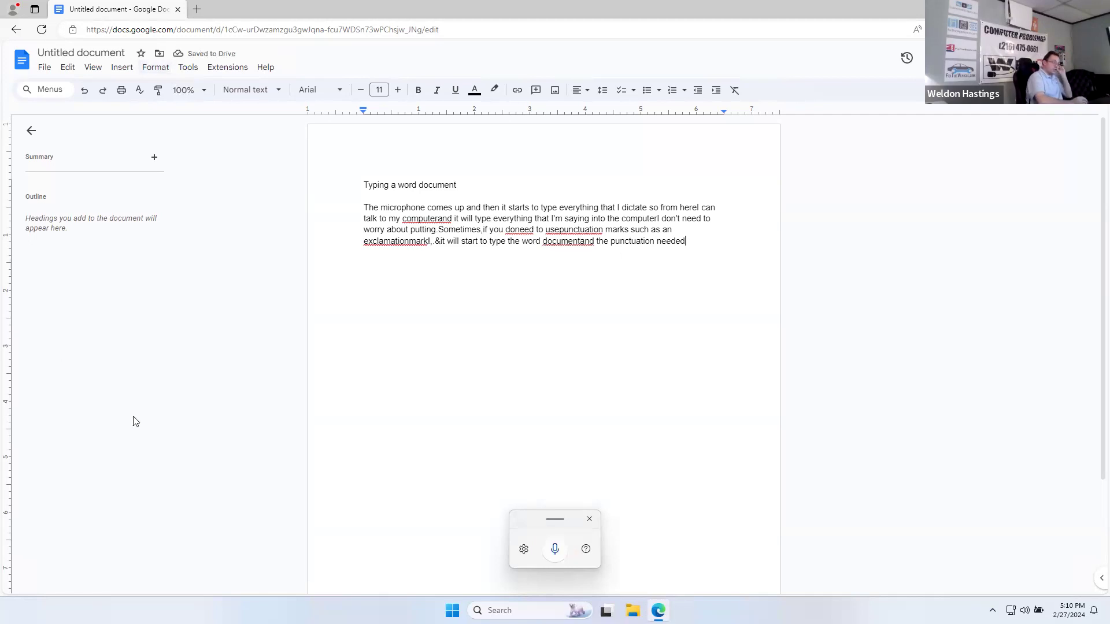
# Step: Add the missing spaces in 'use punctuation', 'computer and', 'do need' and 'document and'
pyautogui.click(589, 521)
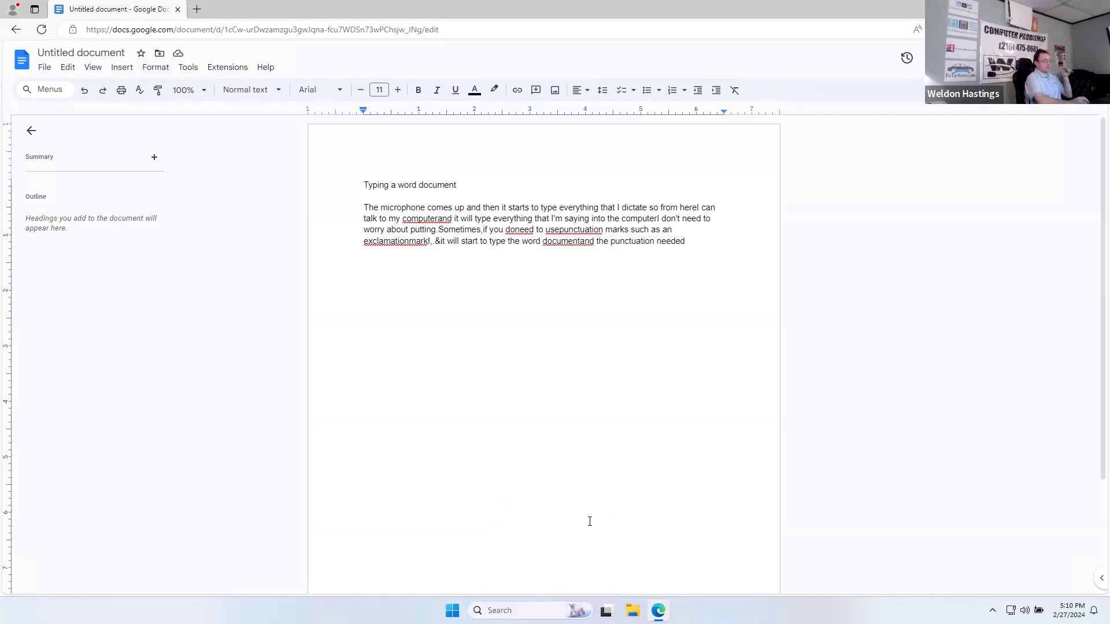
pyautogui.click(559, 229)
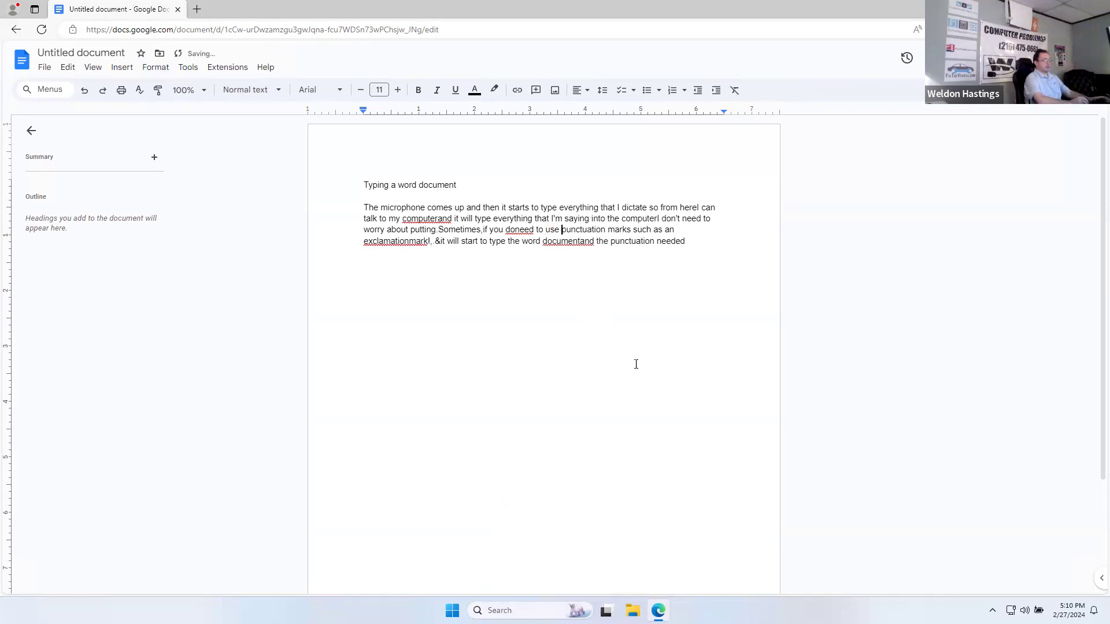
pyautogui.click(438, 219)
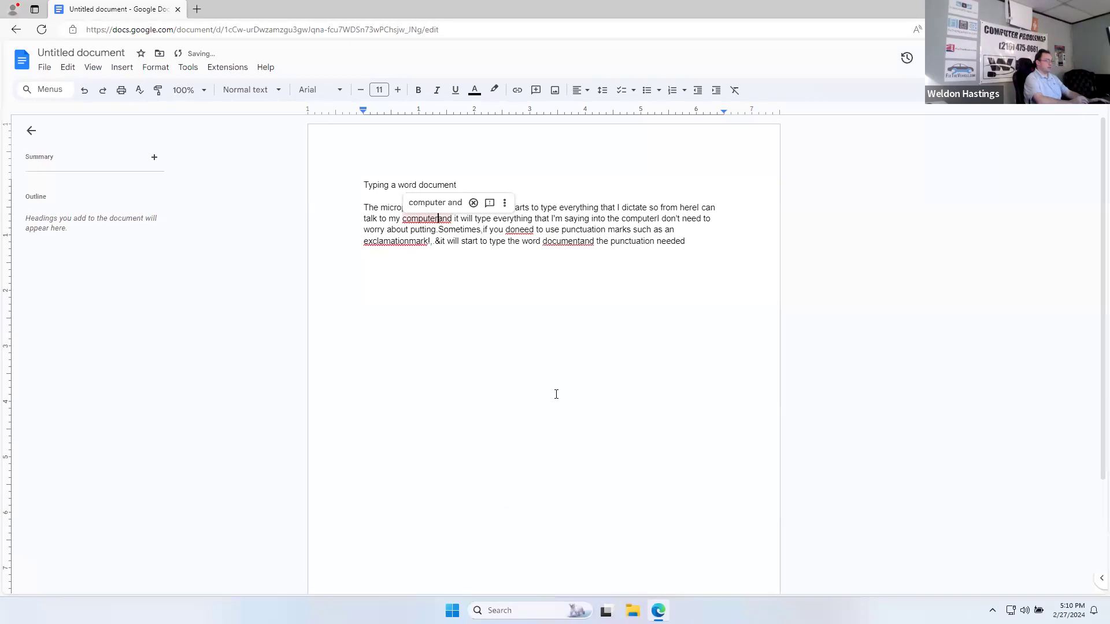
pyautogui.click(516, 229)
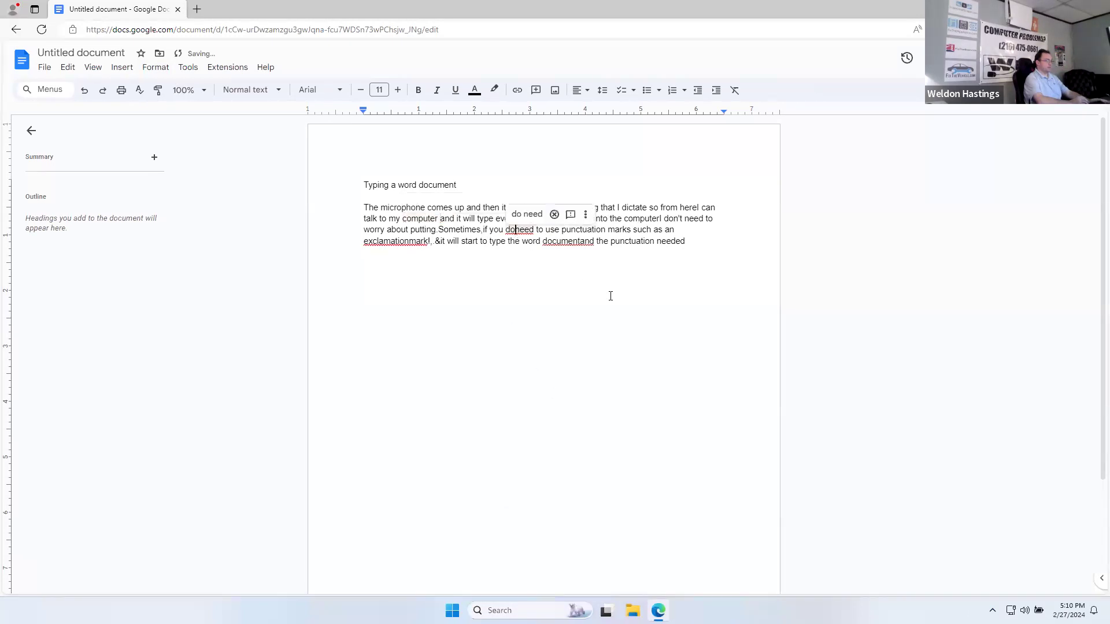
pyautogui.click(581, 241)
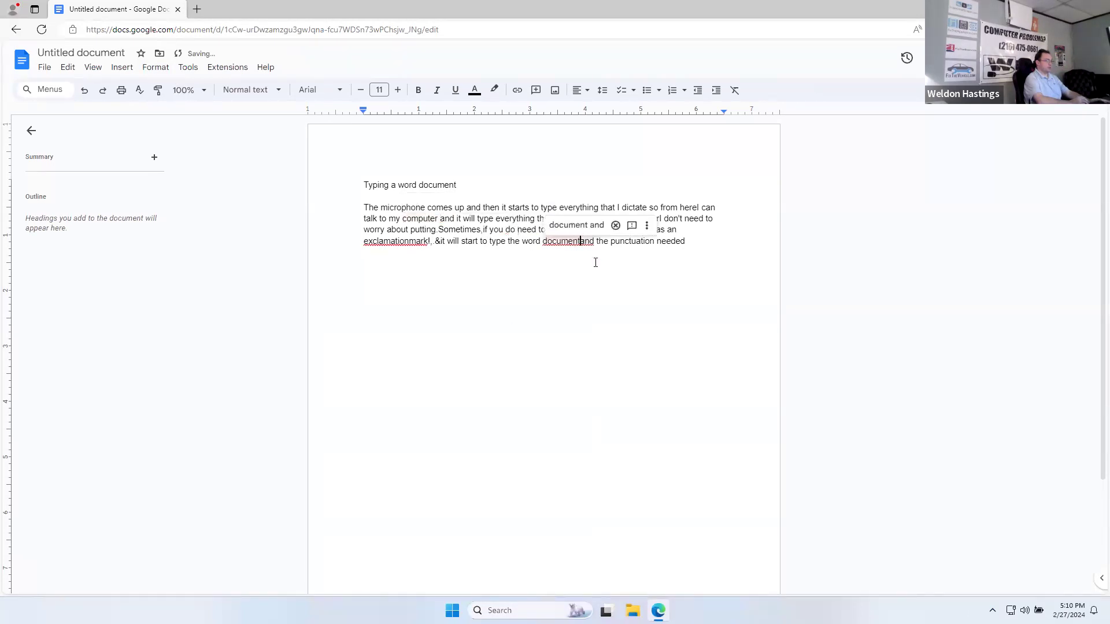
# Step: Correct 'exclamationmark' to 'exclamation mark' using the spelling suggestion
pyautogui.click(399, 241)
pyautogui.rightClick(400, 245)
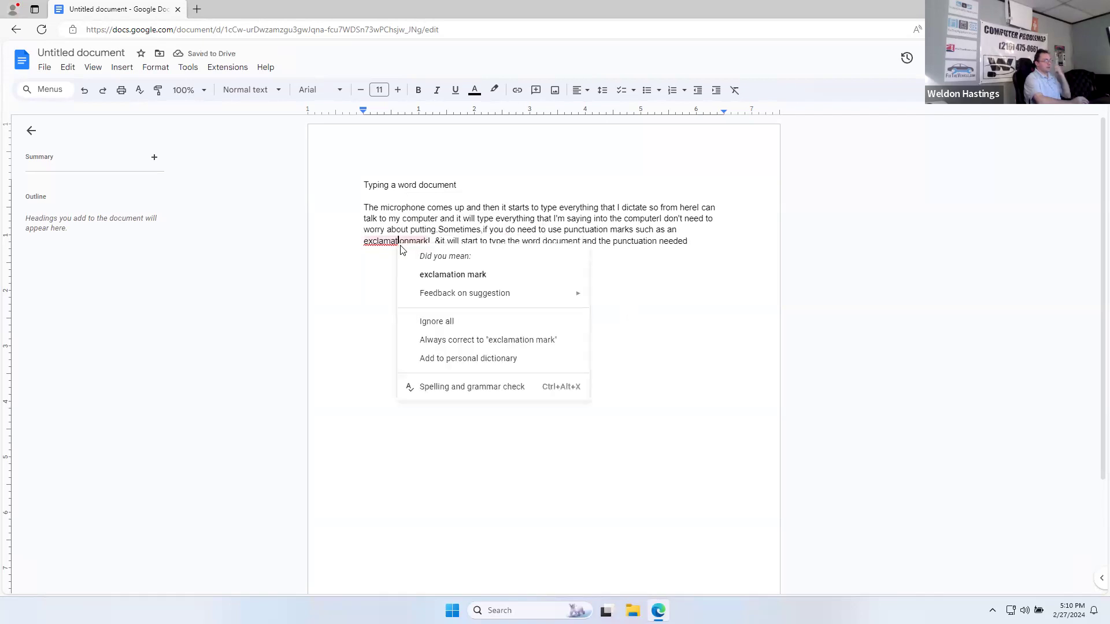
pyautogui.click(426, 275)
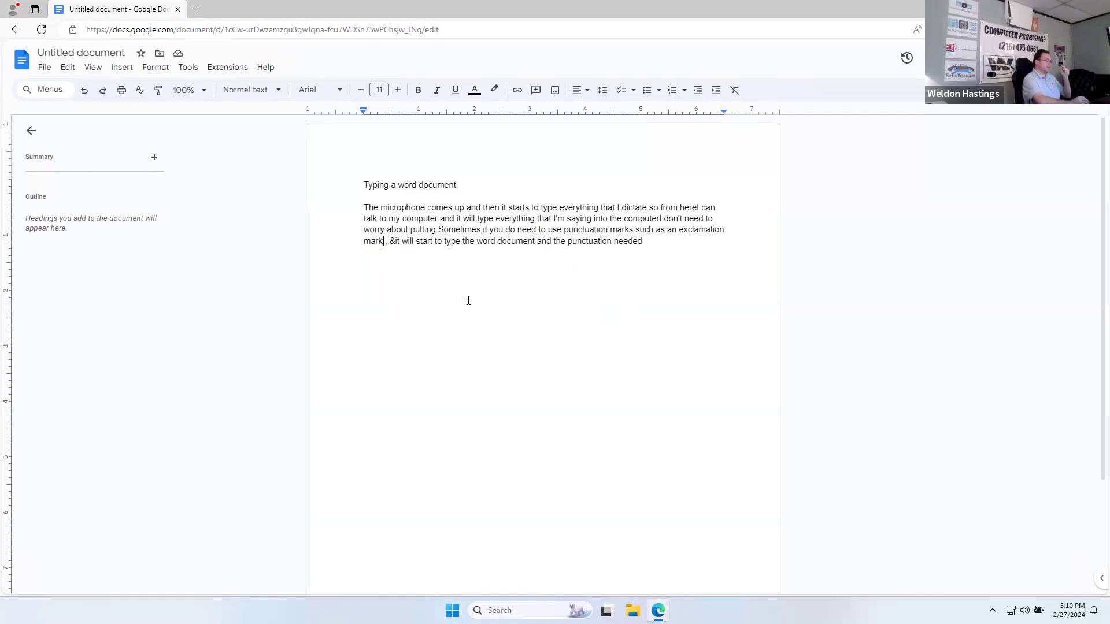
pyautogui.moveTo(458, 186); pyautogui.dragTo(322, 191)
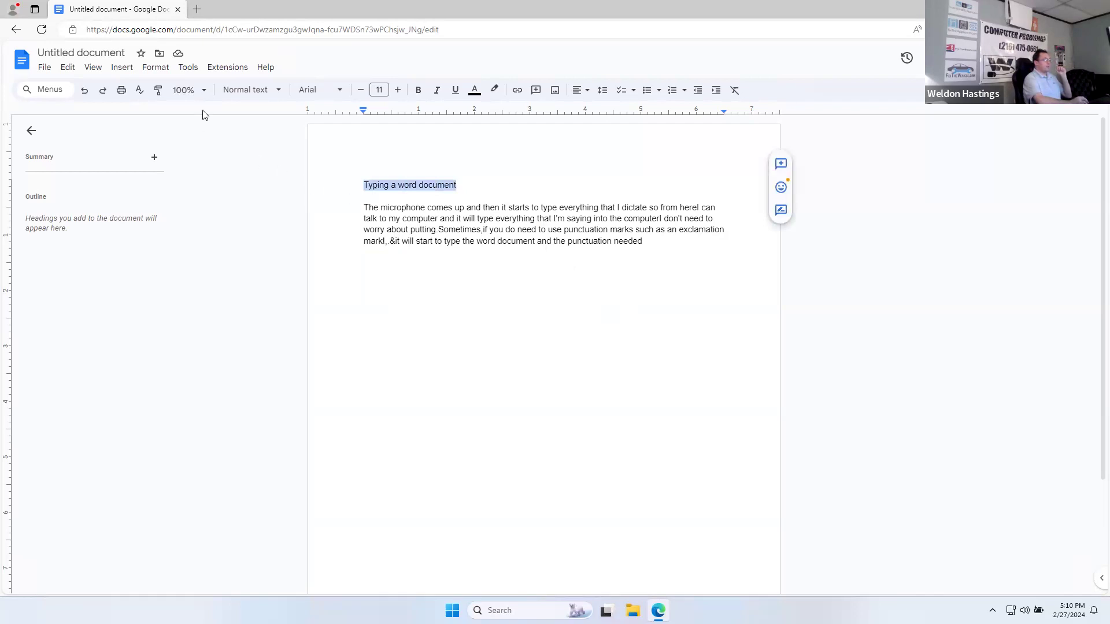
# Step: Make 'Typing a word document' an underlined heading in Title style
pyautogui.click(453, 188)
pyautogui.moveTo(471, 184); pyautogui.dragTo(353, 190)
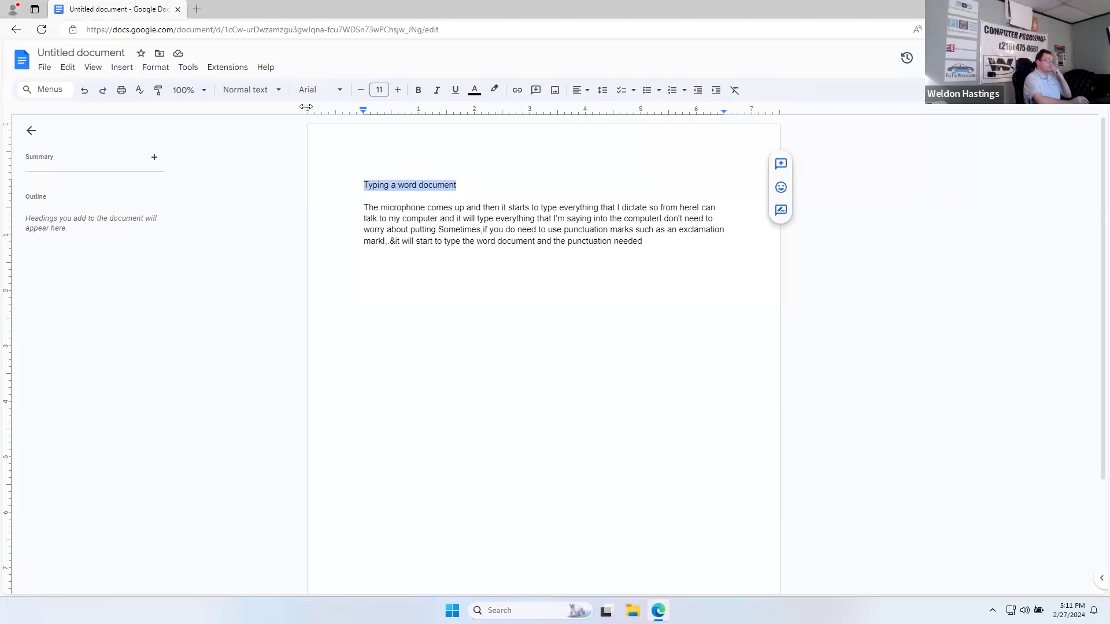
pyautogui.click(272, 90)
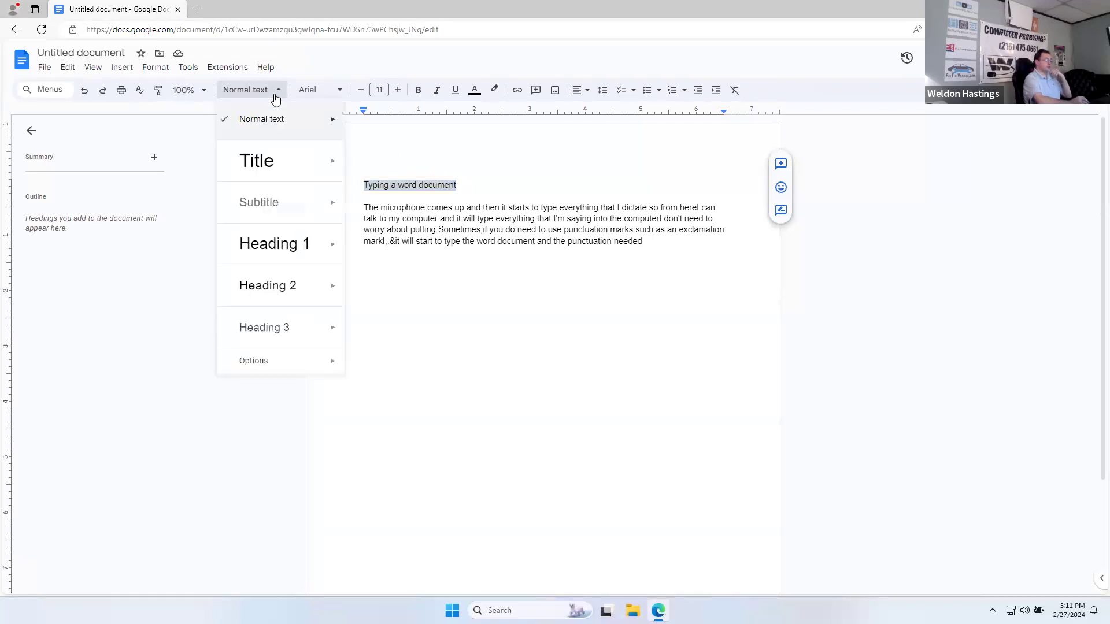
pyautogui.click(285, 162)
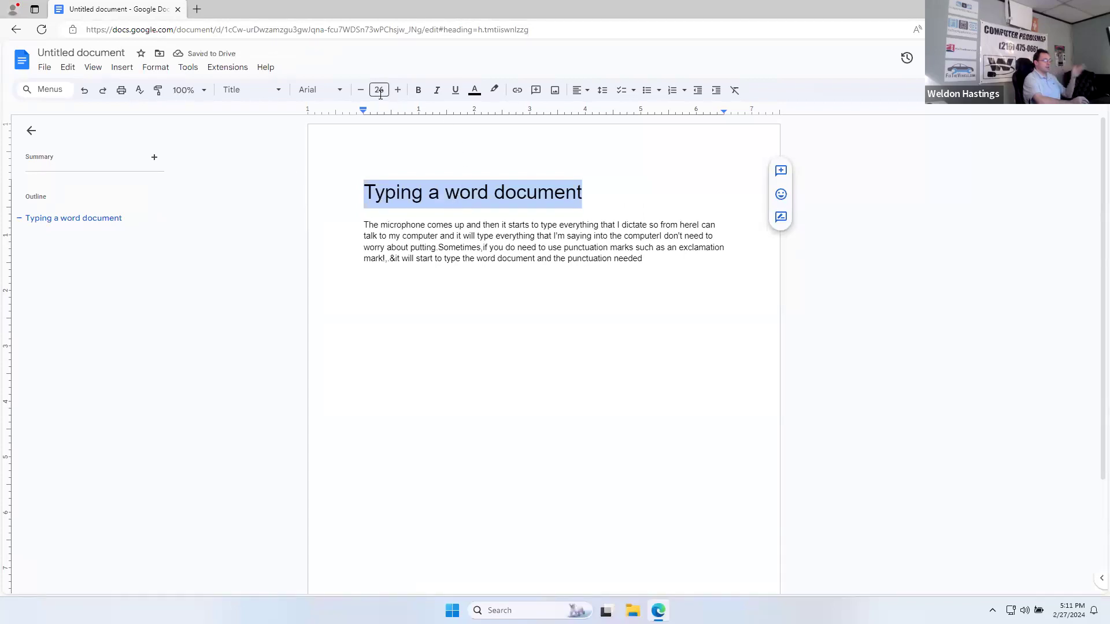
pyautogui.click(455, 90)
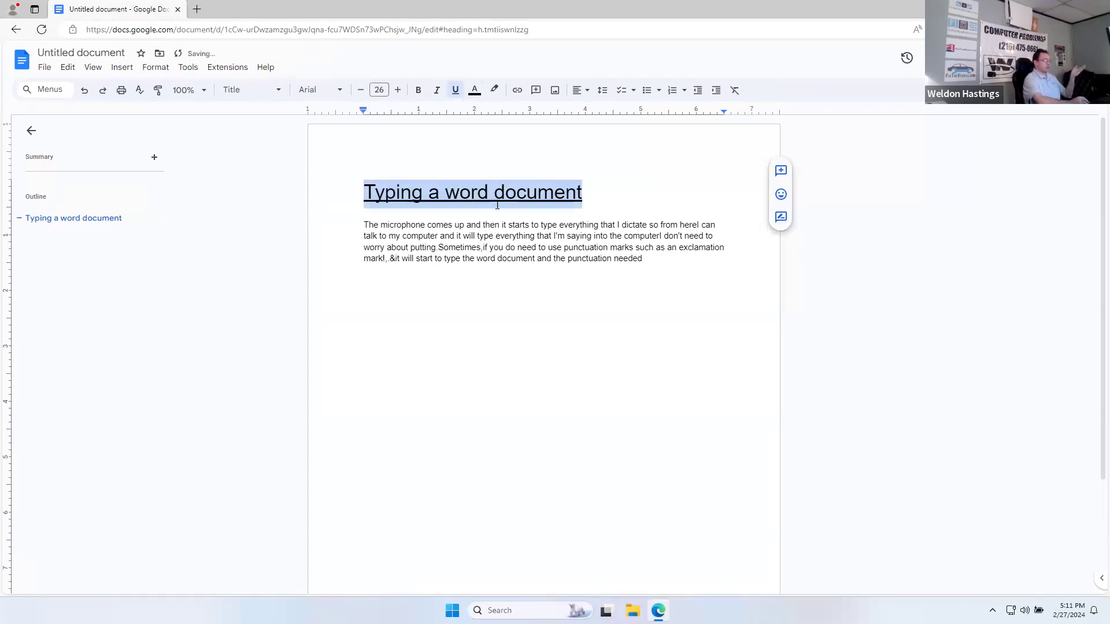
pyautogui.click(510, 235)
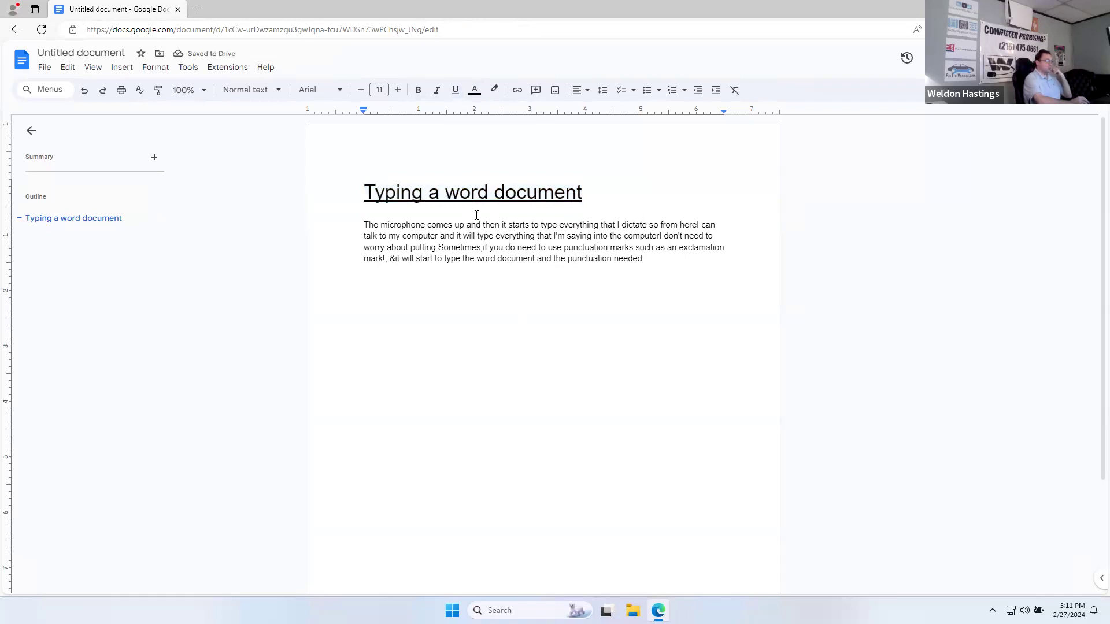
# Step: Centre the heading and end the paragraph after 'needed' with a period and a new line
pyautogui.moveTo(587, 190); pyautogui.dragTo(362, 194)
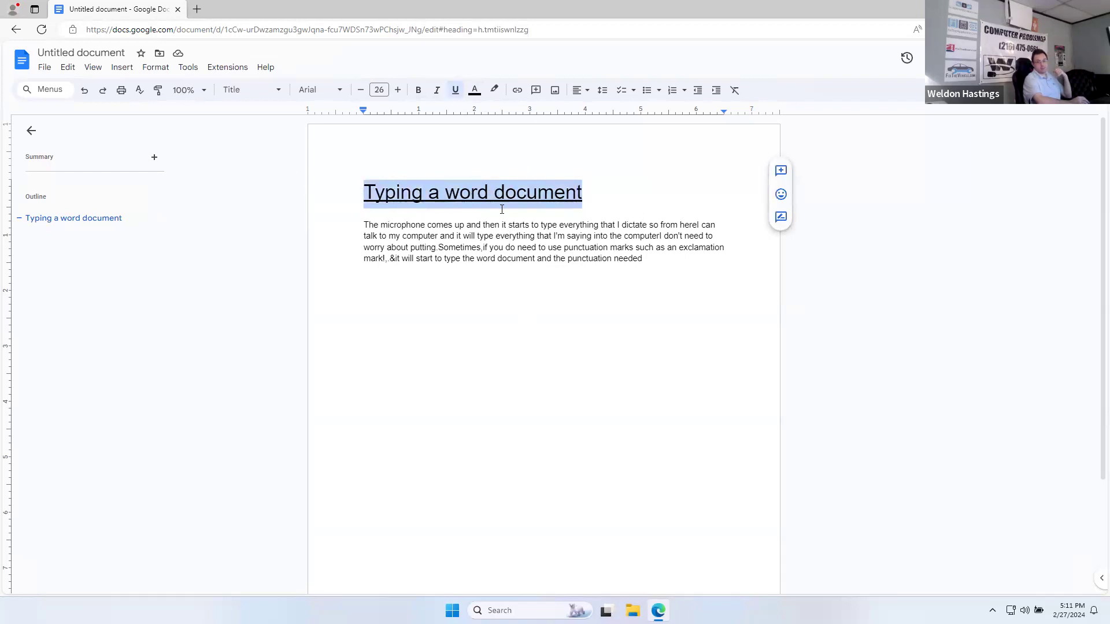
pyautogui.click(581, 91)
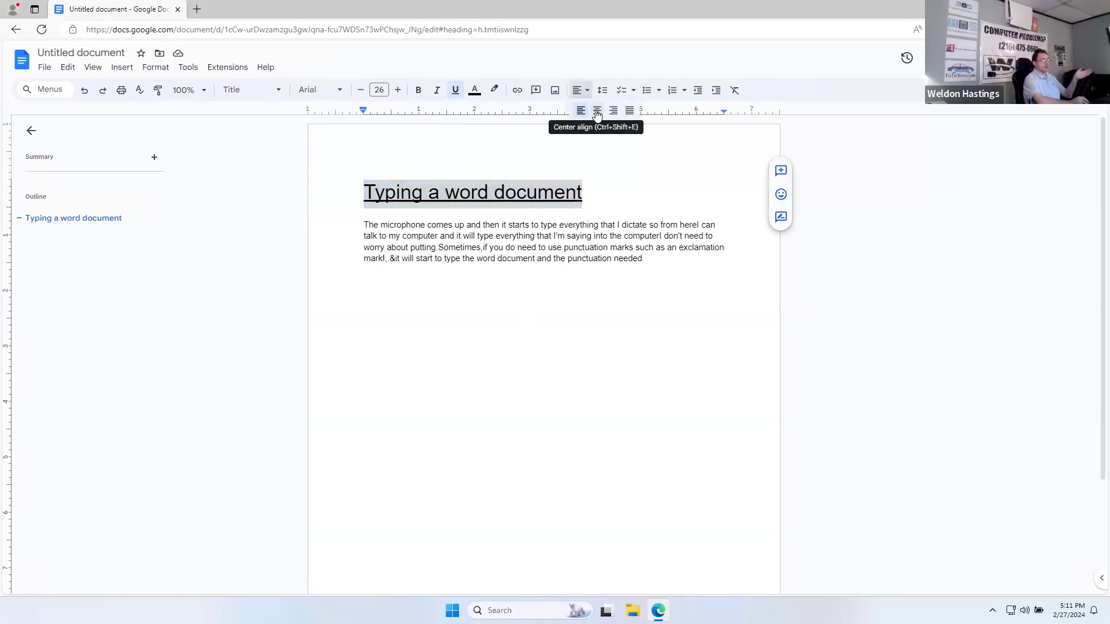
pyautogui.click(597, 112)
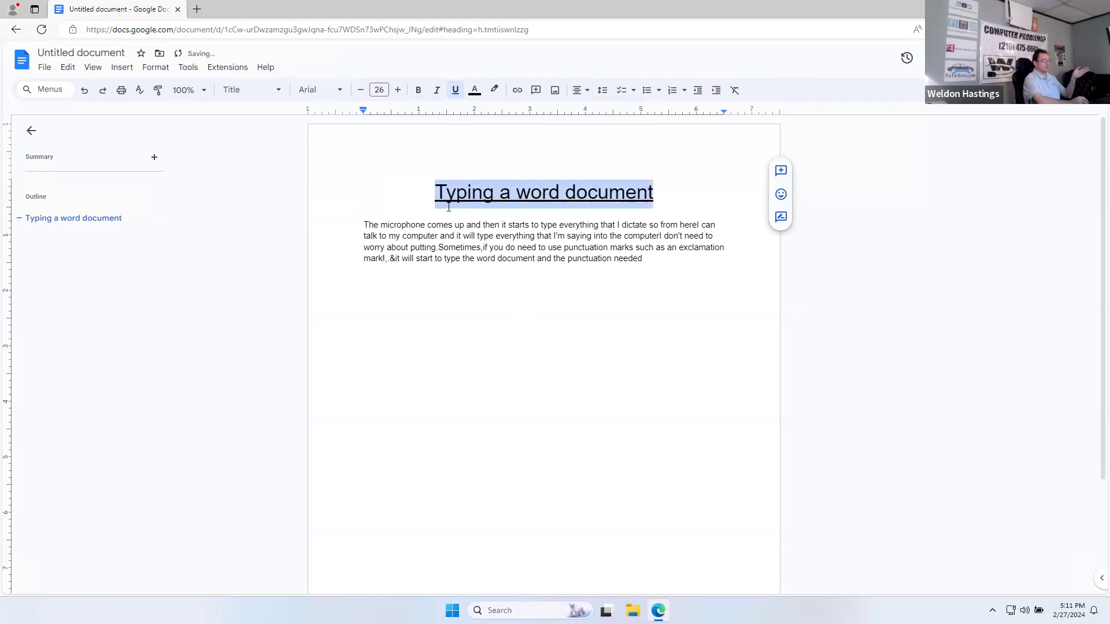
pyautogui.click(689, 272)
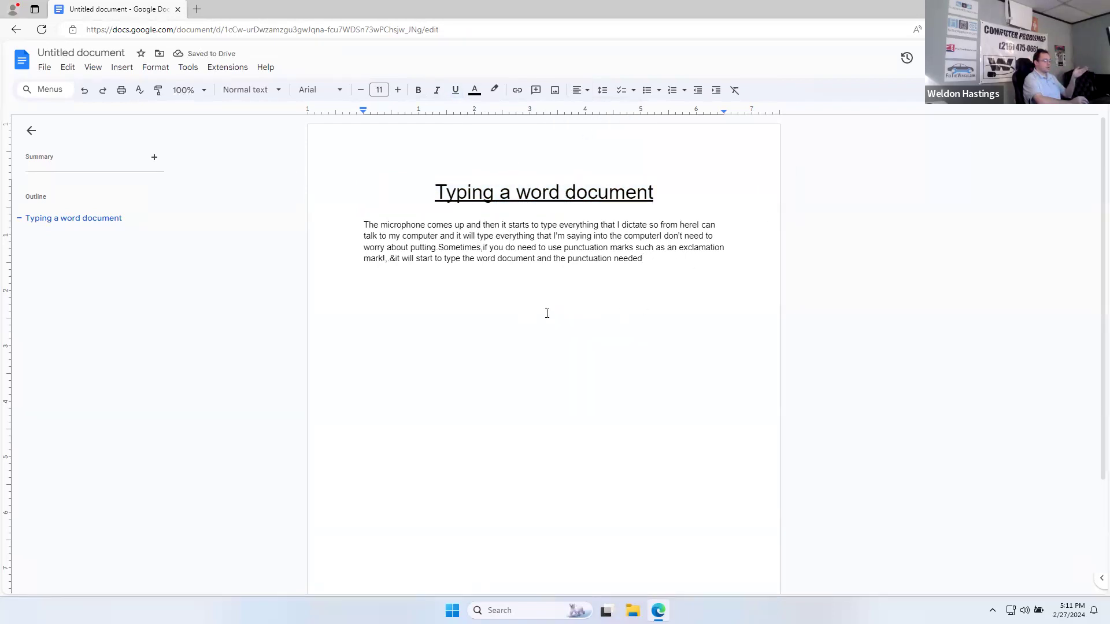
pyautogui.write('.')
pyautogui.press('Return')
pyautogui.press('Return')
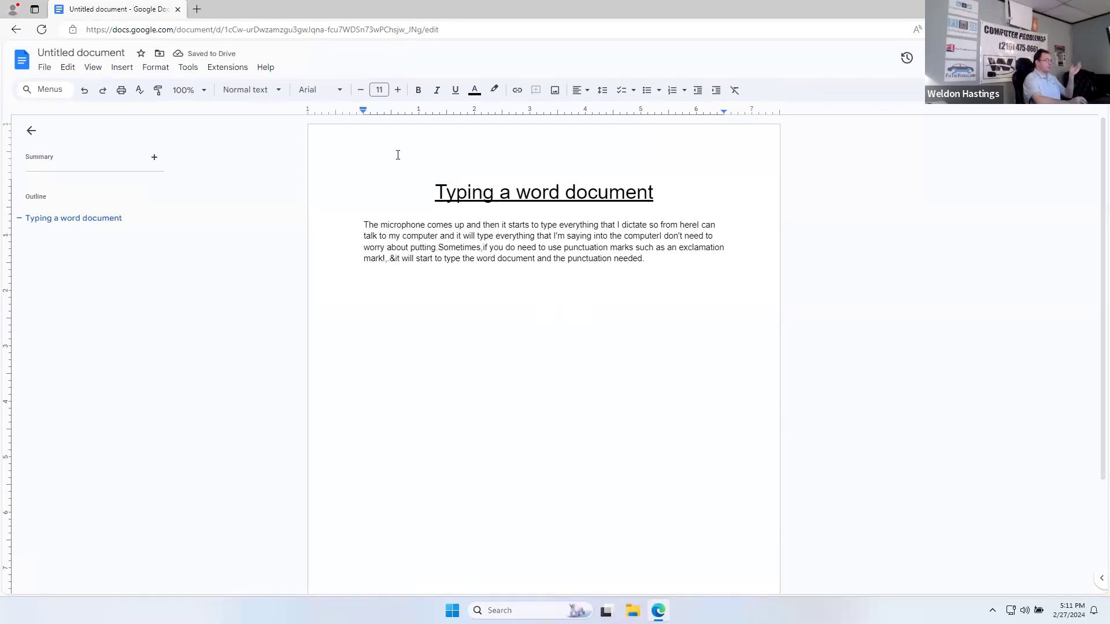
# Step: Go to google.com in a new tab and search for 'railroad locomotive'
pyautogui.click(197, 9)
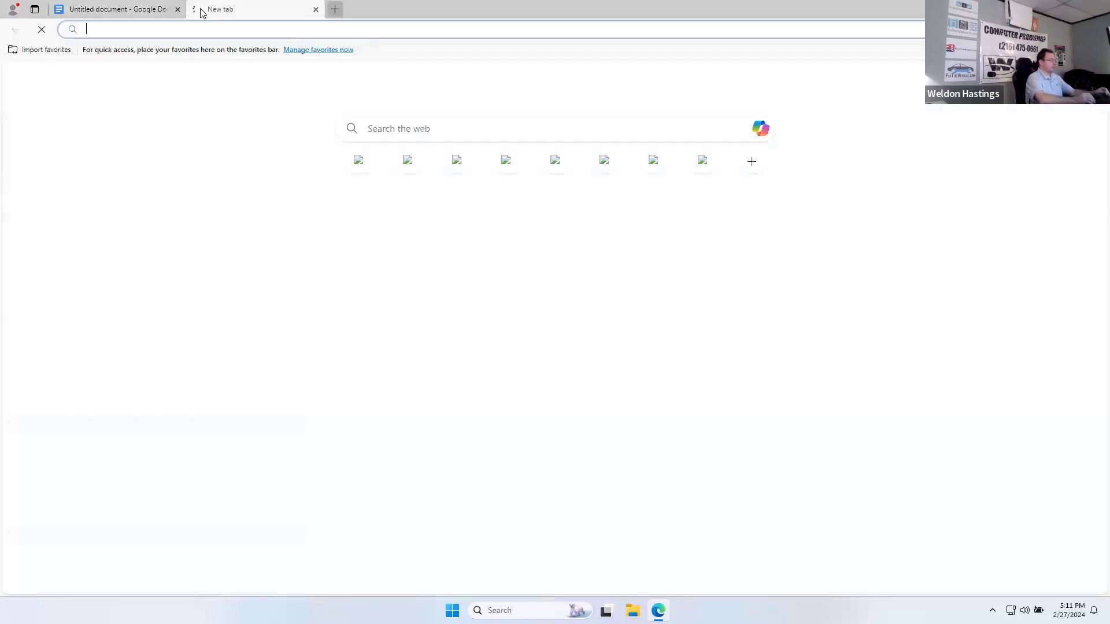
pyautogui.write('googe')
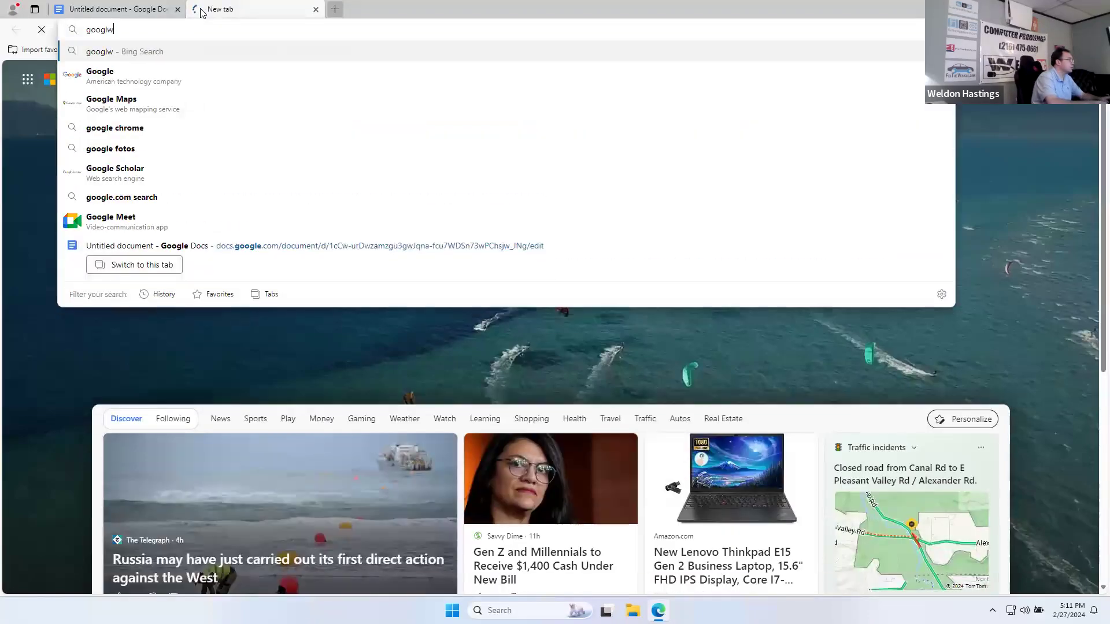
pyautogui.press('BackSpace')
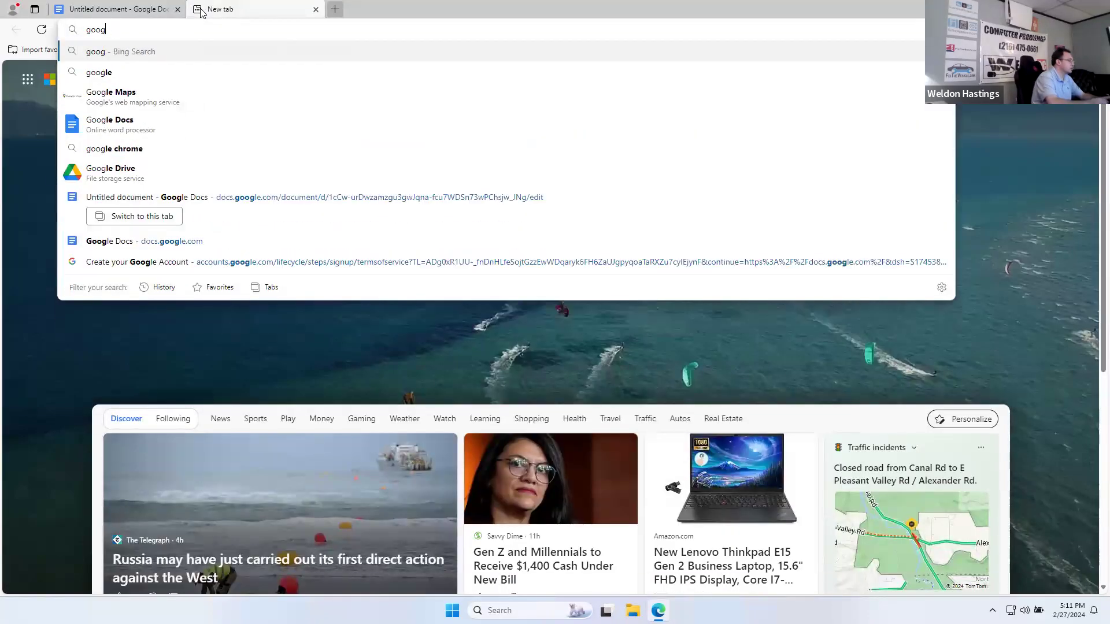
pyautogui.write('le.com')
pyautogui.press('Return')
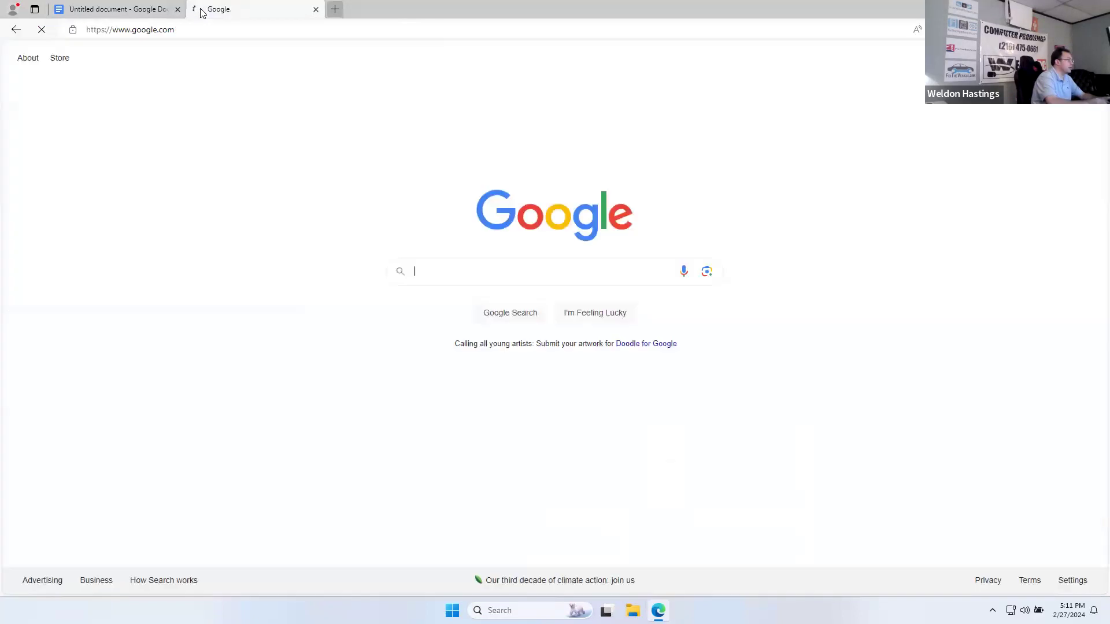
pyautogui.click(436, 268)
pyautogui.write('ra')
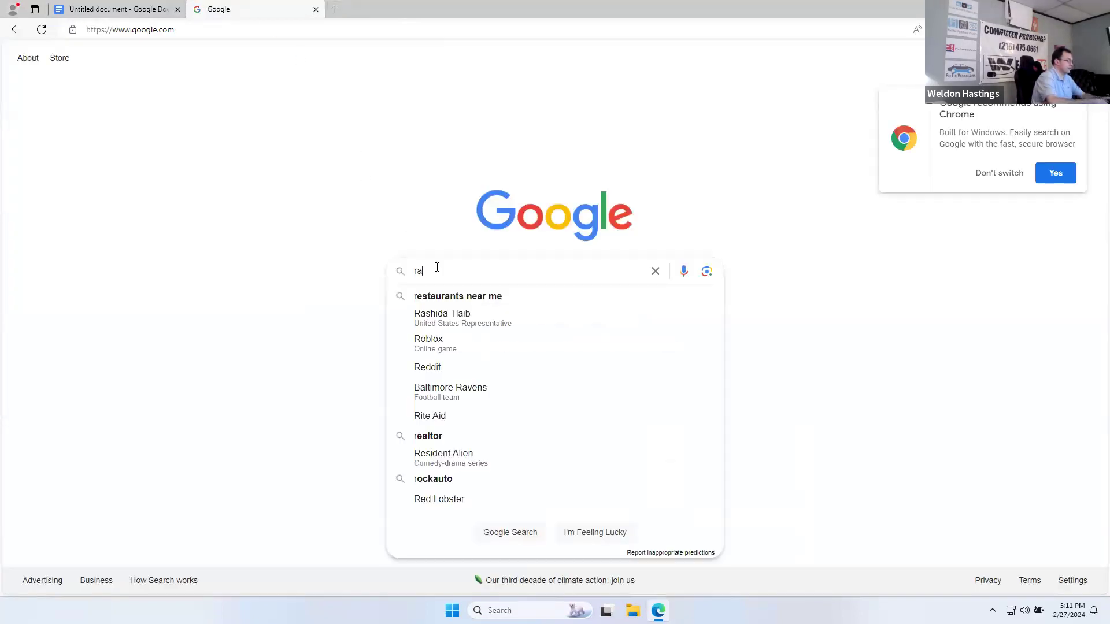
pyautogui.write('ilroad locomotive')
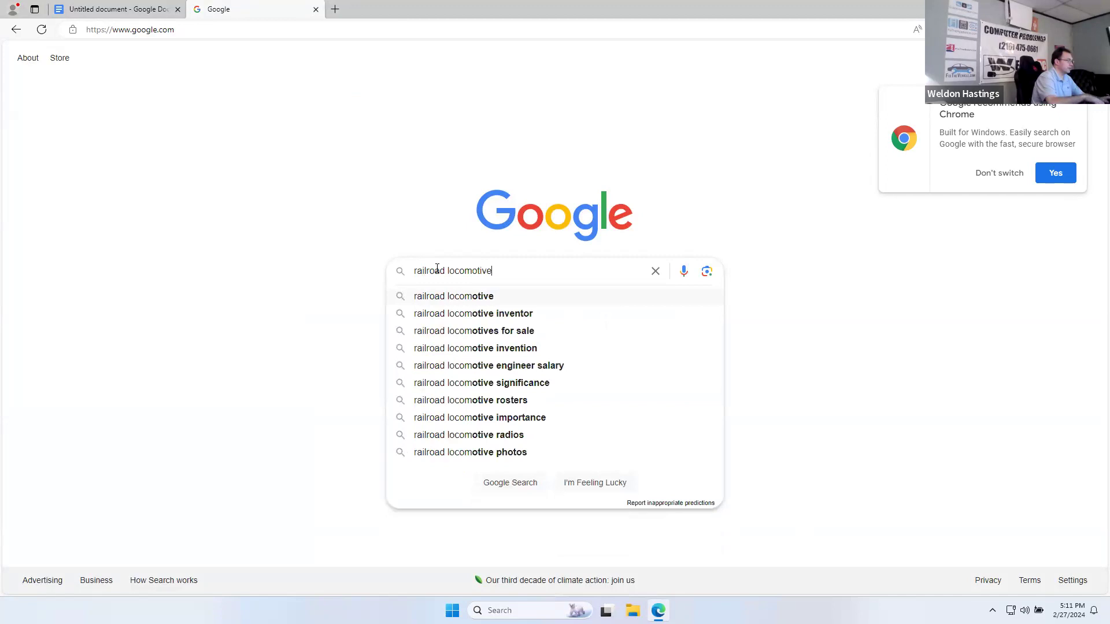
pyautogui.press('Return')
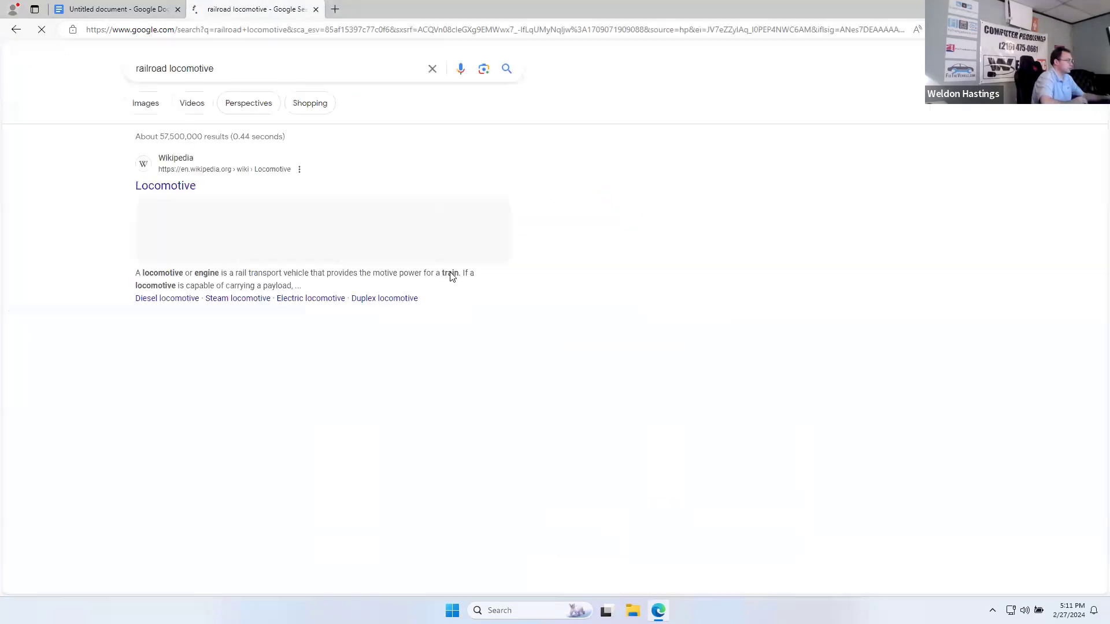
# Step: Copy the red steam locomotive picture from Google Images and return to the Docs tab
pyautogui.click(700, 231)
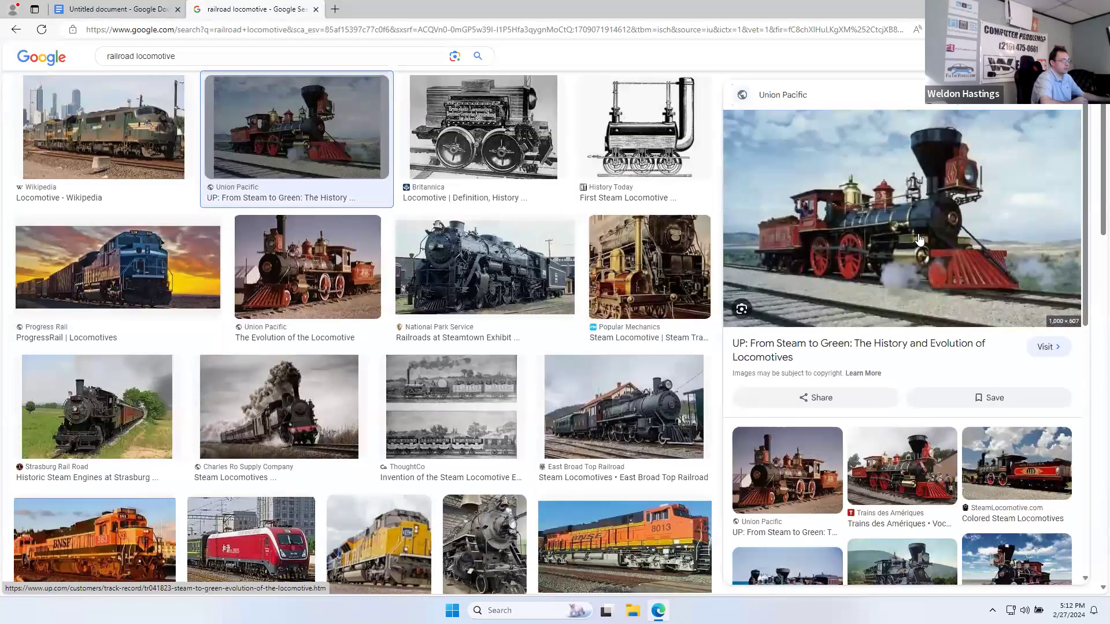
pyautogui.rightClick(925, 233)
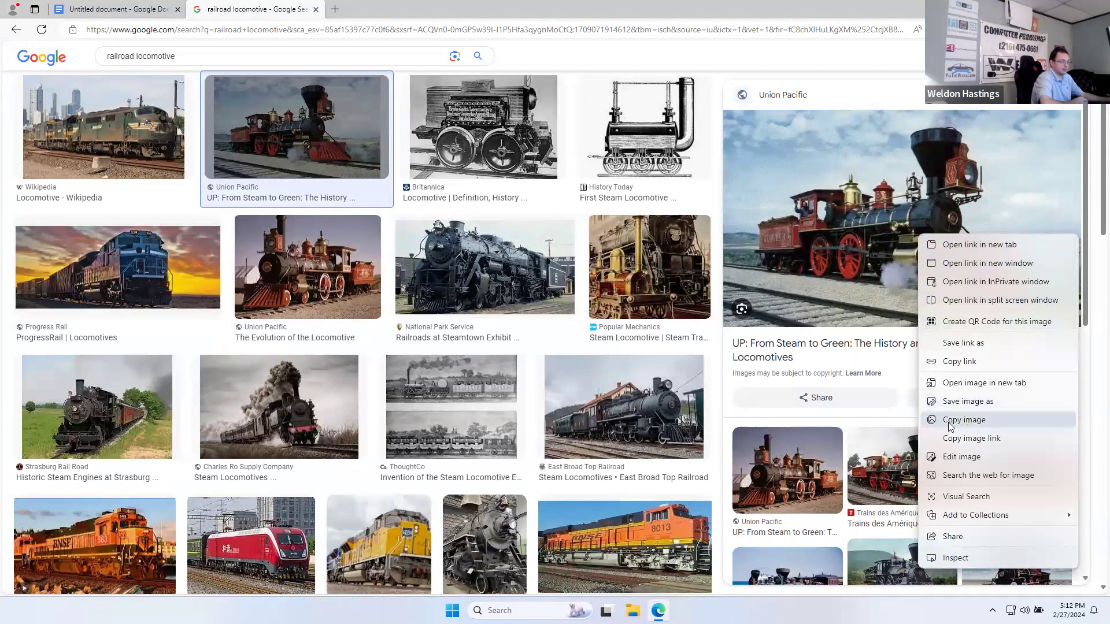
pyautogui.click(984, 421)
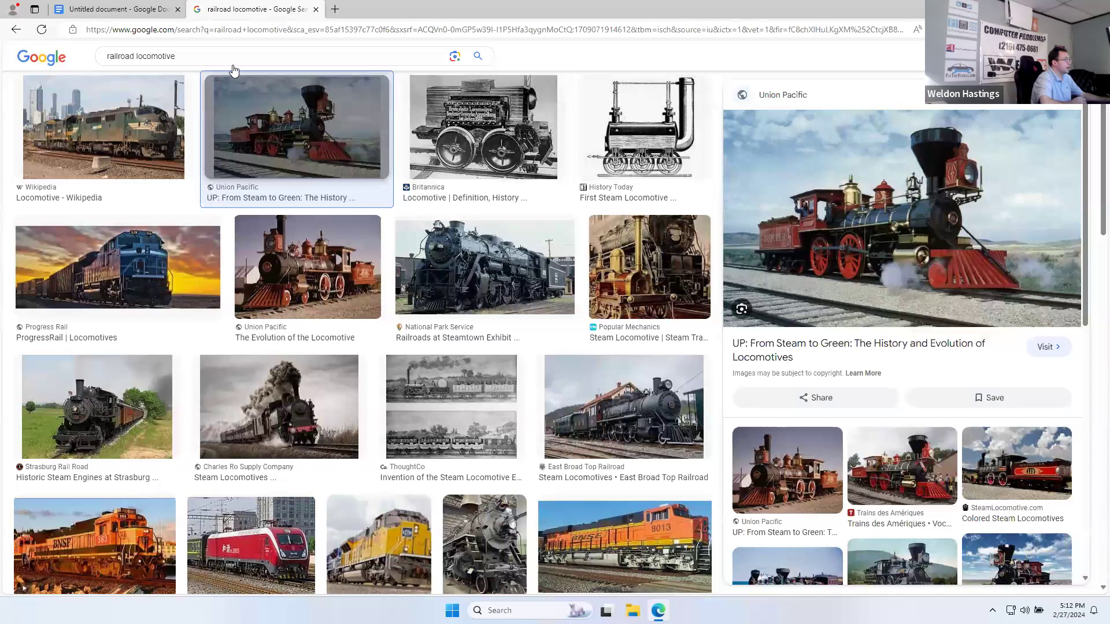
pyautogui.click(97, 10)
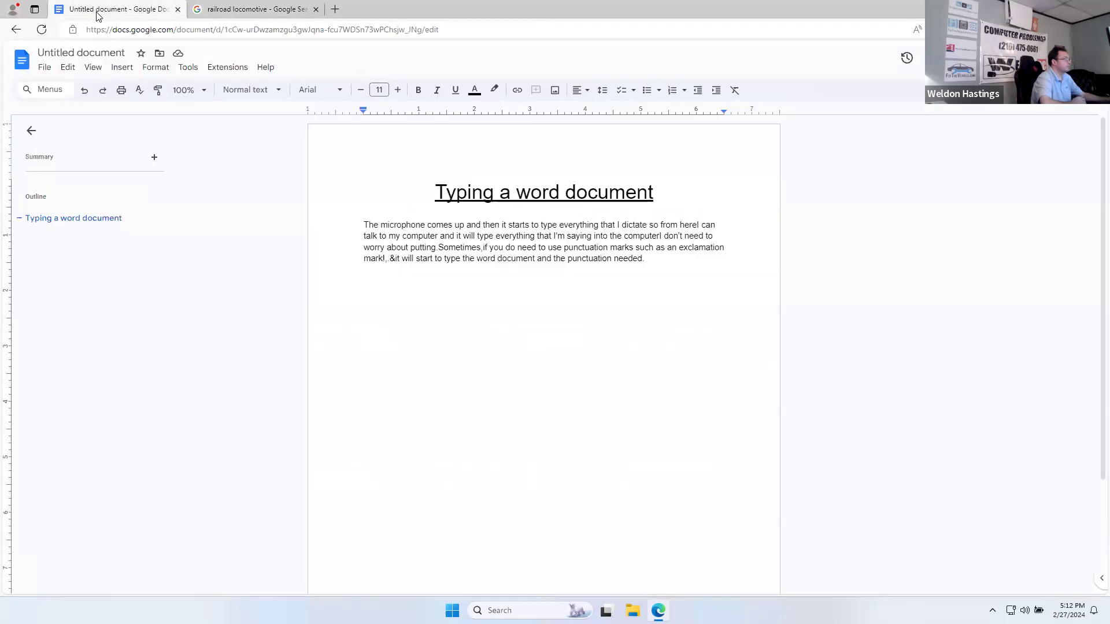
# Step: Paste the locomotive photo on the blank line below the paragraph, then select the title
pyautogui.rightClick(374, 284)
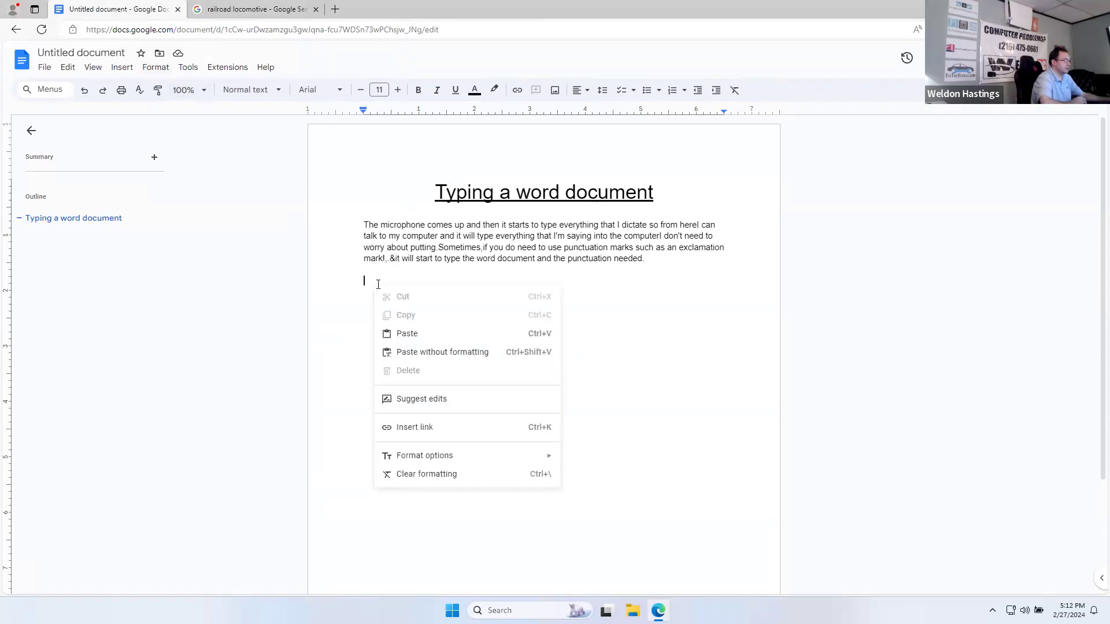
pyautogui.click(407, 335)
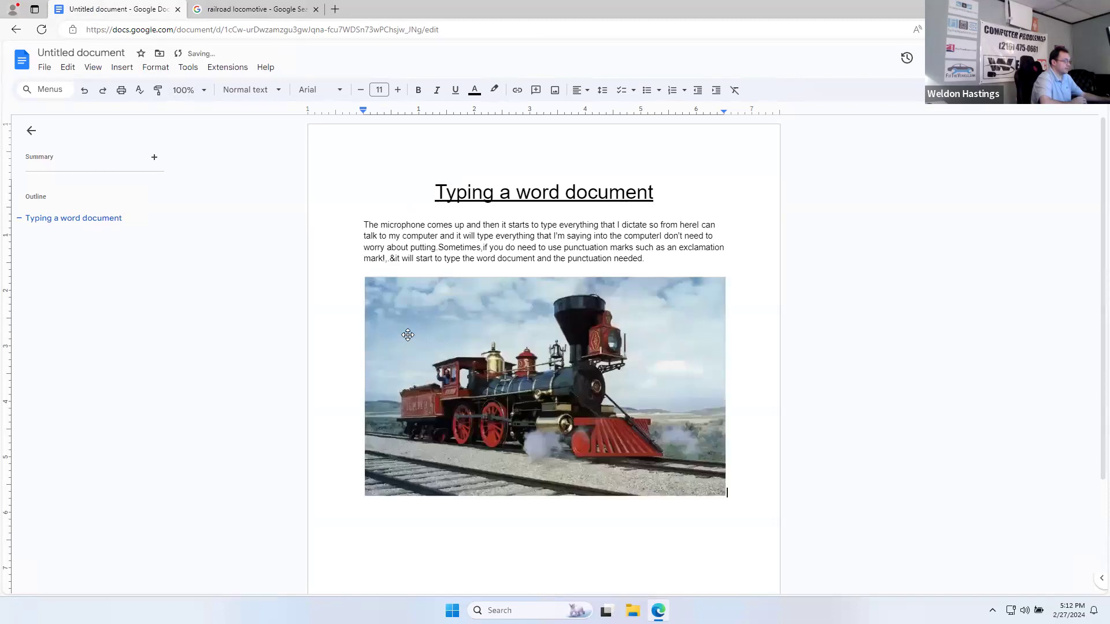
pyautogui.click(456, 193)
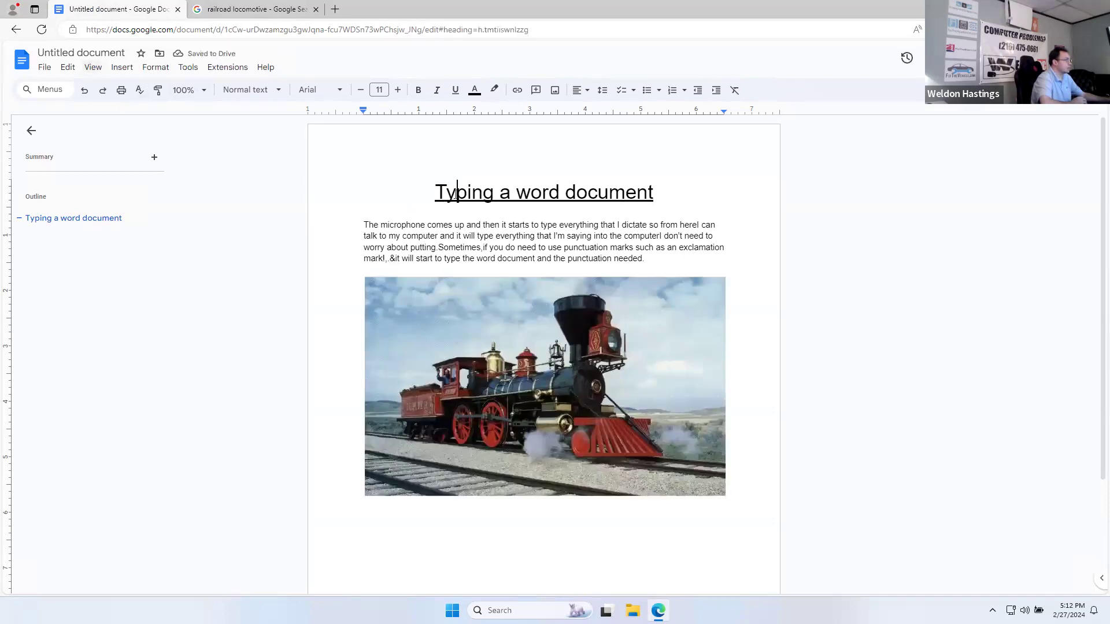
pyautogui.moveTo(526, 195); pyautogui.dragTo(655, 202)
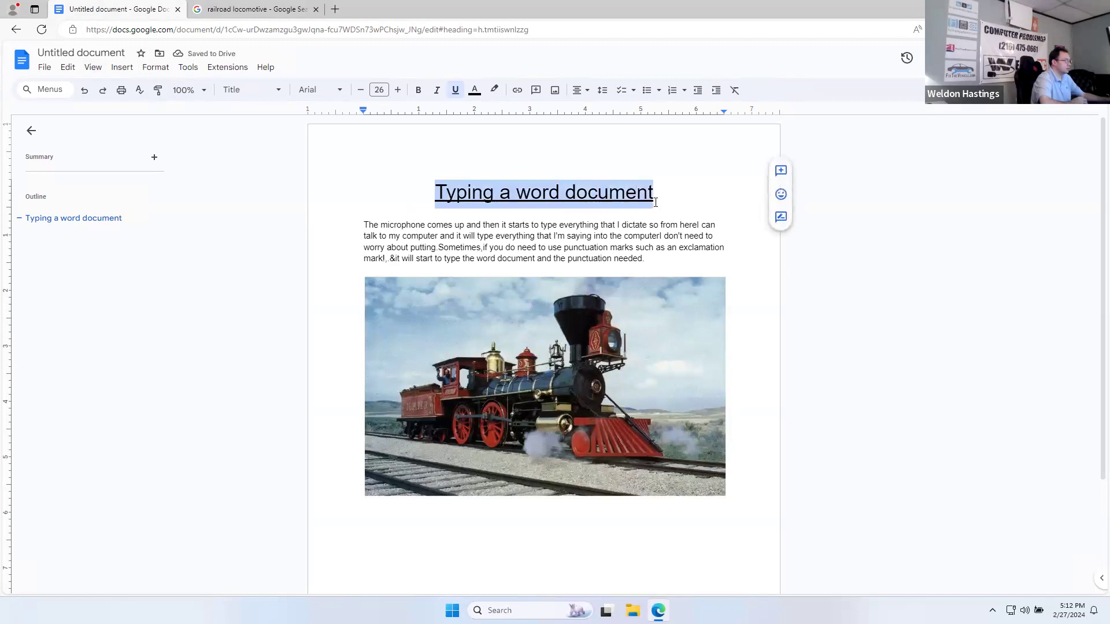
pyautogui.press('super+h')
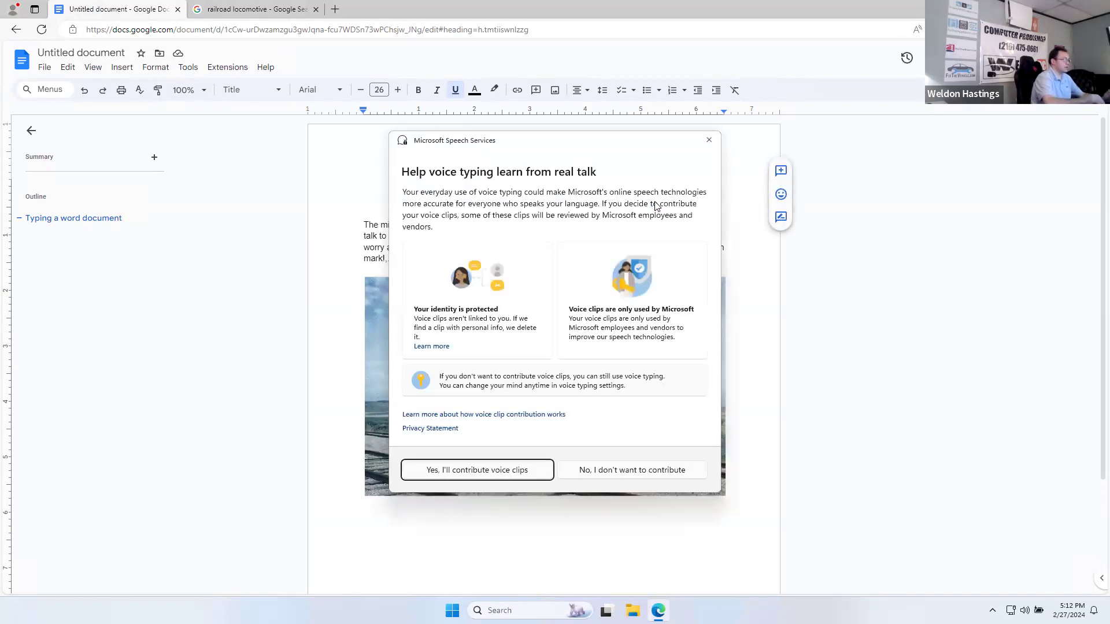
# Step: Dictate 'Railroad locomotive report' as the heading and rename the file 'Railroad locomotive report'
pyautogui.click(639, 470)
pyautogui.click(554, 560)
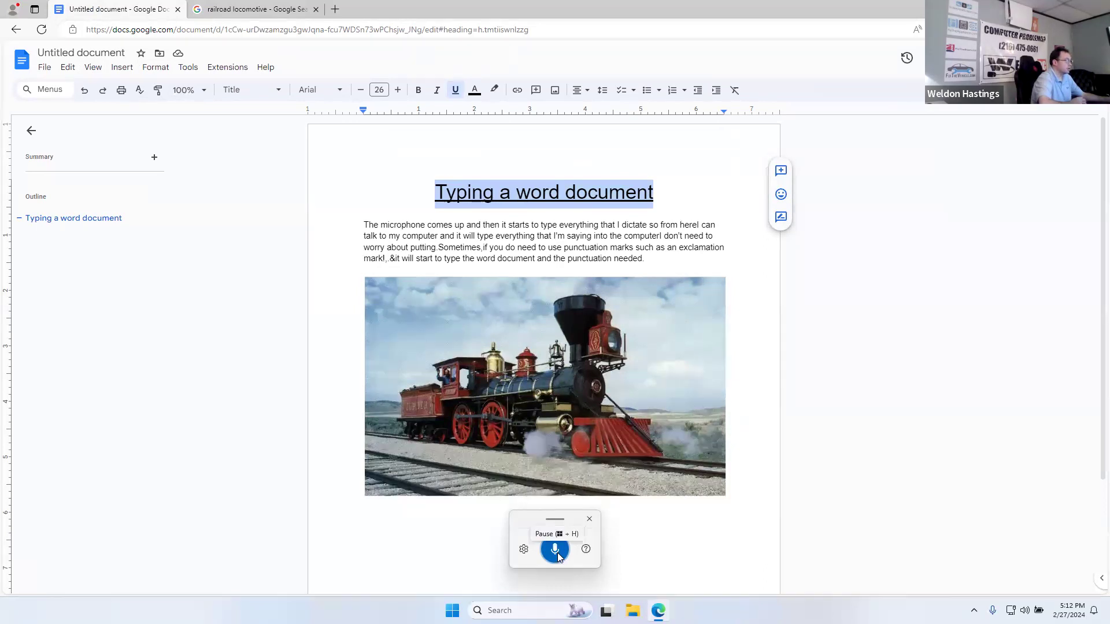
pyautogui.click(589, 519)
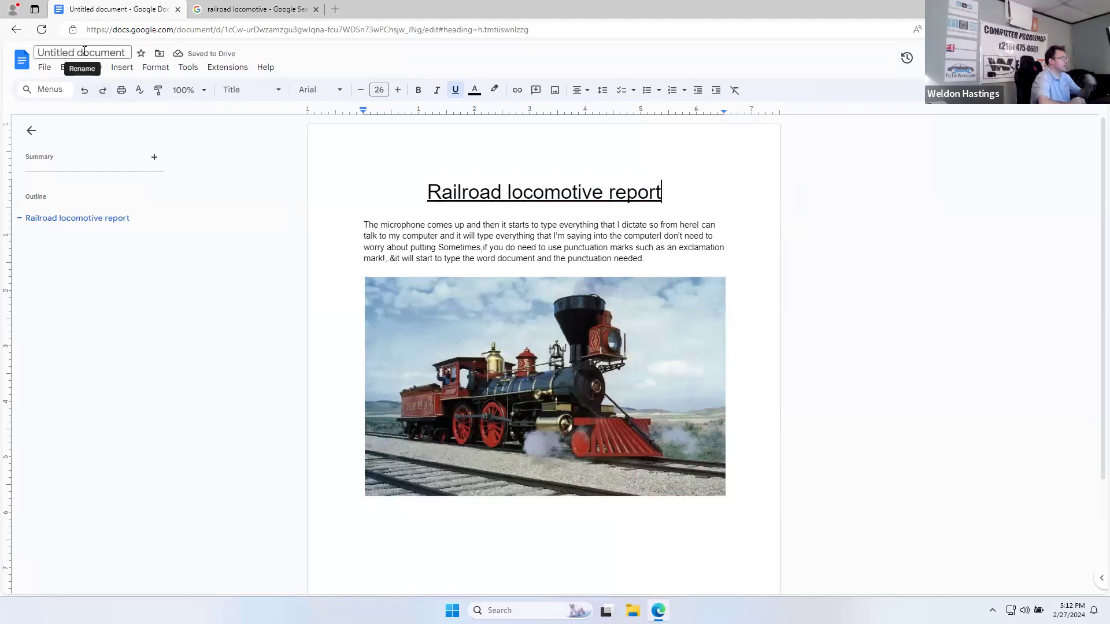
pyautogui.click(123, 53)
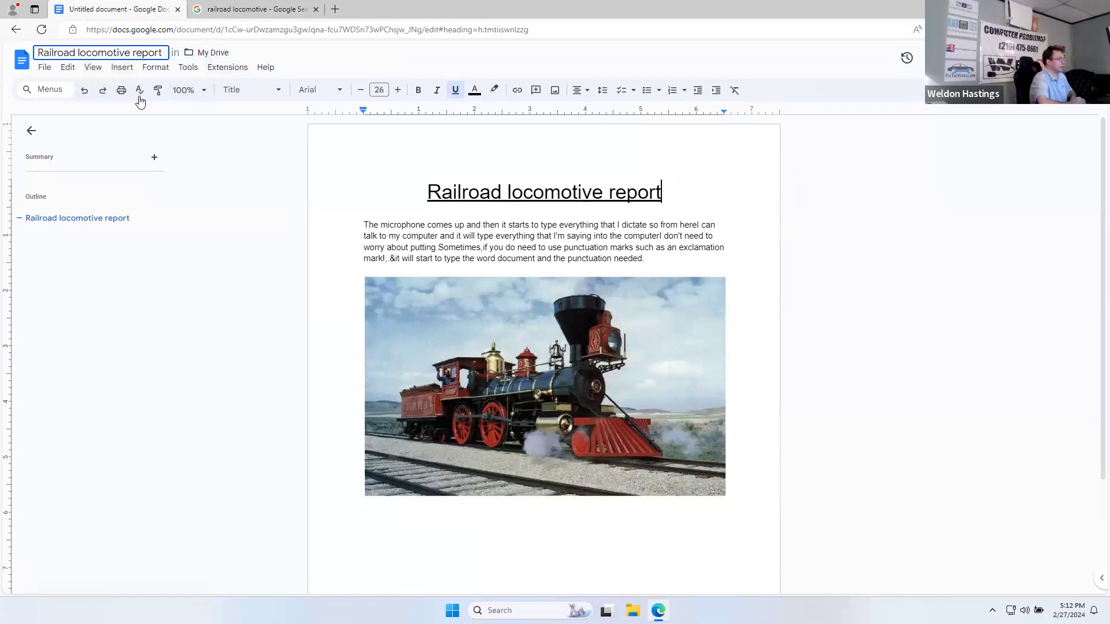
pyautogui.click(19, 60)
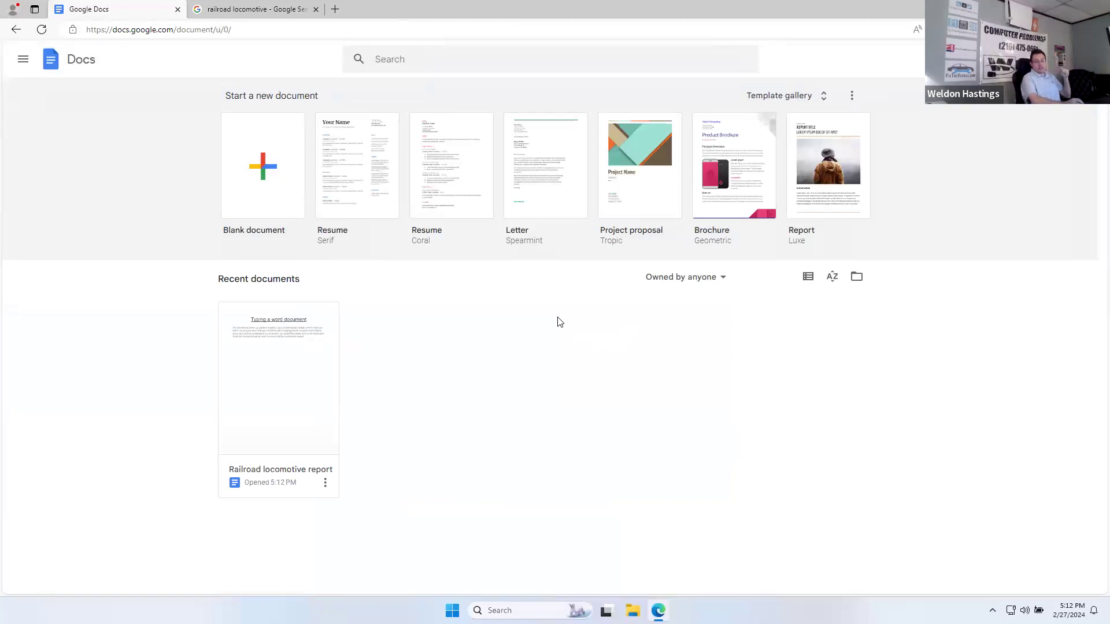
# Step: Create a document from the Report template, then move it to the trash from the Docs home page
pyautogui.click(836, 188)
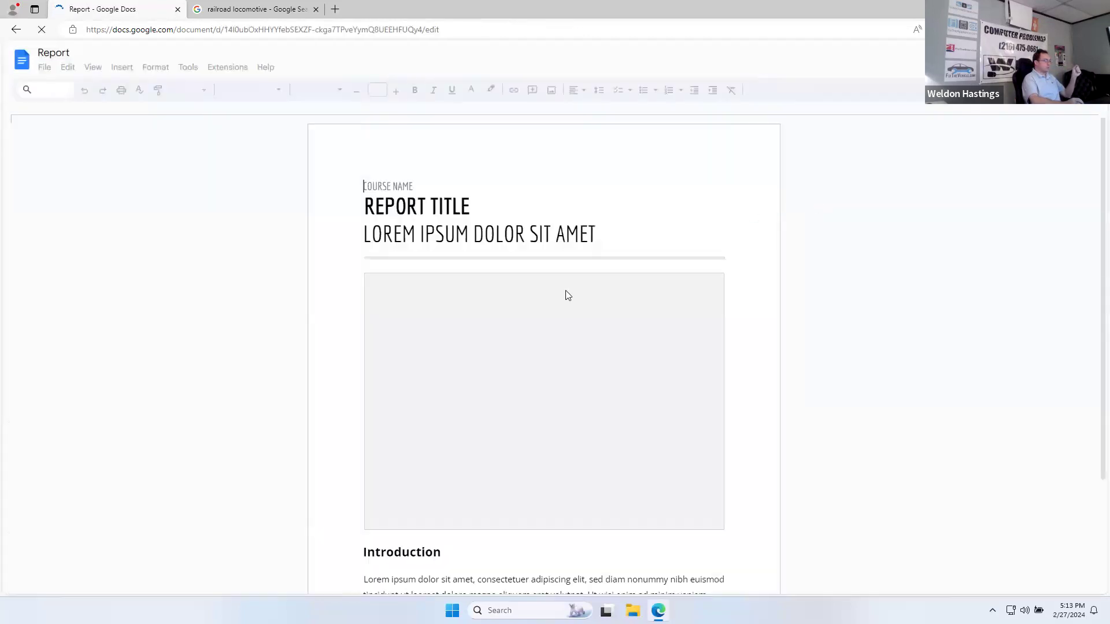
pyautogui.click(19, 65)
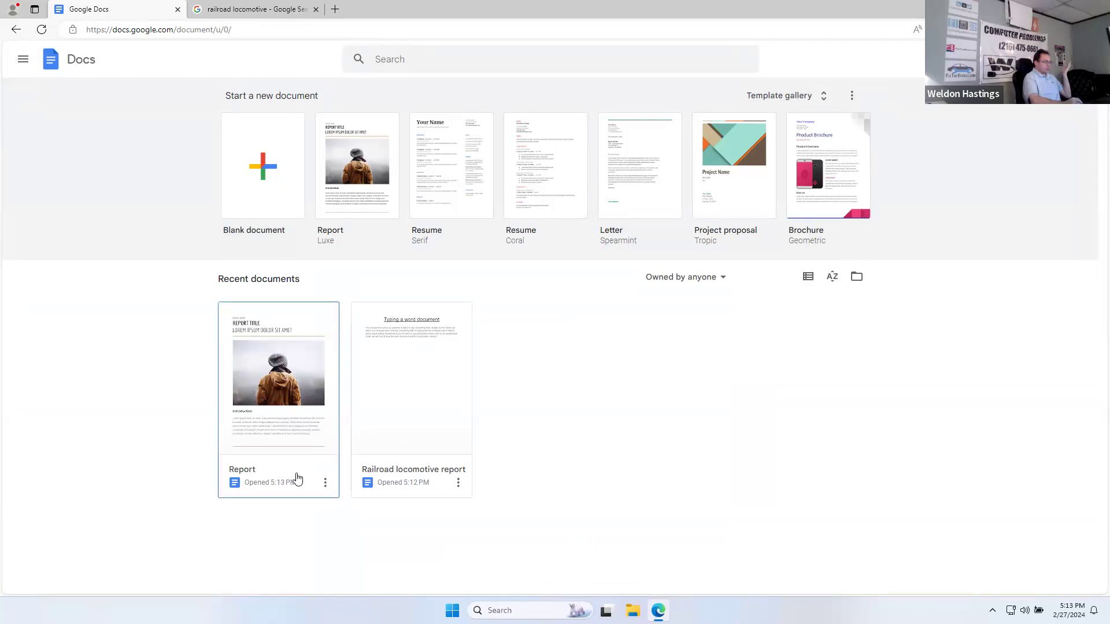
pyautogui.click(326, 483)
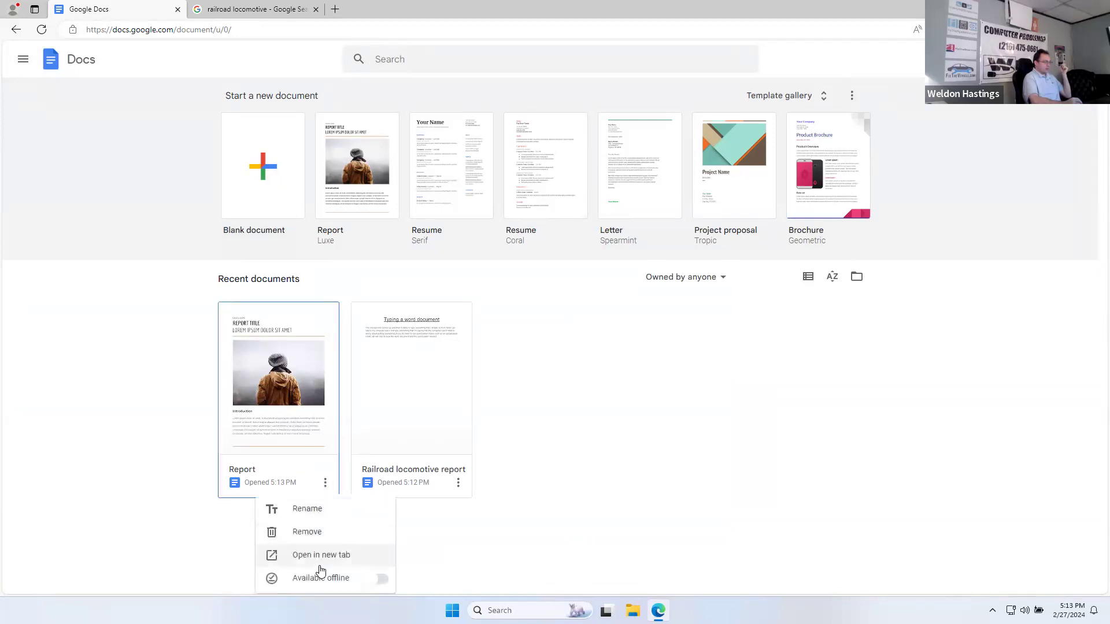
pyautogui.click(318, 532)
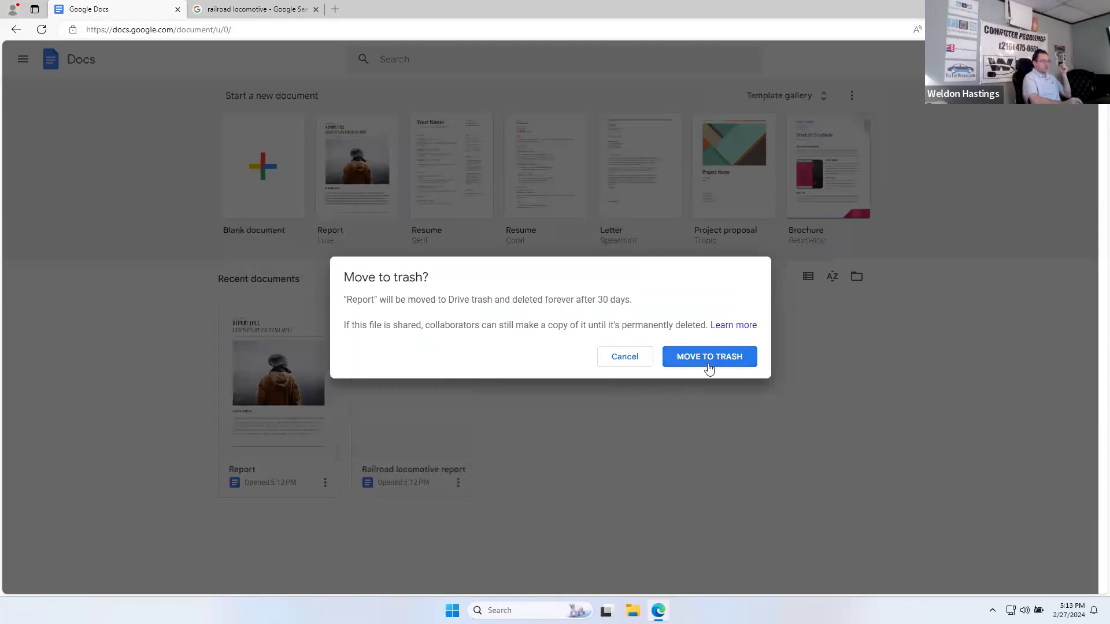
pyautogui.click(709, 357)
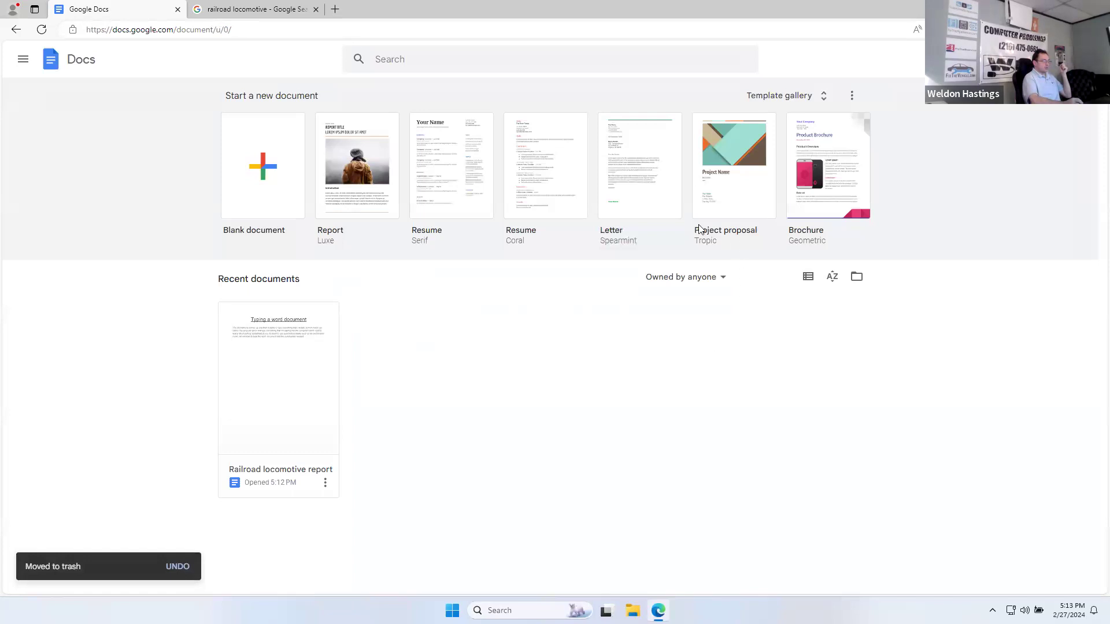
# Step: Expand the full template gallery and scroll through every category, then back up
pyautogui.click(821, 97)
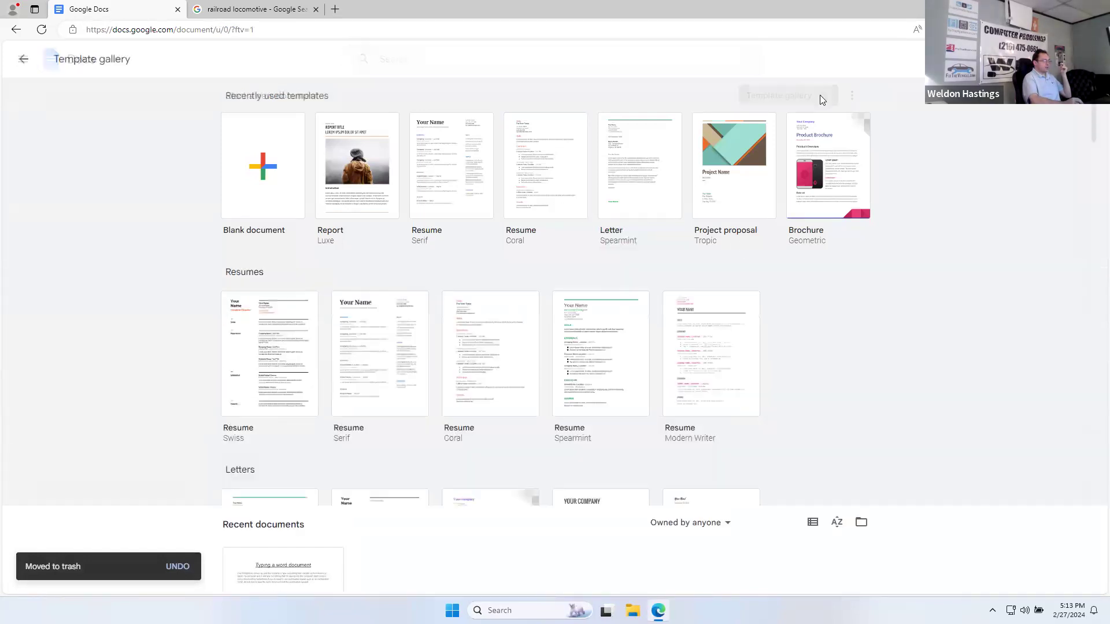
pyautogui.scroll(-8, 429, 404)
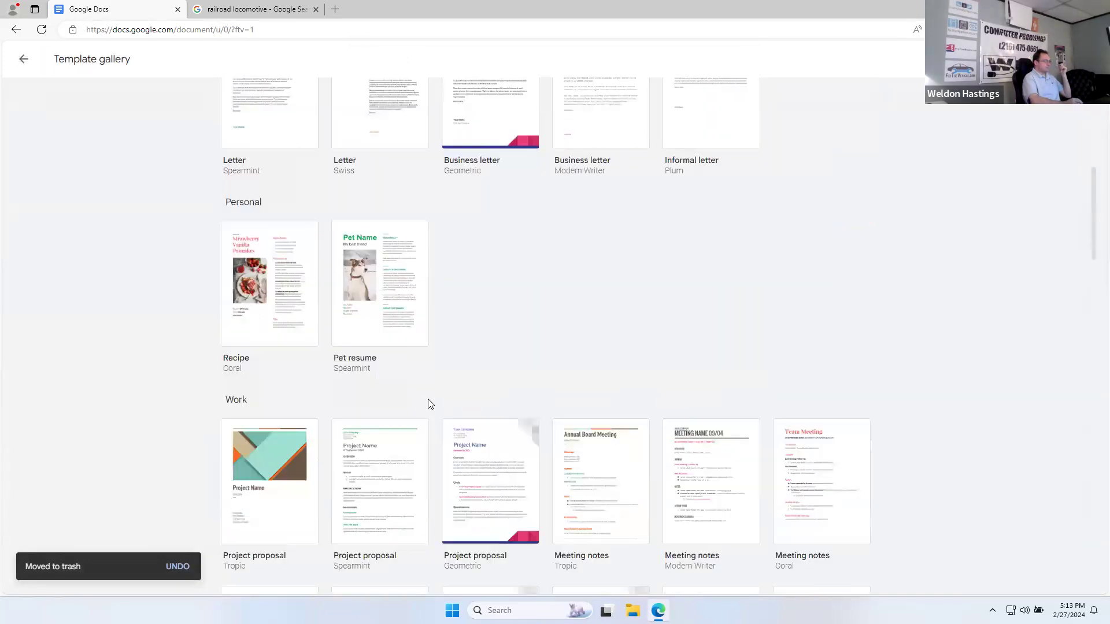
pyautogui.scroll(-7, 429, 404)
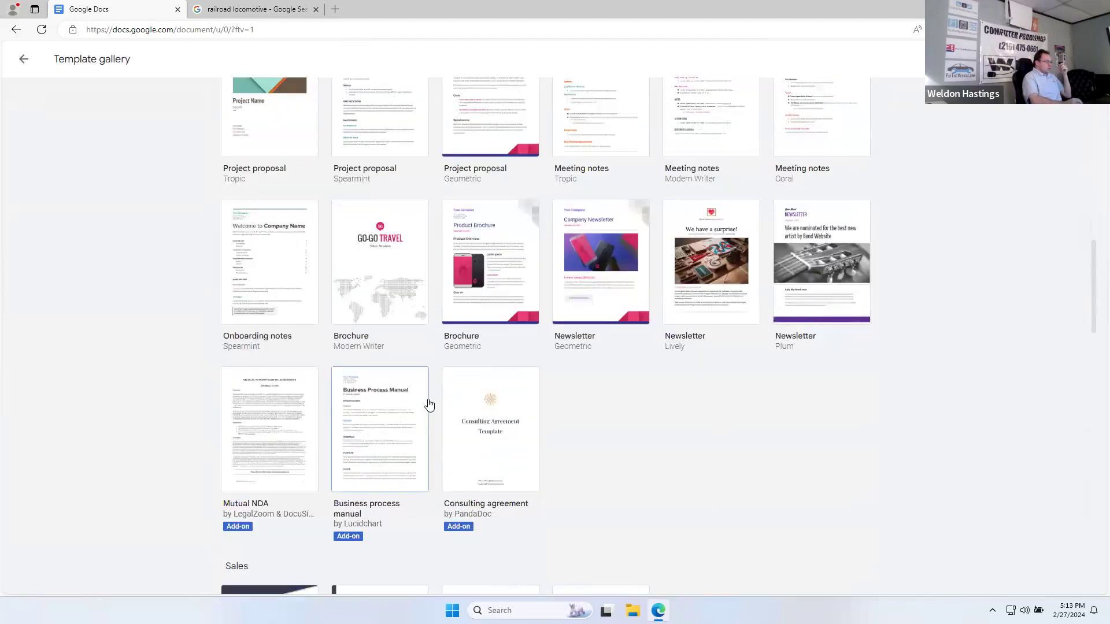
pyautogui.scroll(-5, 428, 404)
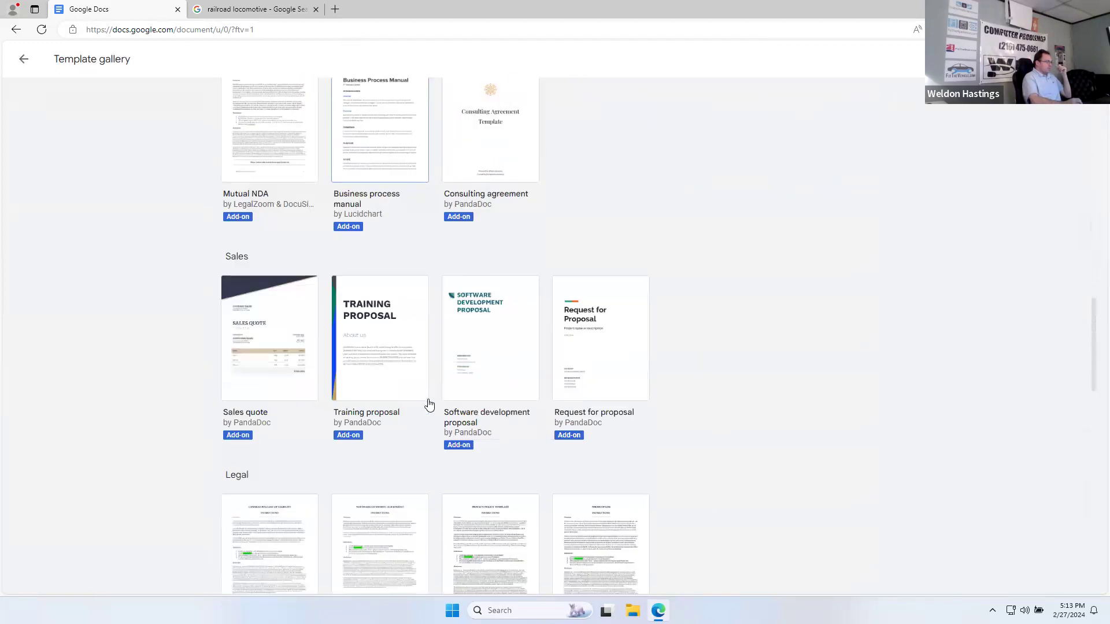
pyautogui.scroll(-1, 428, 404)
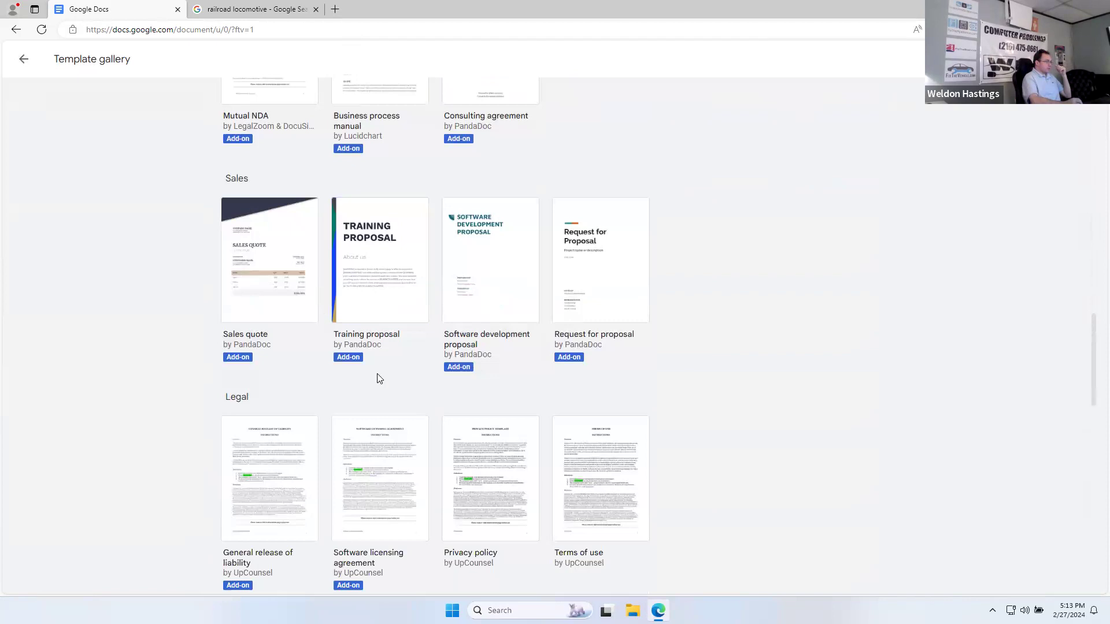
pyautogui.scroll(-4, 443, 395)
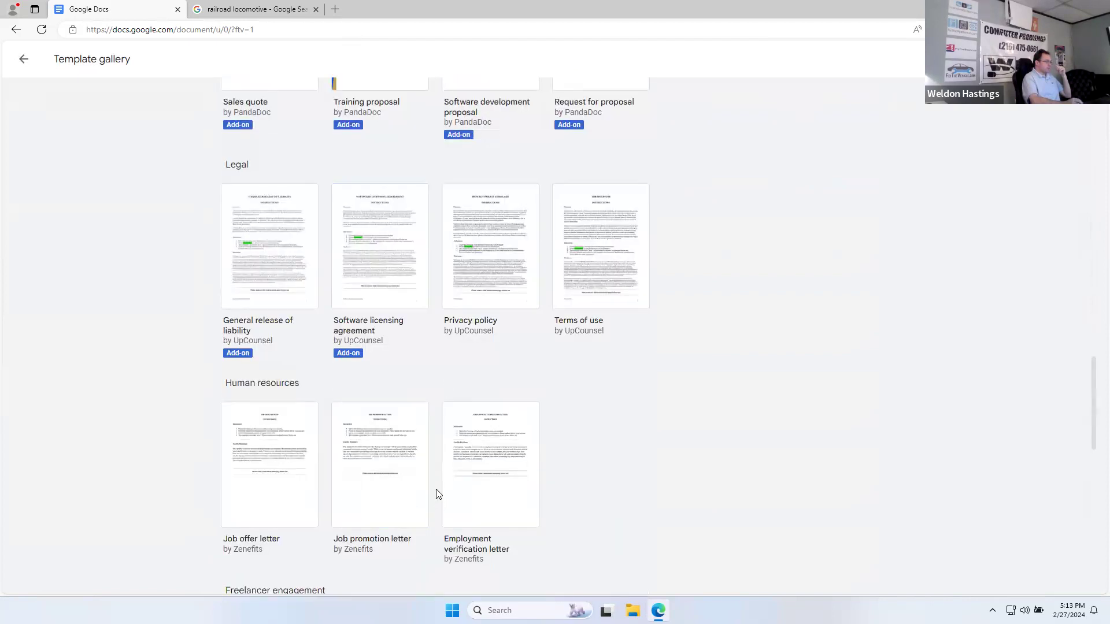
pyautogui.scroll(-5, 438, 494)
pyautogui.scroll(-4, 438, 494)
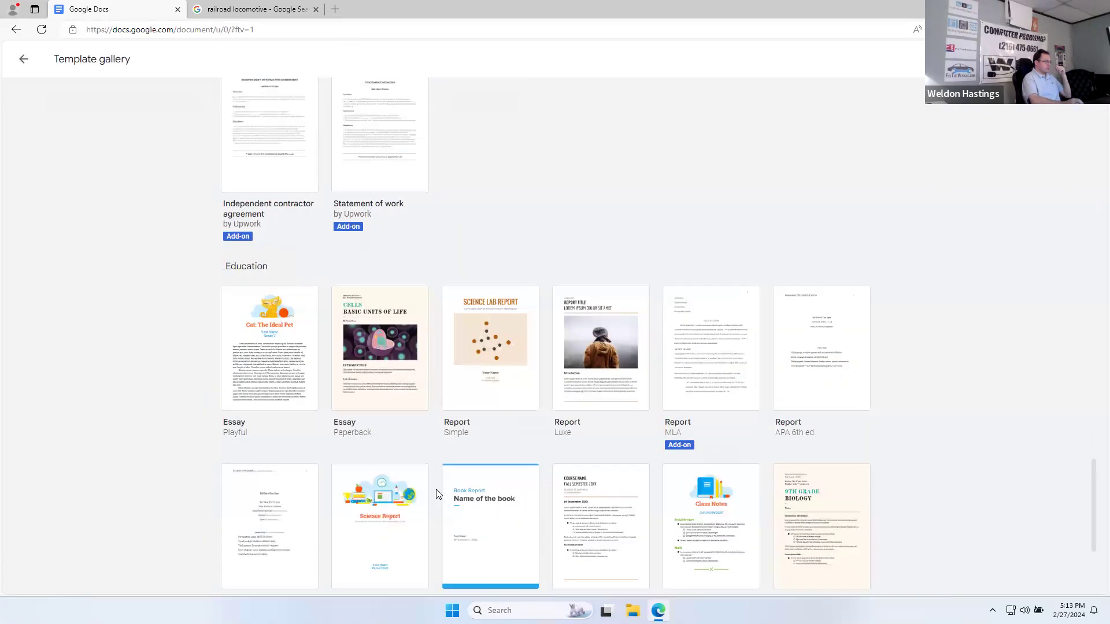
pyautogui.scroll(-4, 374, 469)
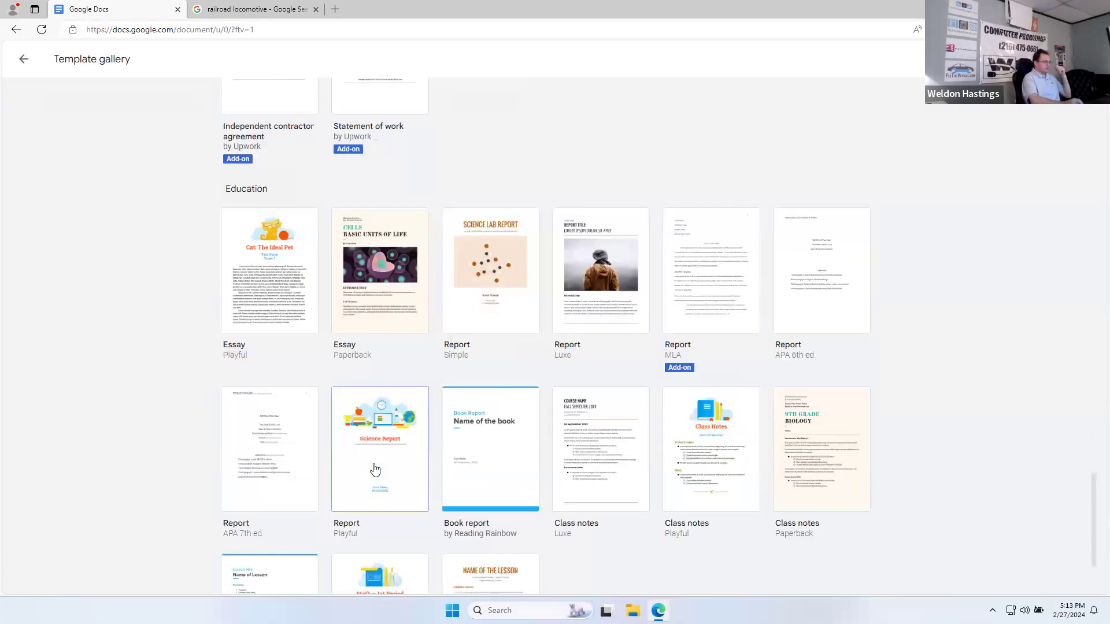
pyautogui.scroll(20, 374, 469)
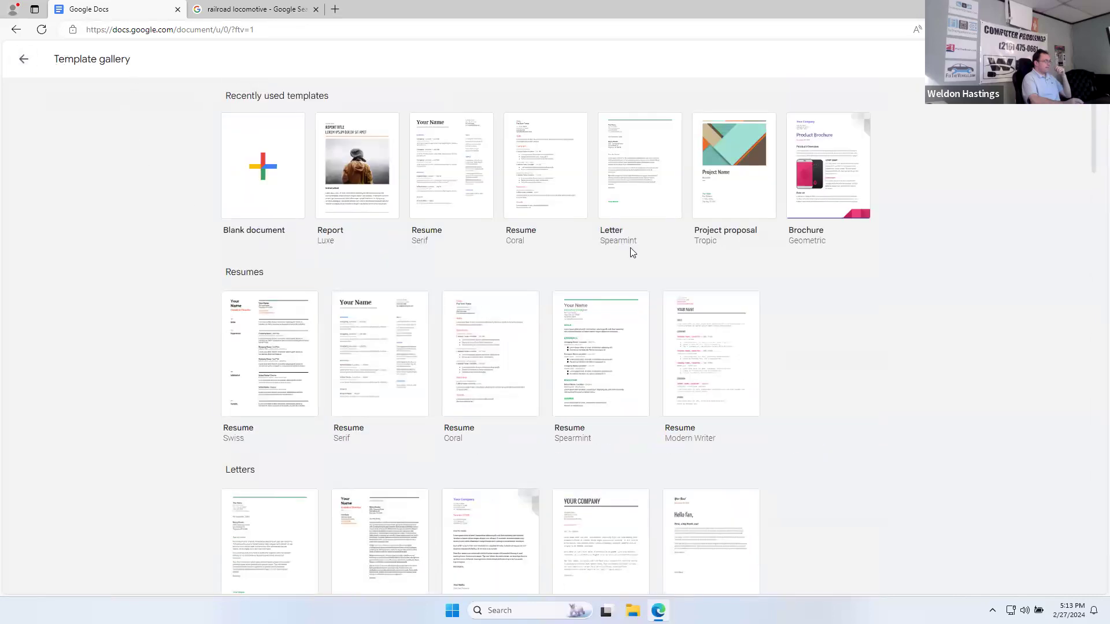
# Step: Create a brochure from the Geometric template and change its heading to 'My Company Name'
pyautogui.click(856, 196)
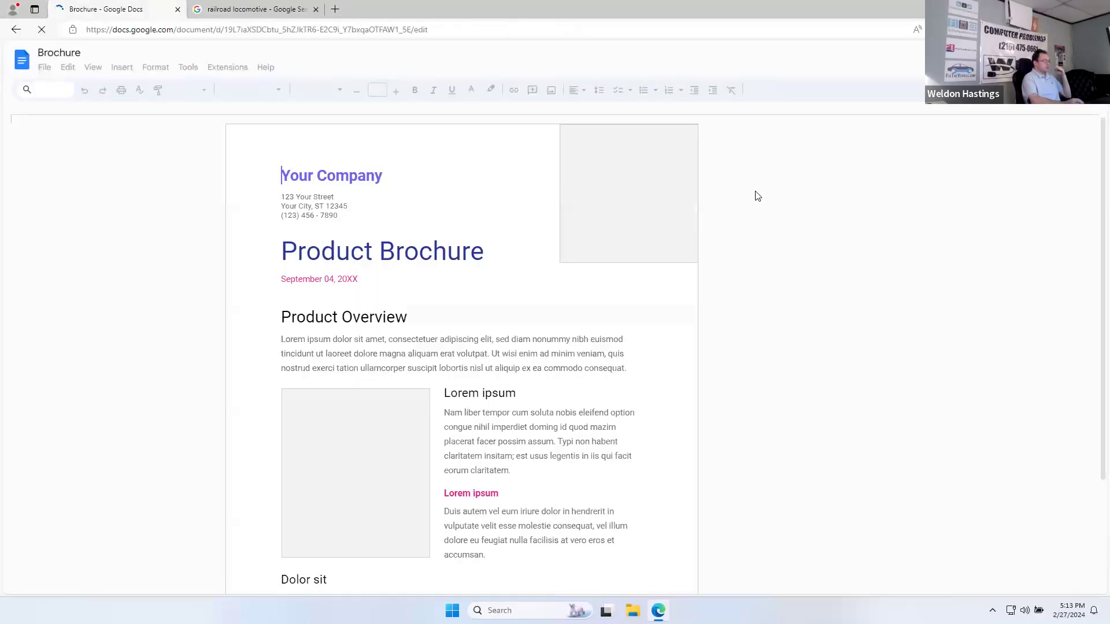
pyautogui.scroll(-10, 346, 353)
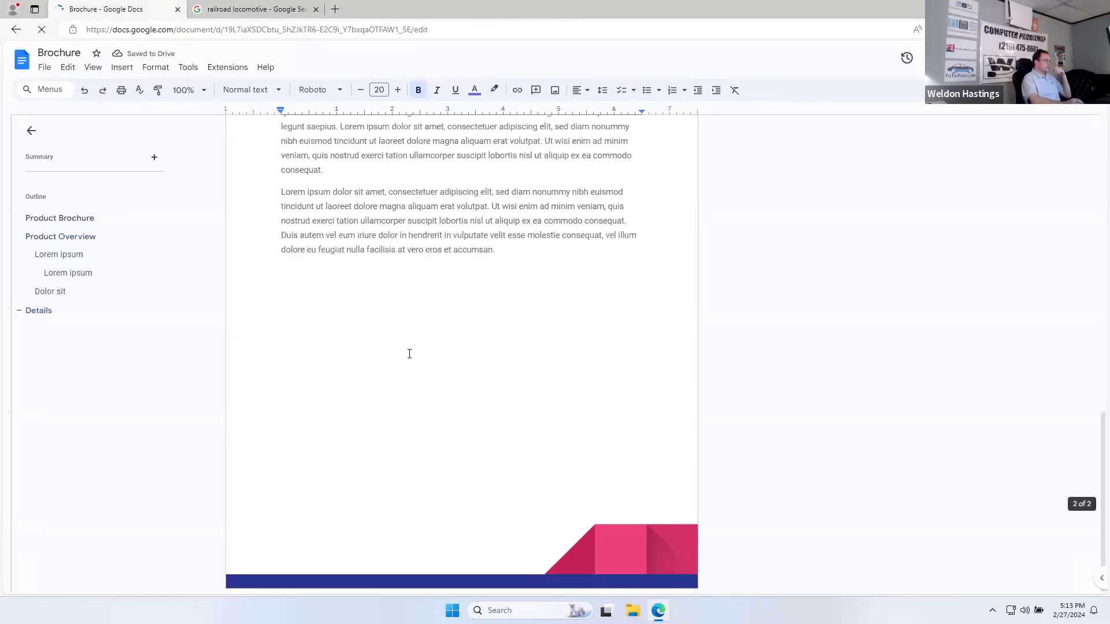
pyautogui.scroll(10, 560, 426)
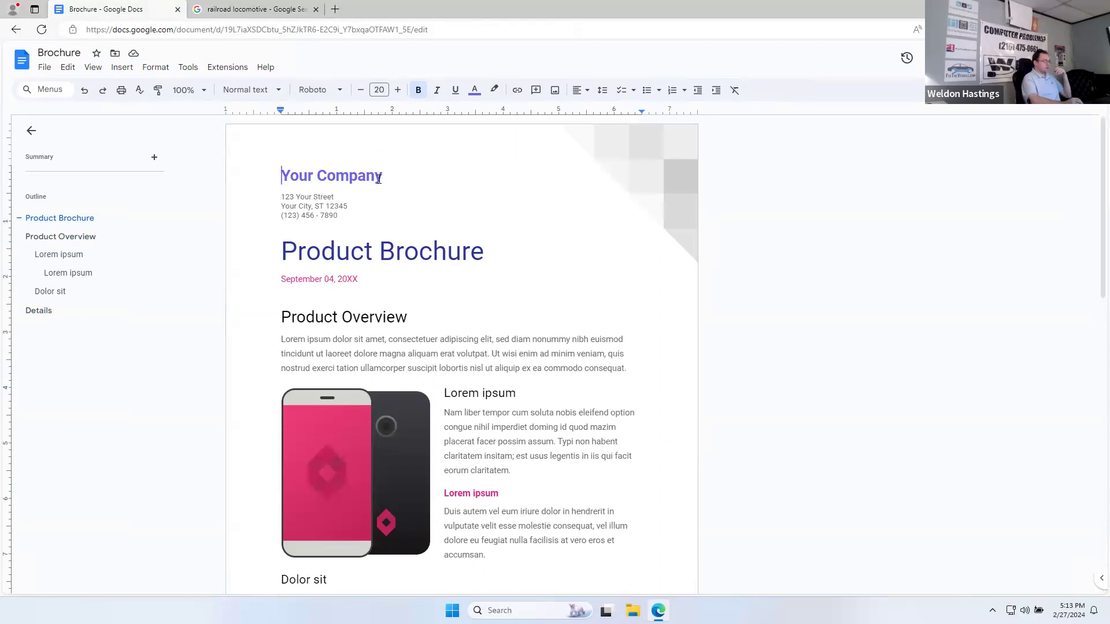
pyautogui.moveTo(378, 179); pyautogui.dragTo(272, 179)
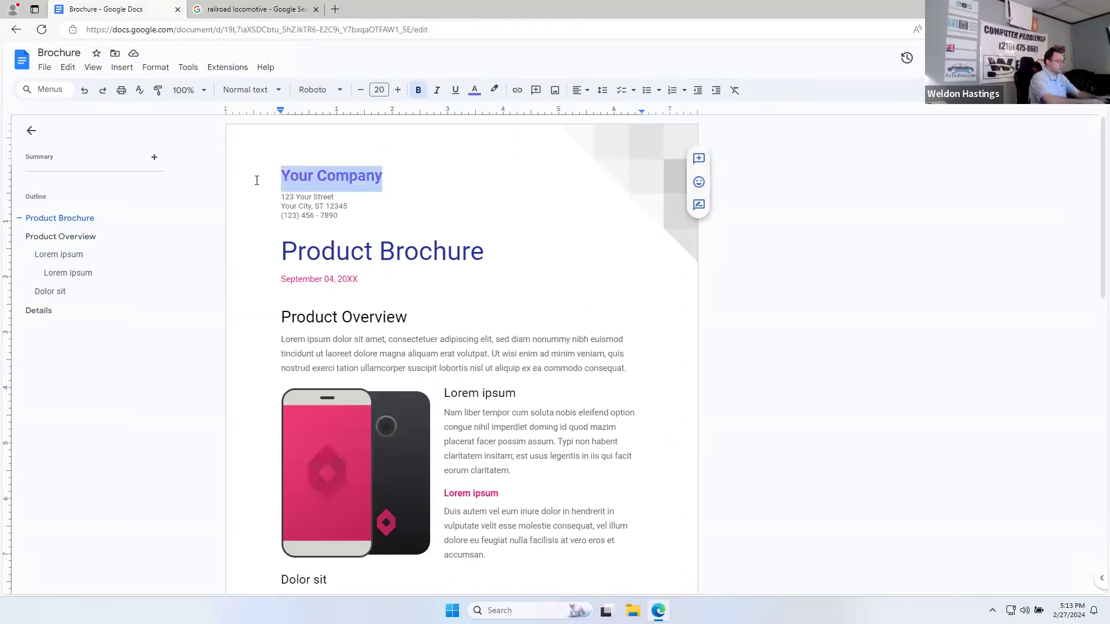
pyautogui.write('My Company Name')
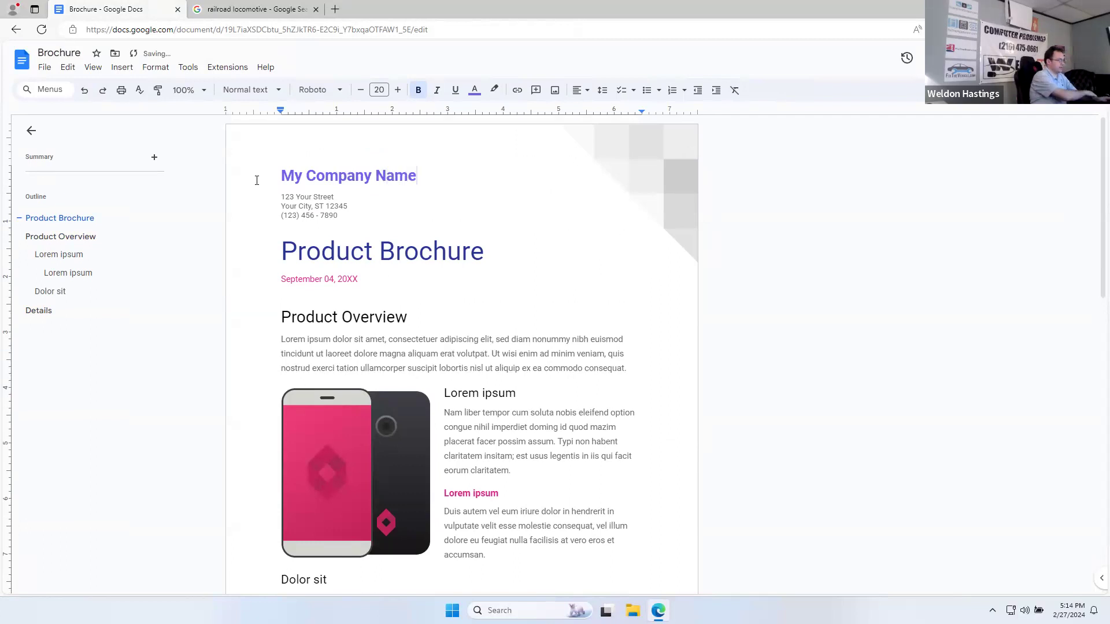
# Step: Replace XX in the date with 24 so it reads September 04, 2024
pyautogui.moveTo(347, 280); pyautogui.dragTo(359, 281)
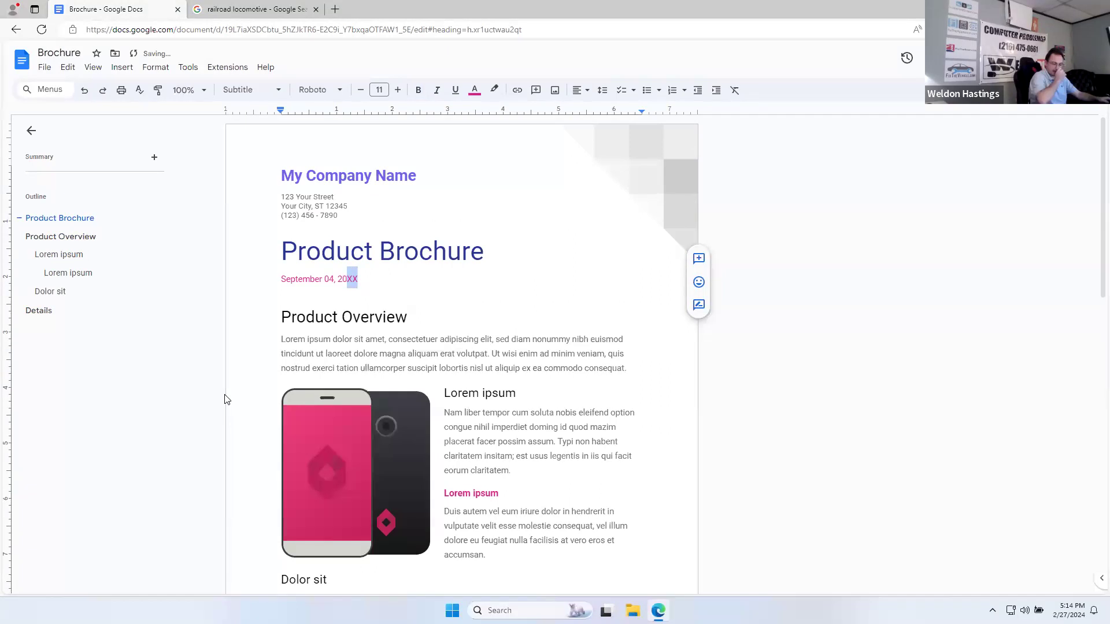
pyautogui.write('24')
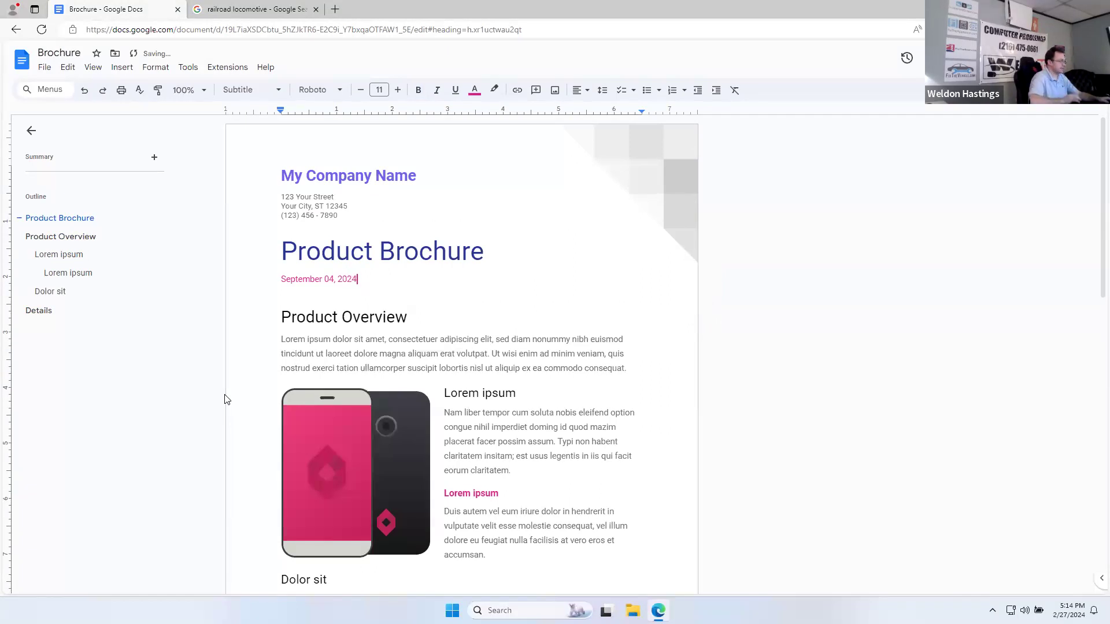
pyautogui.scroll(-6, 462, 415)
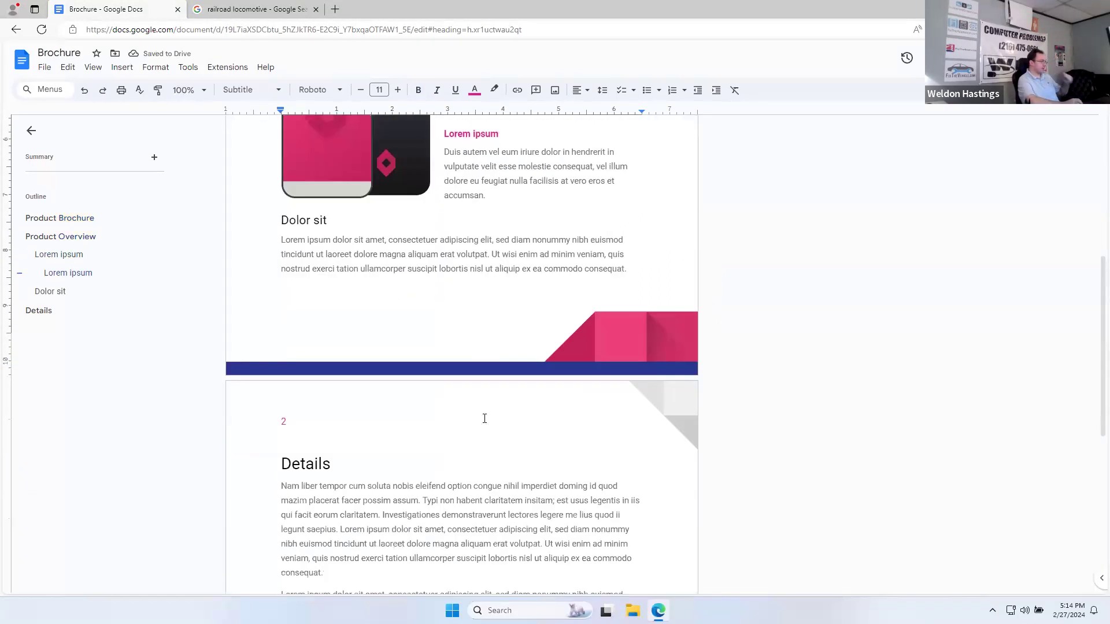
pyautogui.scroll(-5, 484, 419)
pyautogui.scroll(-1, 485, 419)
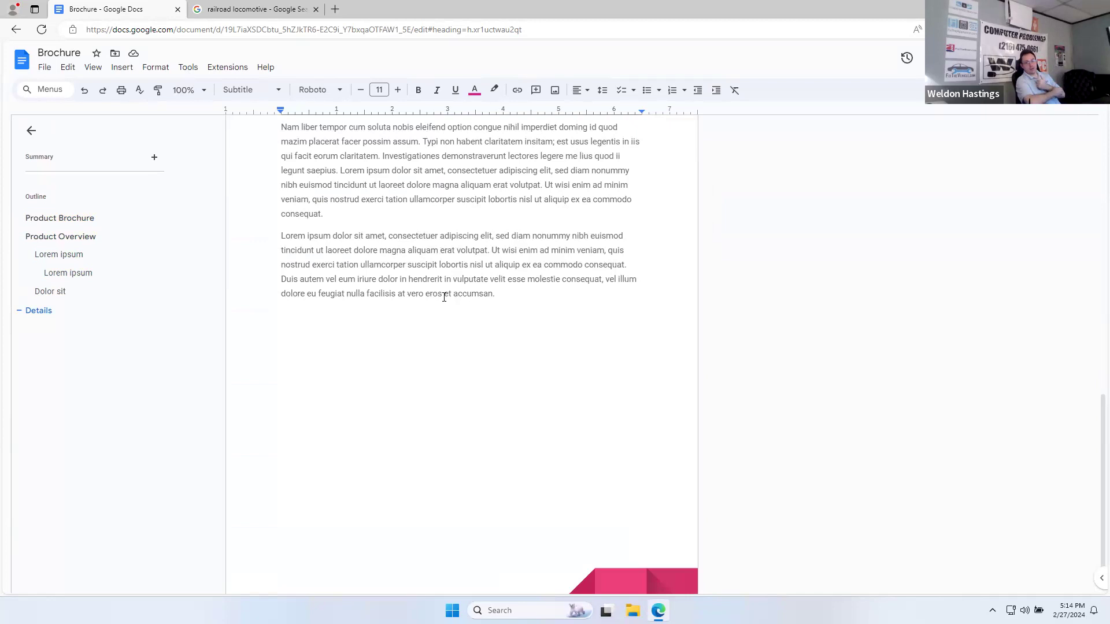
pyautogui.click(44, 67)
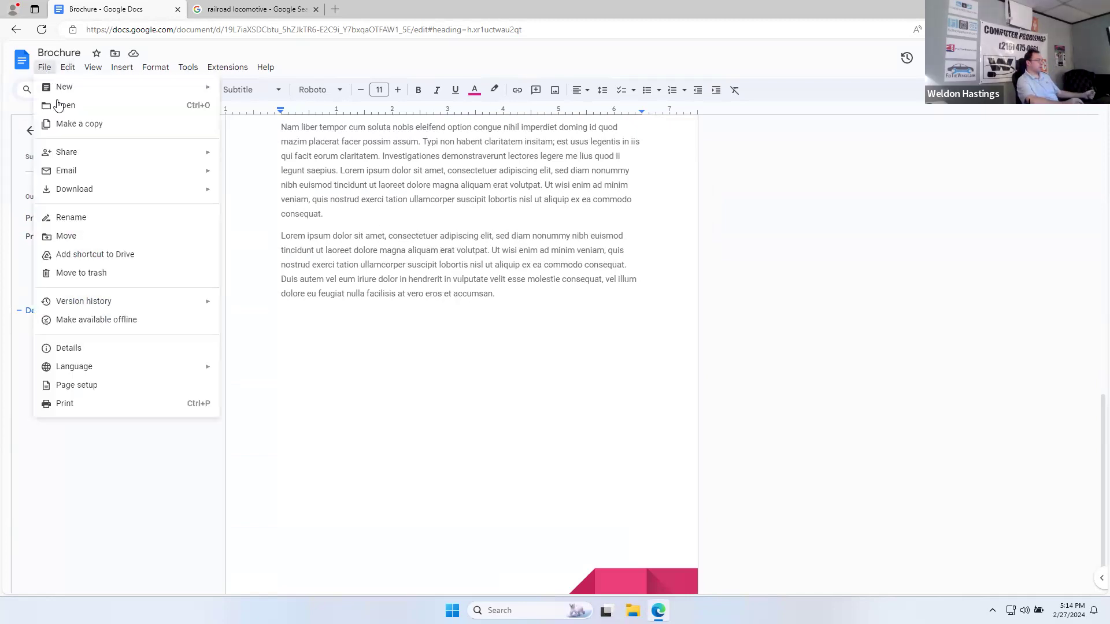
pyautogui.click(71, 404)
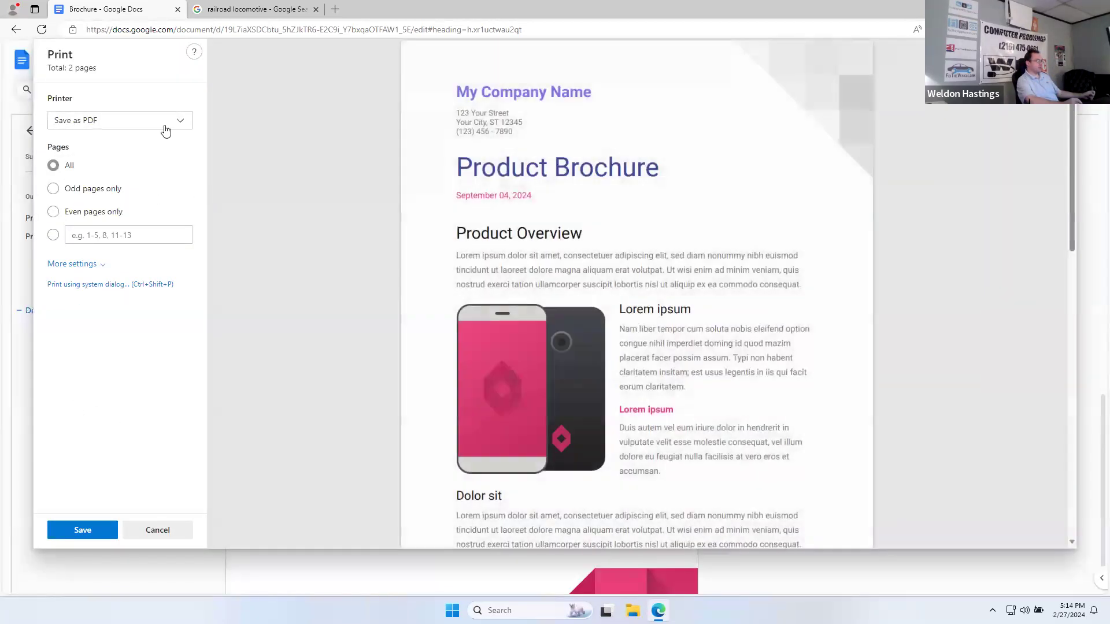
pyautogui.click(166, 122)
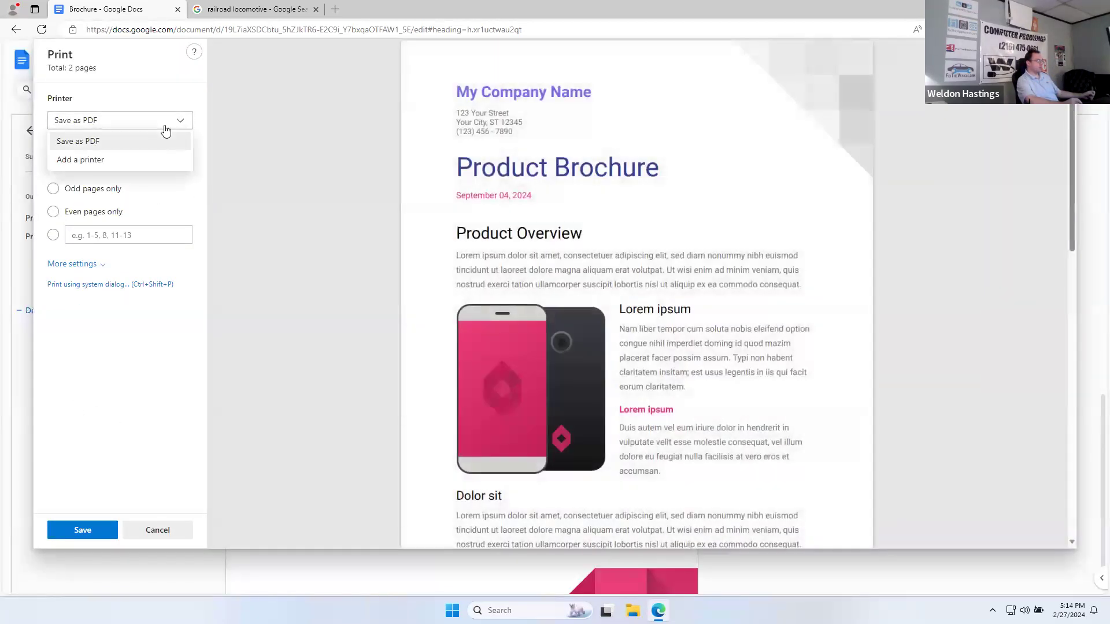
pyautogui.click(347, 148)
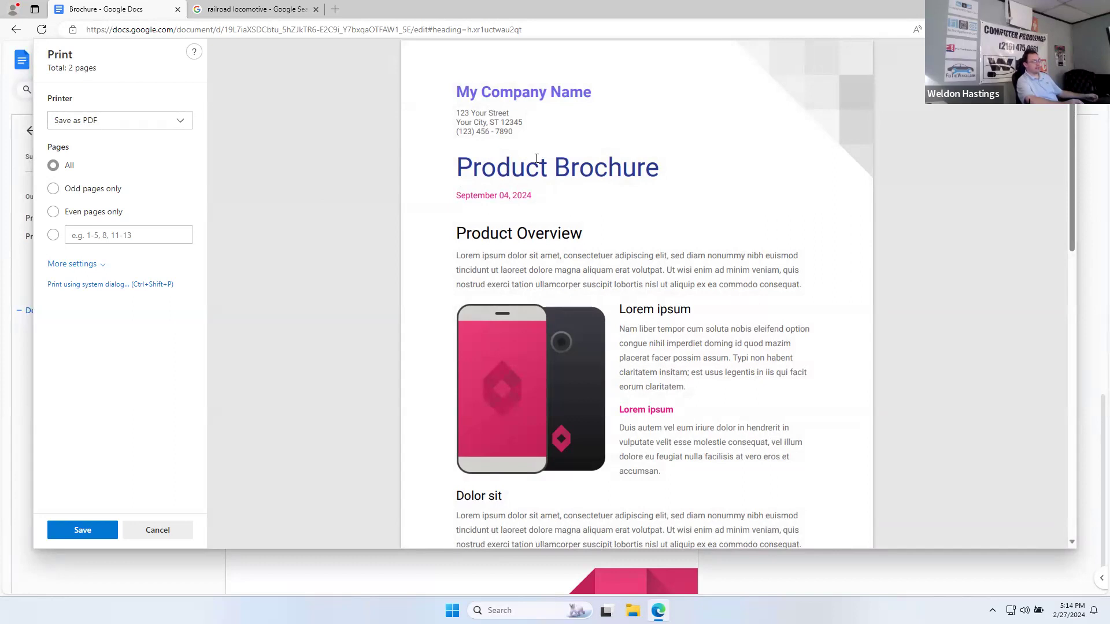
pyautogui.scroll(-12, 537, 160)
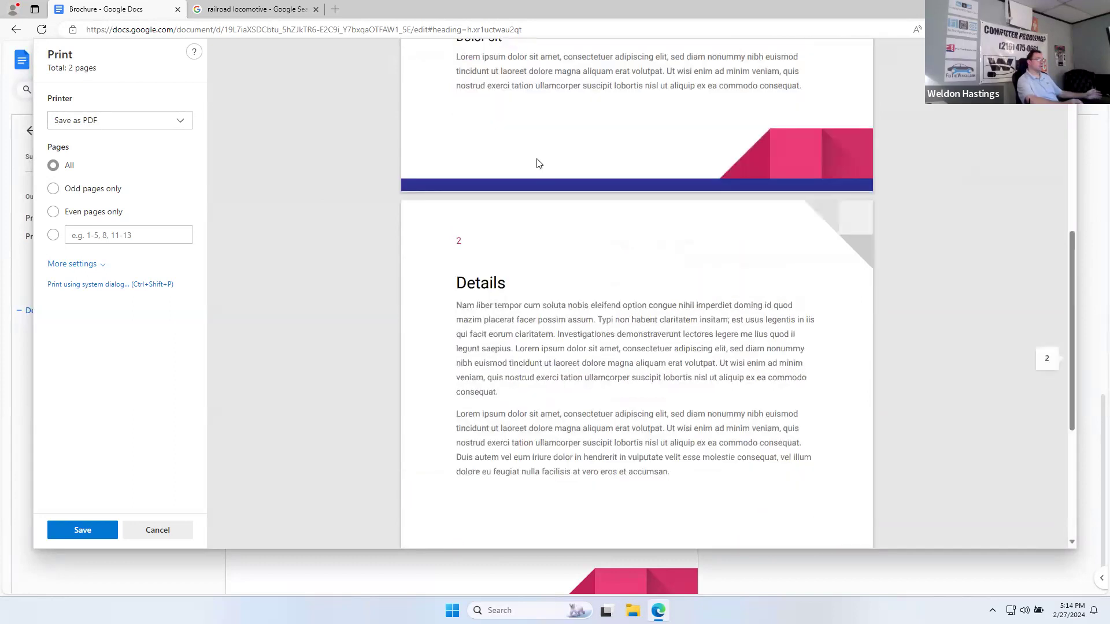
pyautogui.scroll(12, 537, 161)
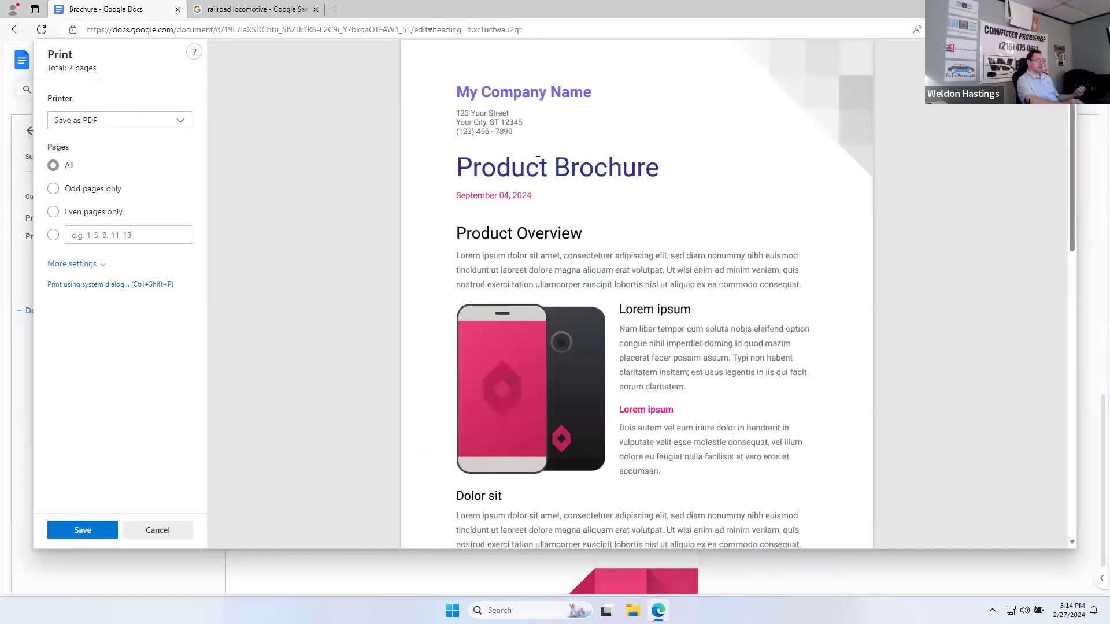
pyautogui.click(141, 532)
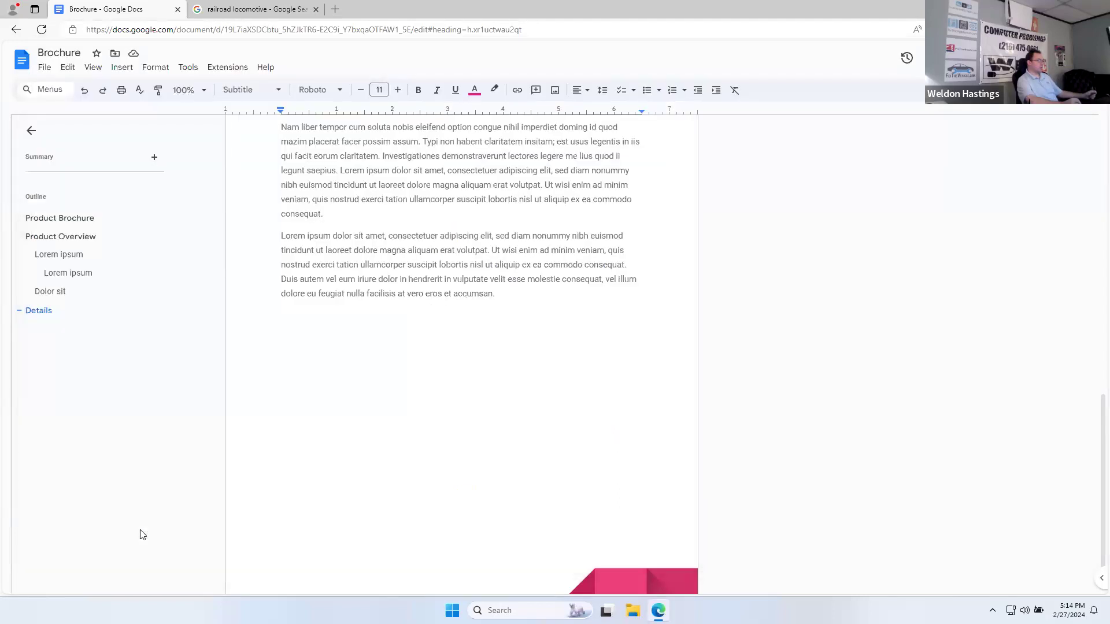
# Step: Open the Brochure's sharing settings and add the collaborator's e-mail as a recipient
pyautogui.click(46, 68)
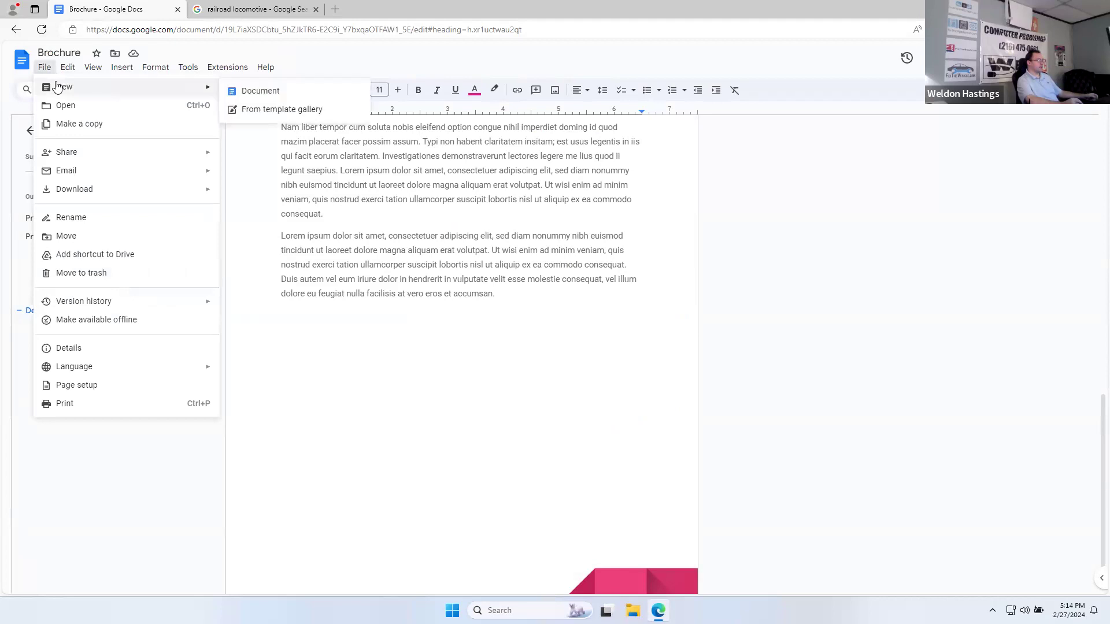
pyautogui.moveTo(76, 157)
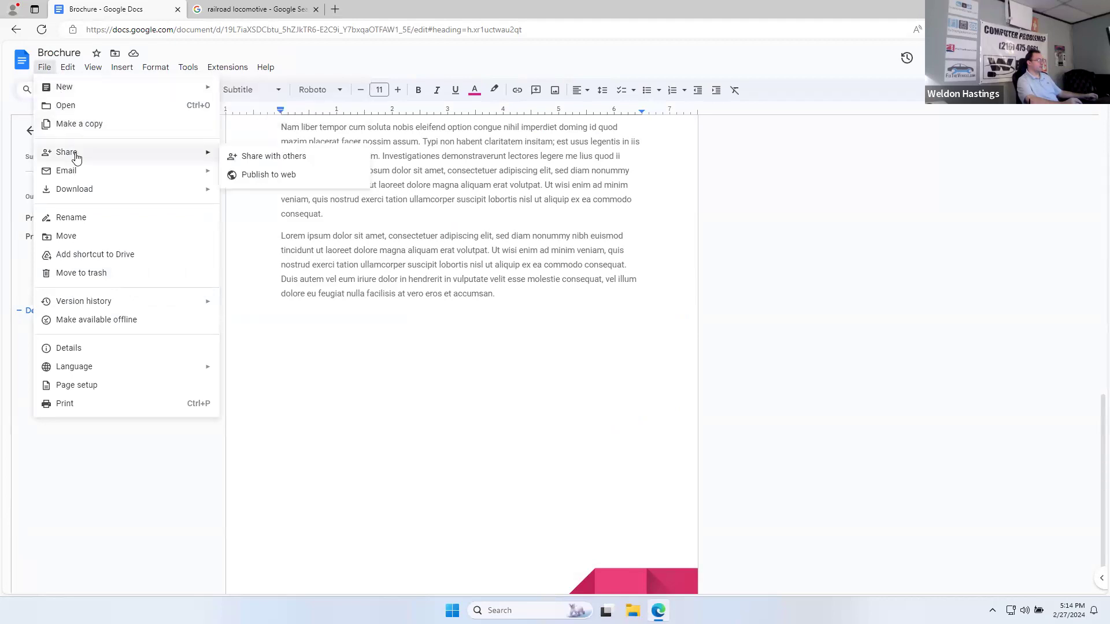
pyautogui.click(272, 159)
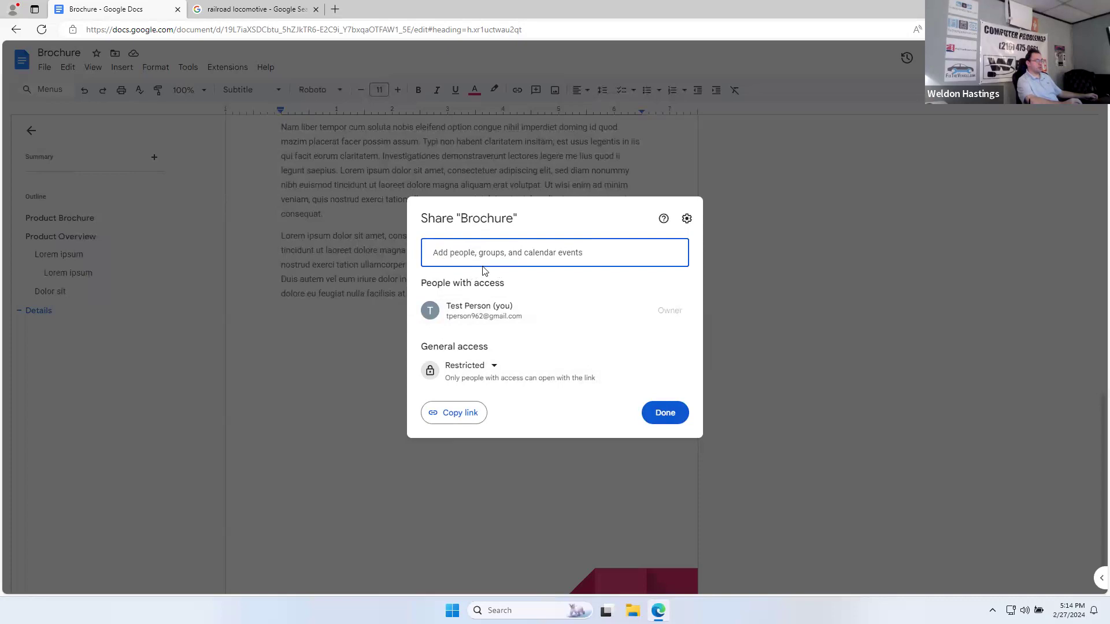
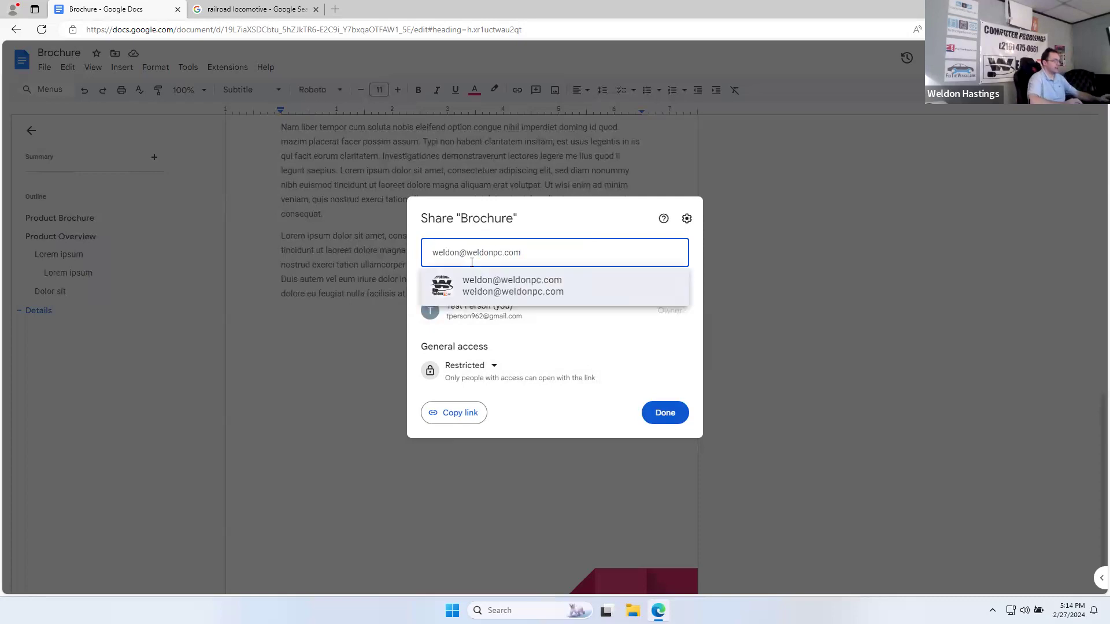
pyautogui.click(548, 289)
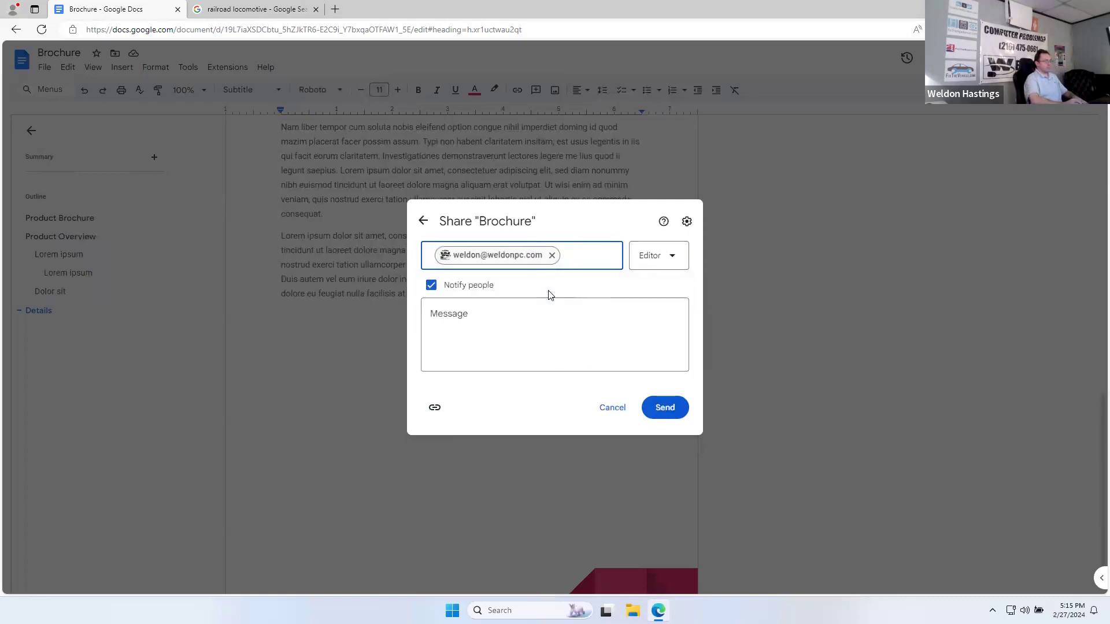
# Step: Keep the recipient as Editor, copy the document link, and send the invitation
pyautogui.click(686, 263)
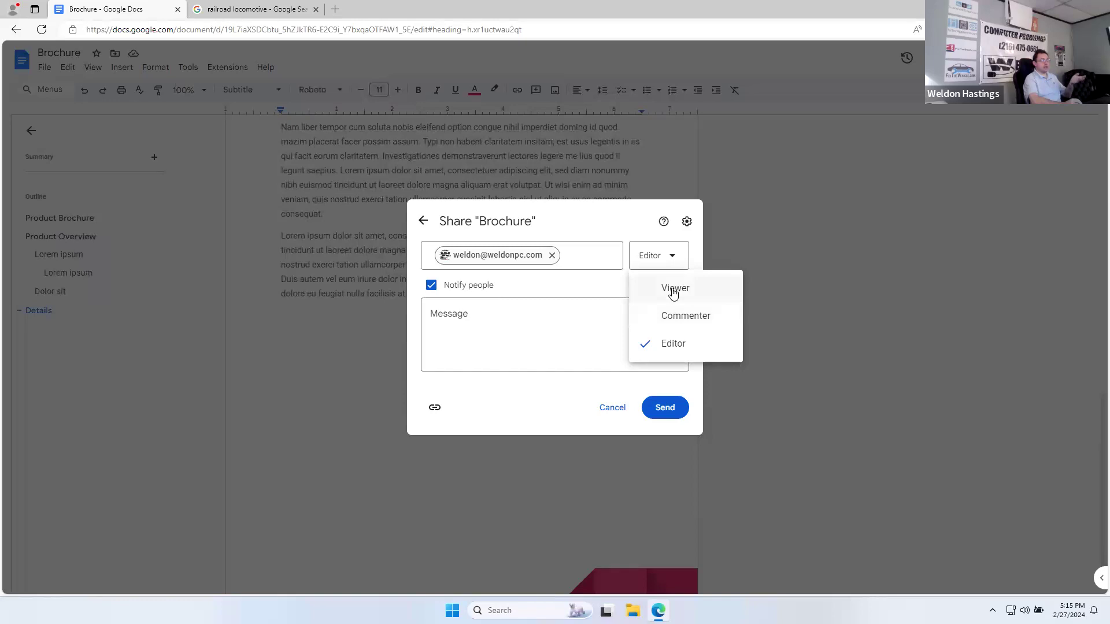
pyautogui.click(680, 349)
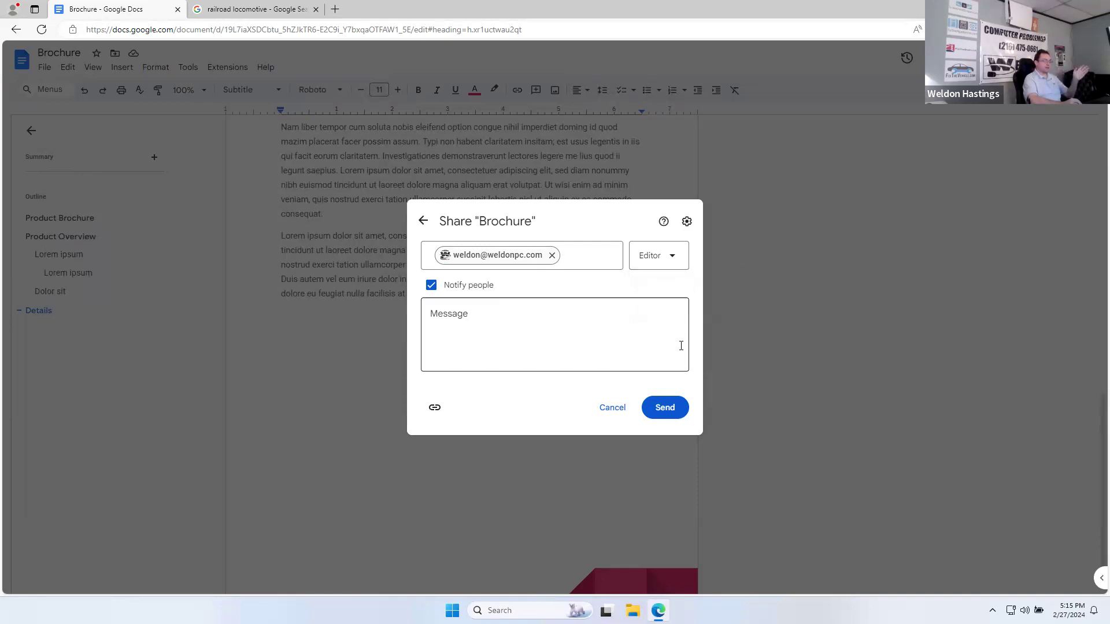
pyautogui.click(435, 412)
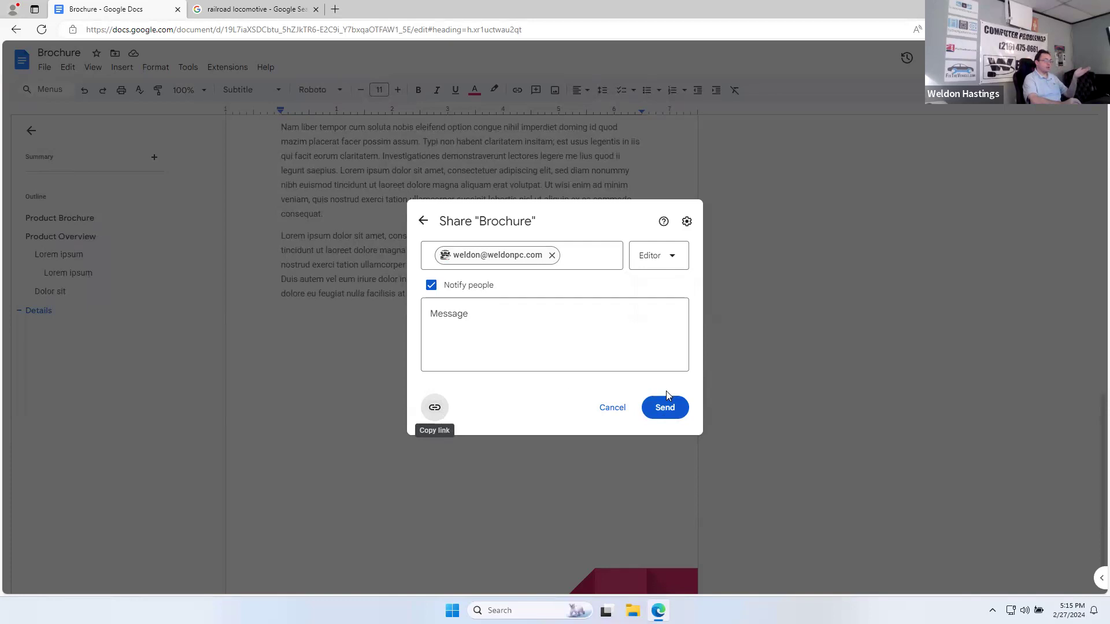
pyautogui.click(674, 410)
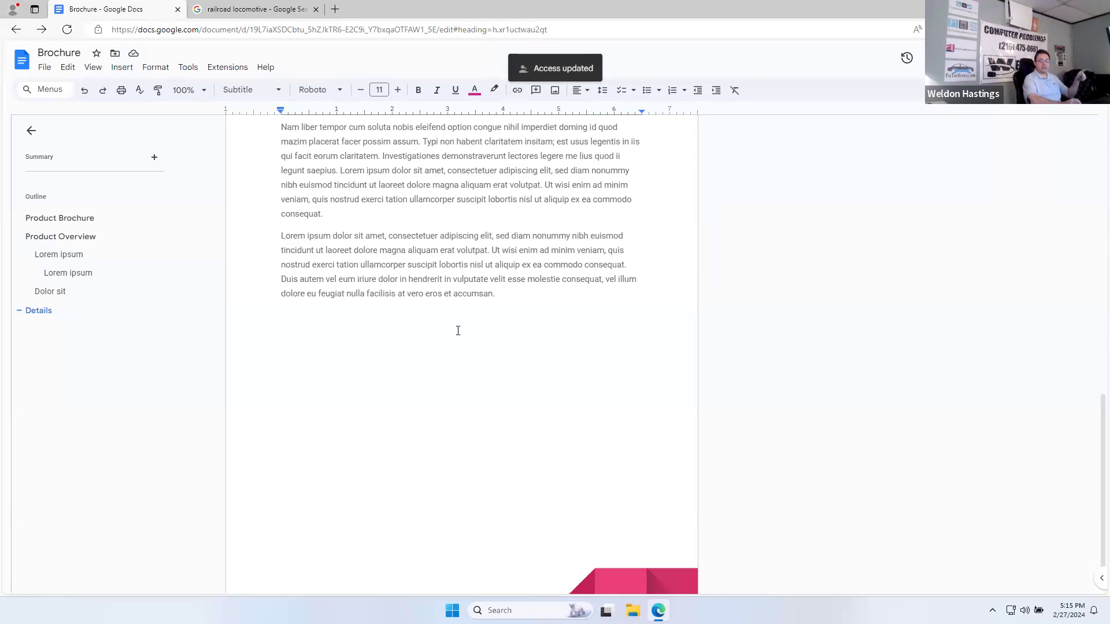
# Step: Scroll to the top and show the File menu's Version history submenu
pyautogui.scroll(6, 457, 330)
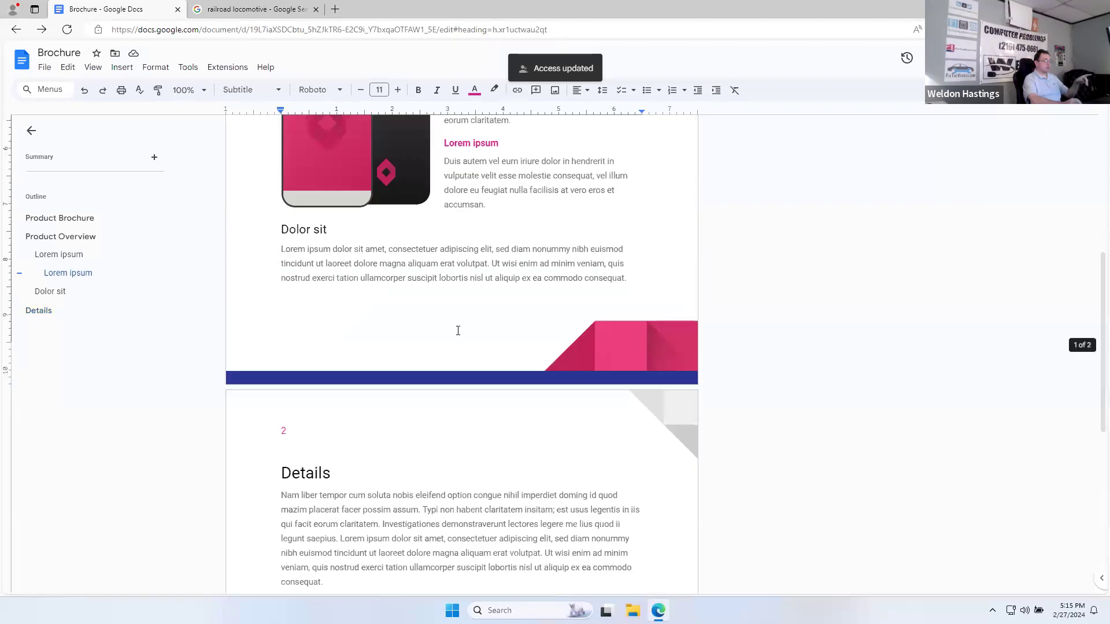
pyautogui.scroll(6, 458, 331)
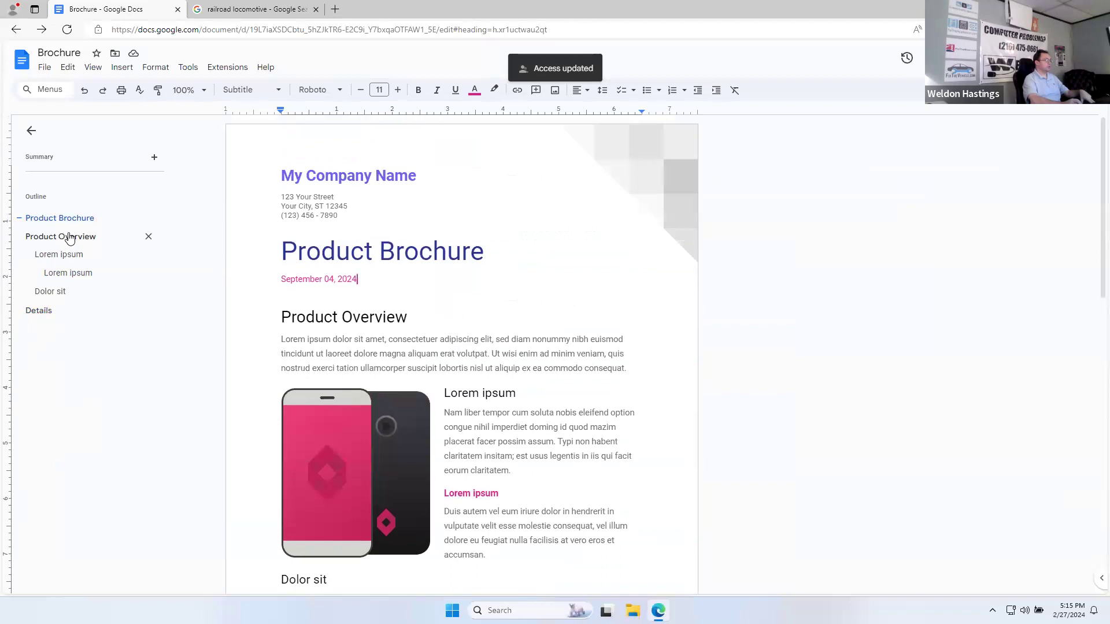
pyautogui.click(45, 68)
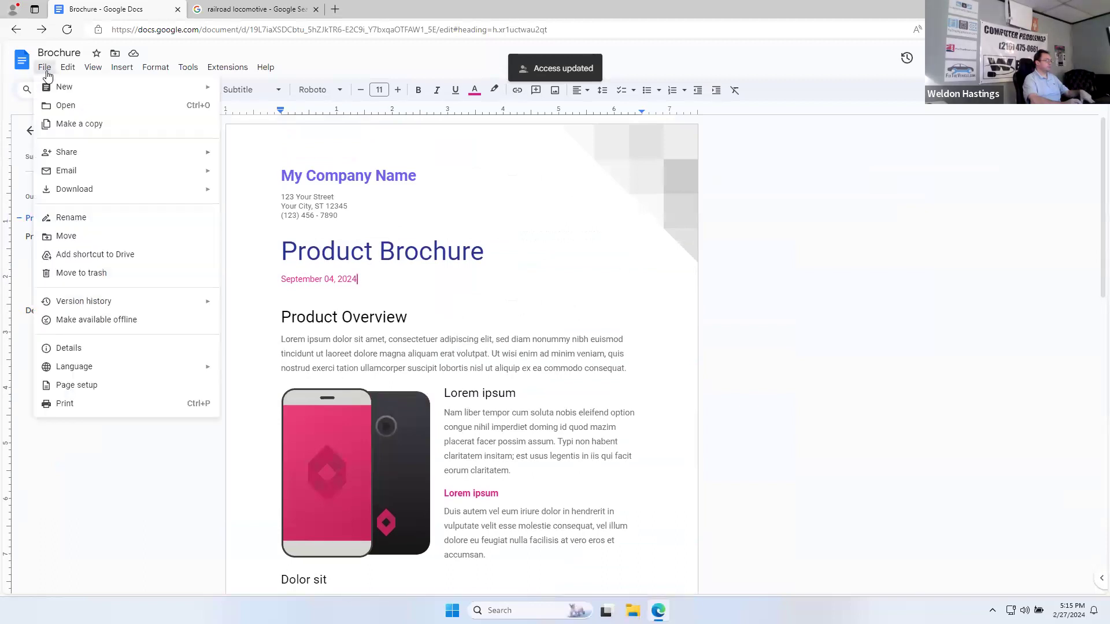
pyautogui.moveTo(96, 193)
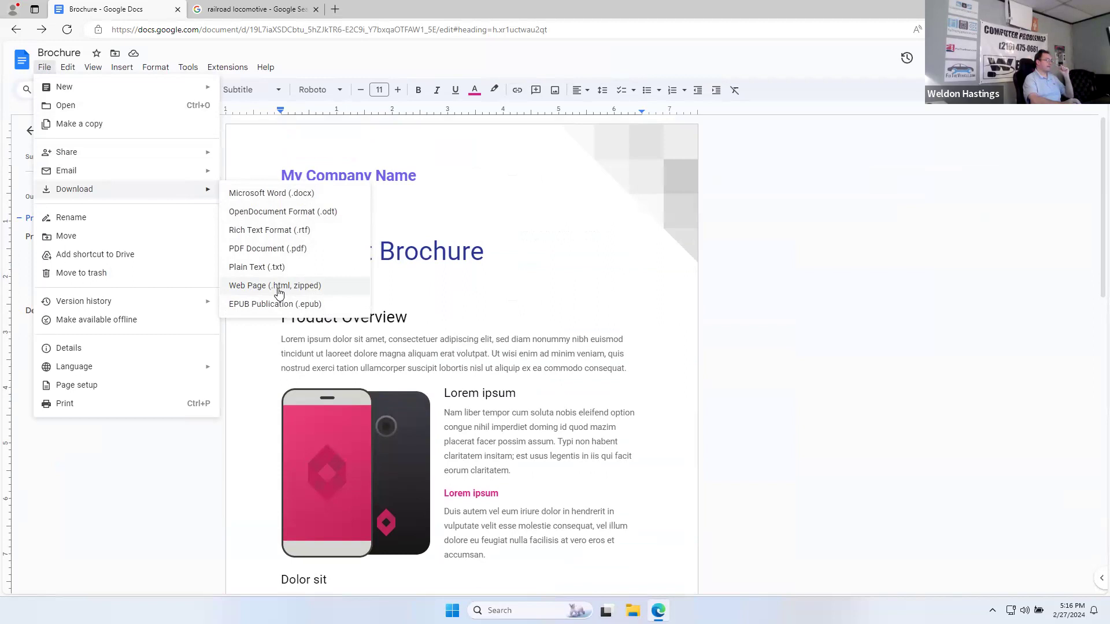
pyautogui.moveTo(100, 307)
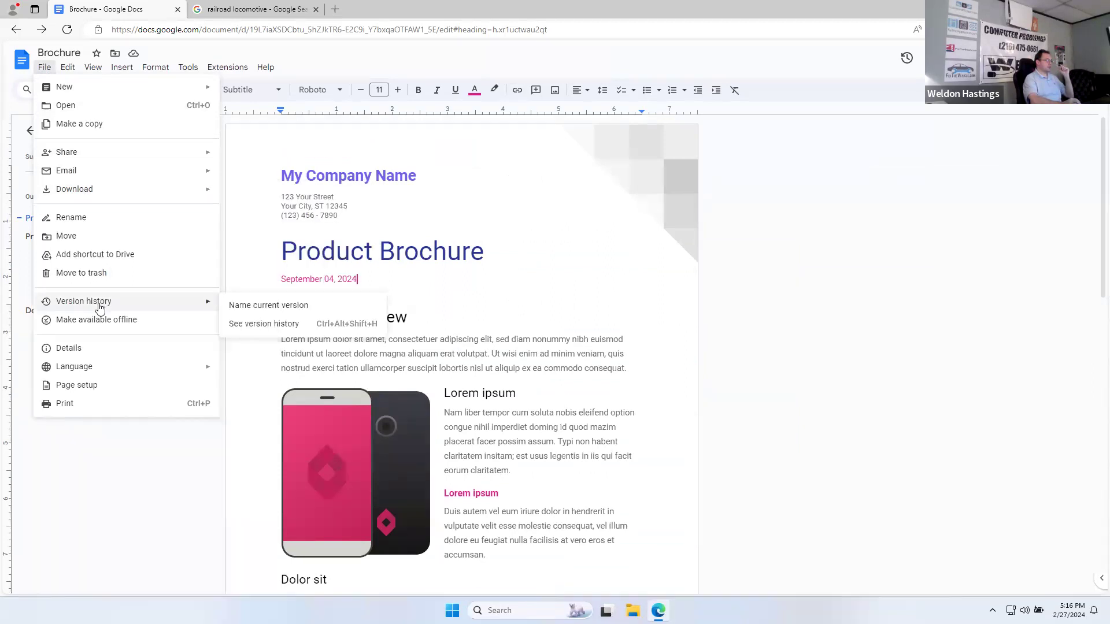
# Step: Open version history and compare the 5:13 PM version with the current 5:14 PM version
pyautogui.click(252, 325)
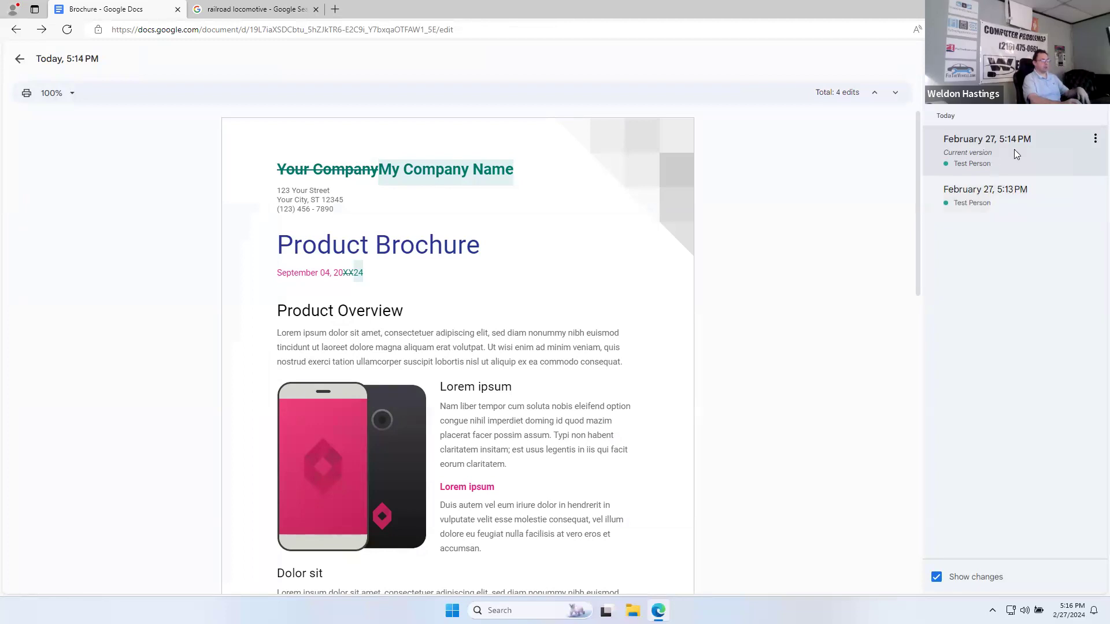
pyautogui.click(1020, 197)
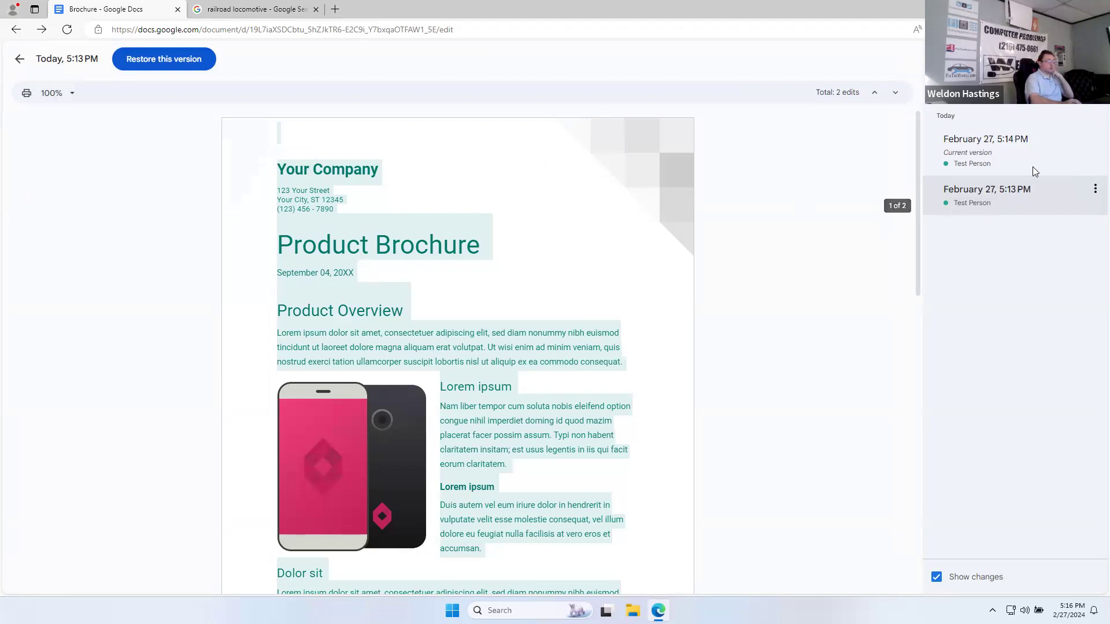
pyautogui.click(1012, 149)
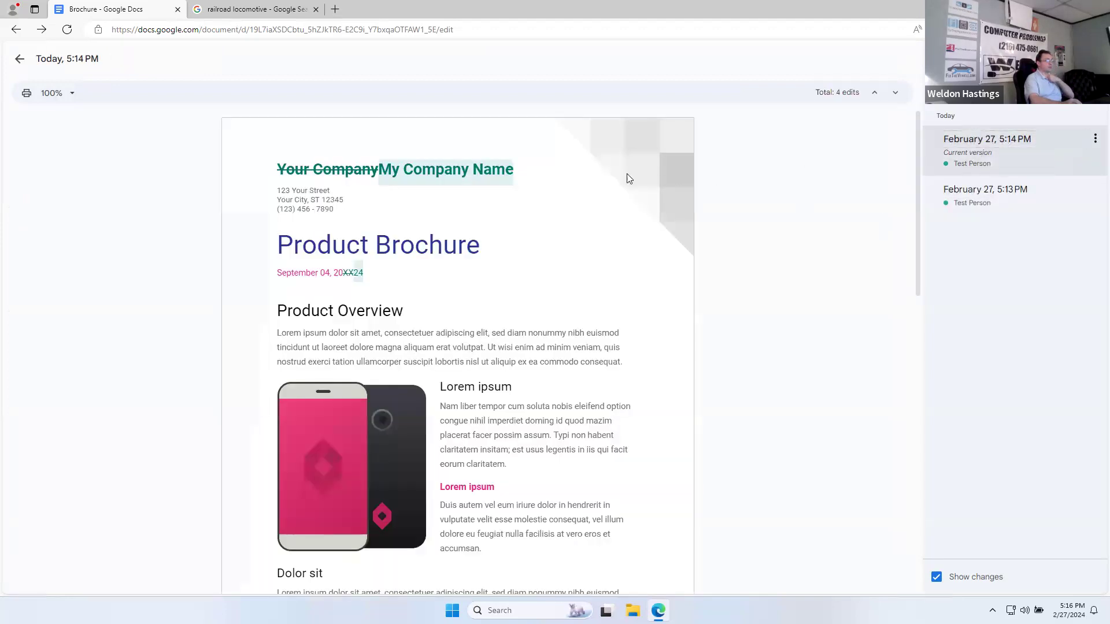
# Step: Check the current version's options menu, then exit version history back to editing
pyautogui.click(1095, 140)
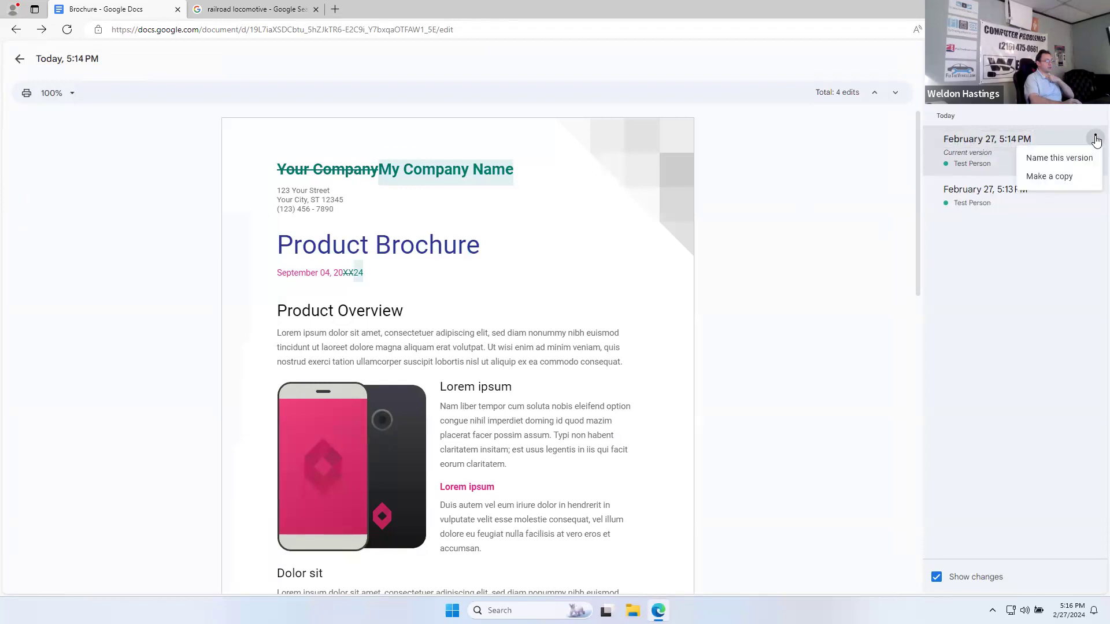
pyautogui.click(441, 172)
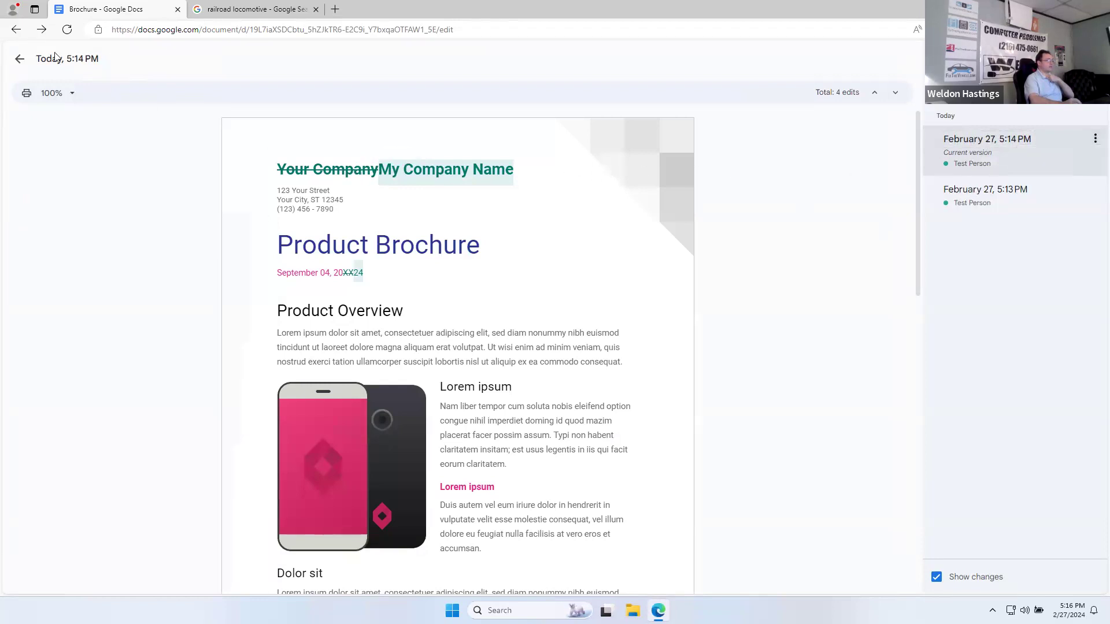
pyautogui.click(1095, 144)
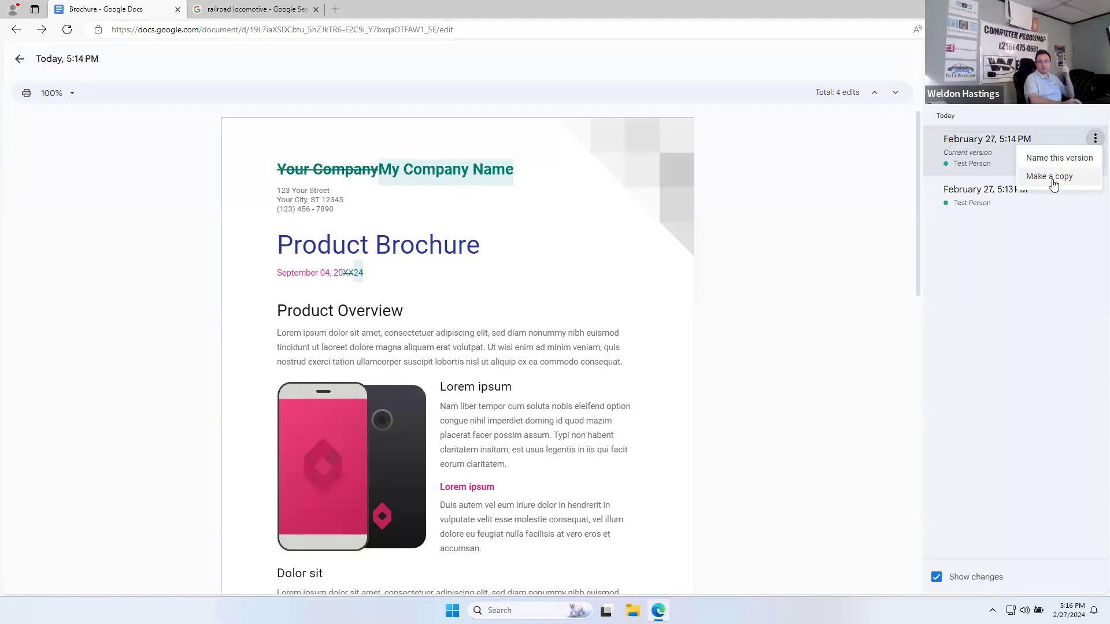
pyautogui.click(20, 62)
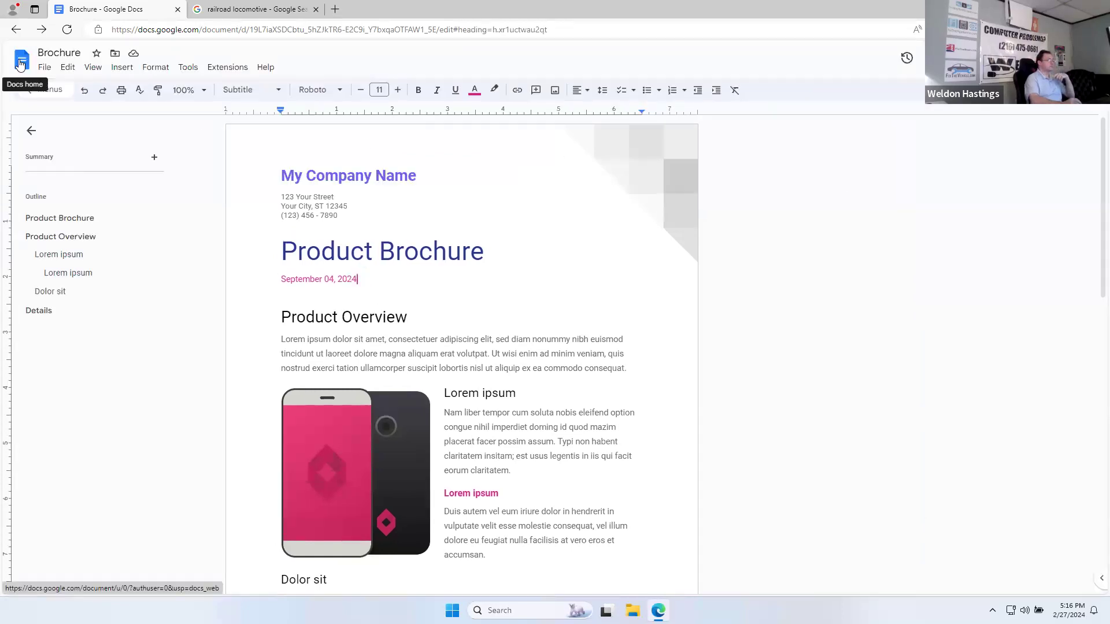
# Step: Make the Brochure available offline, turning offline on for all files, then show the desktop
pyautogui.click(46, 68)
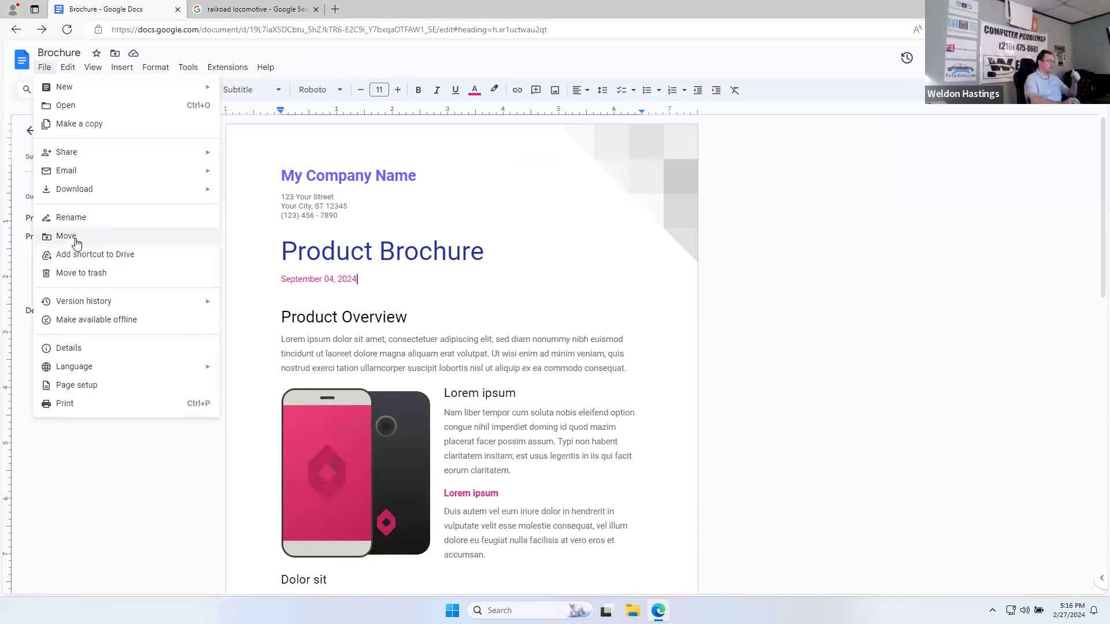
pyautogui.click(127, 326)
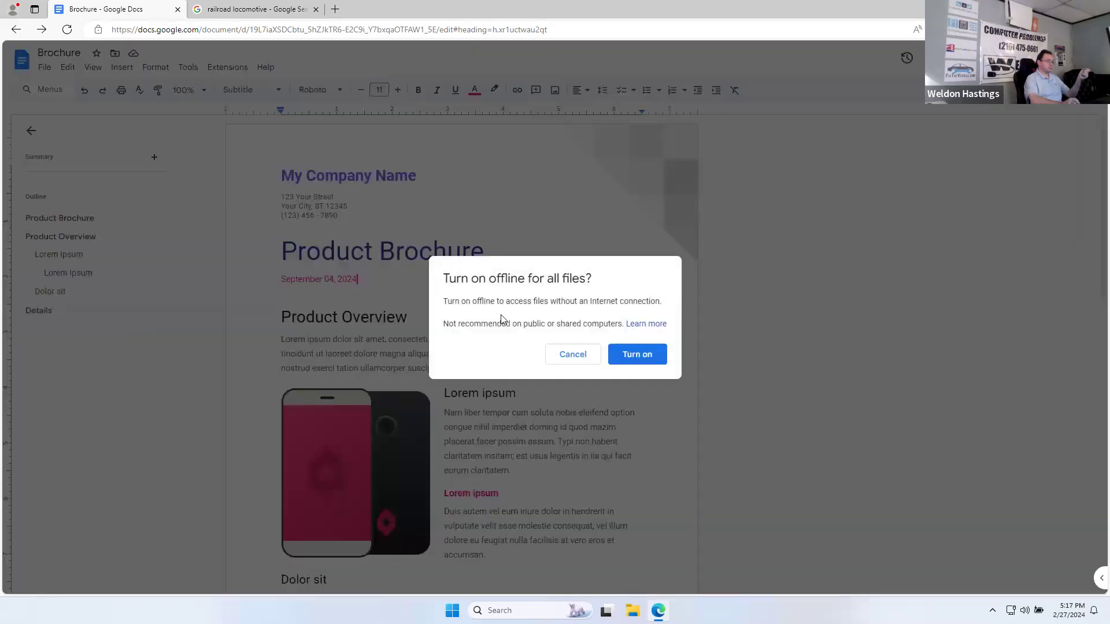
pyautogui.click(650, 362)
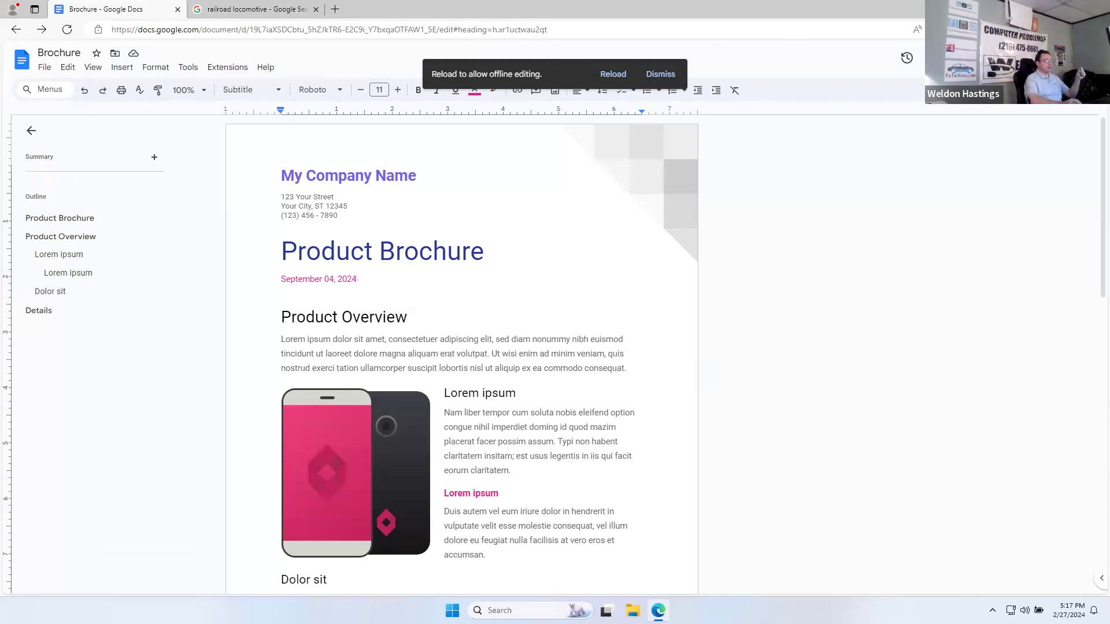
pyautogui.press('super+d')
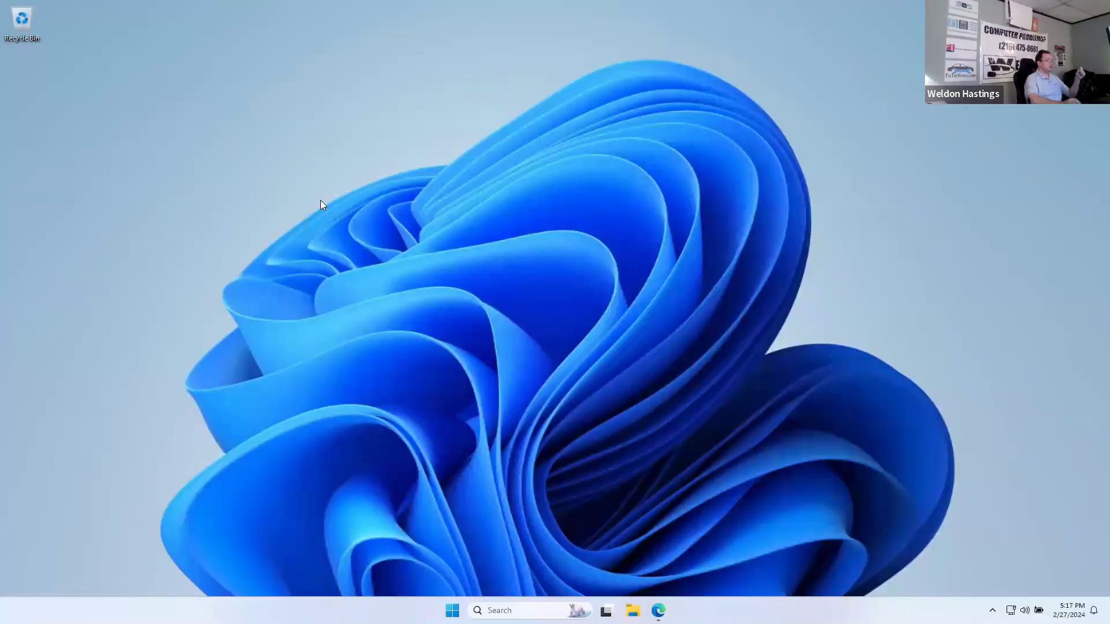
# Step: Browse the empty Recycle Bin, Documents, Desktop and Home folders, then return to the Brochure
pyautogui.doubleClick(23, 21)
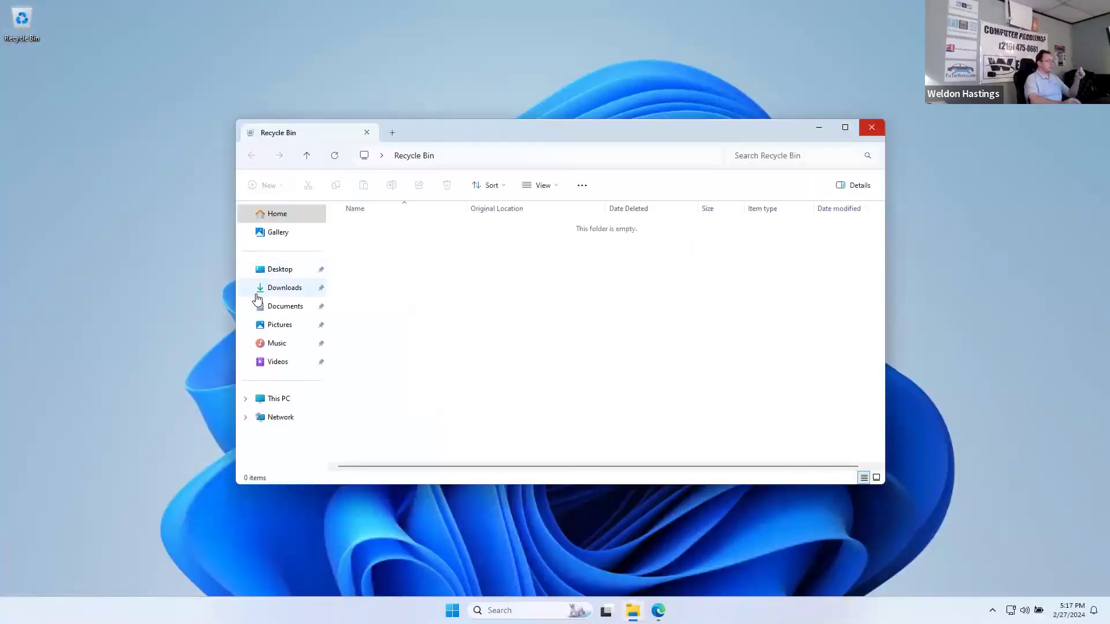
pyautogui.click(274, 314)
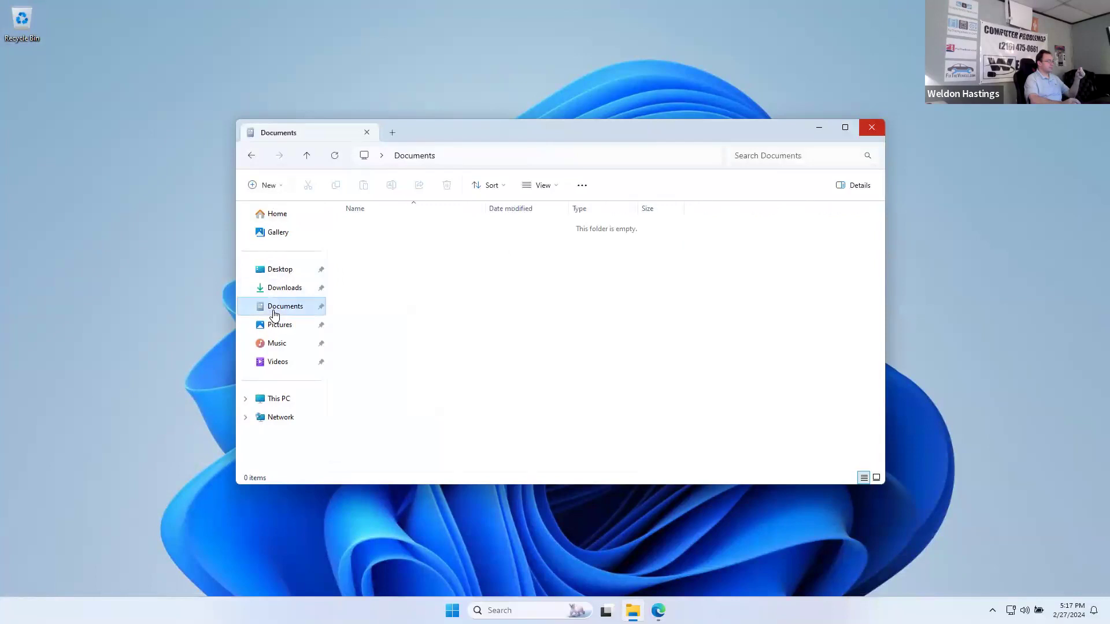
pyautogui.click(280, 269)
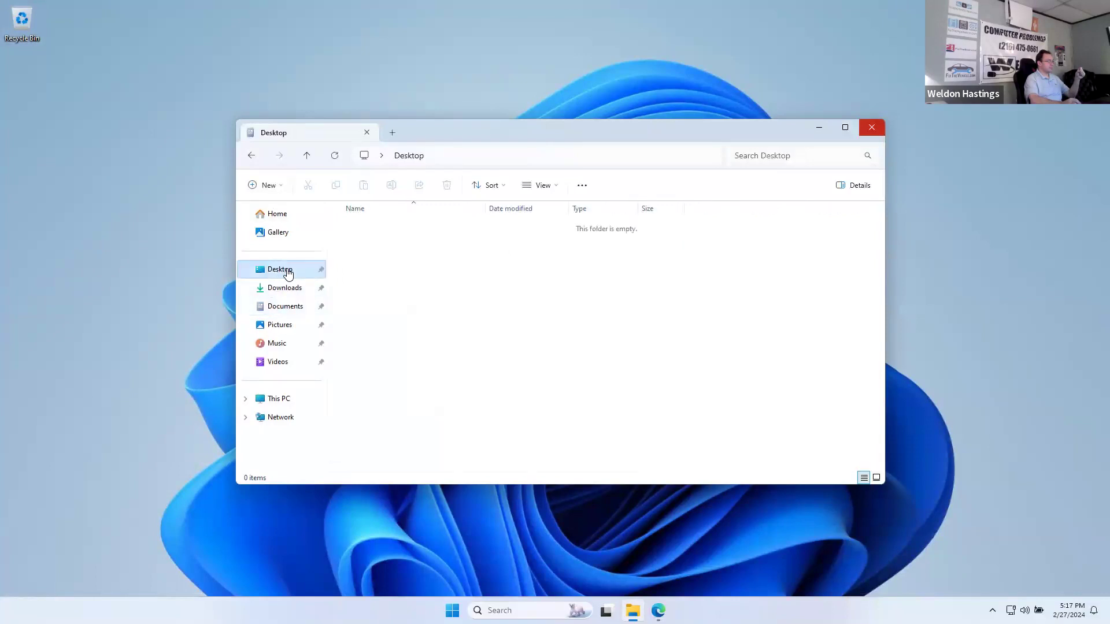
pyautogui.click(273, 220)
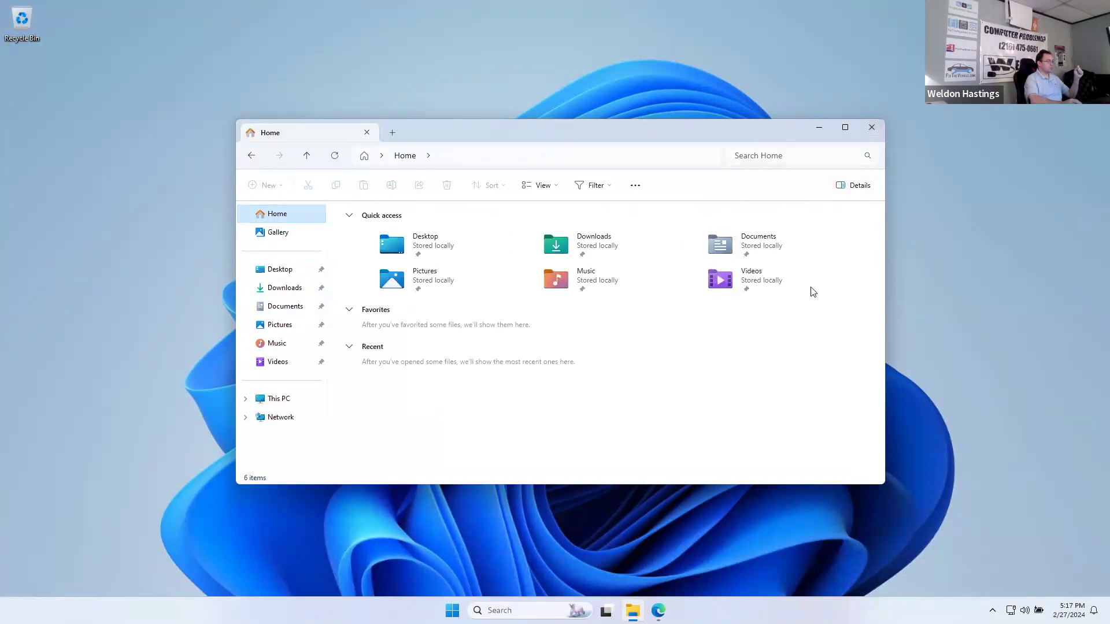
pyautogui.click(659, 610)
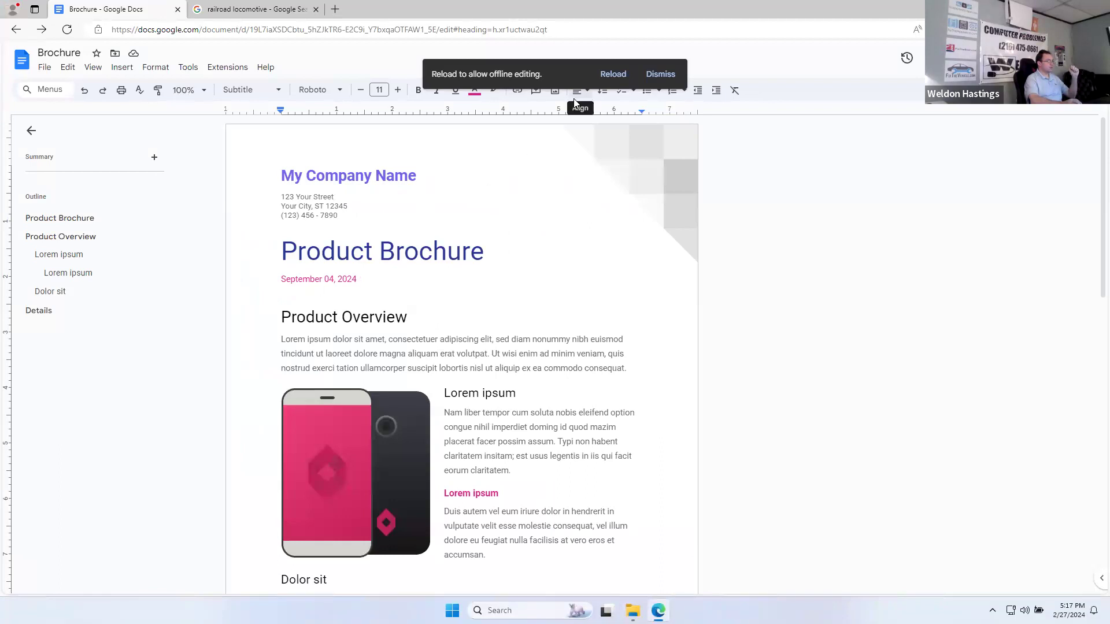
# Step: Review Page setup, keeping the Letter (8.5" x 11") paper size, and close the dialog
pyautogui.click(46, 69)
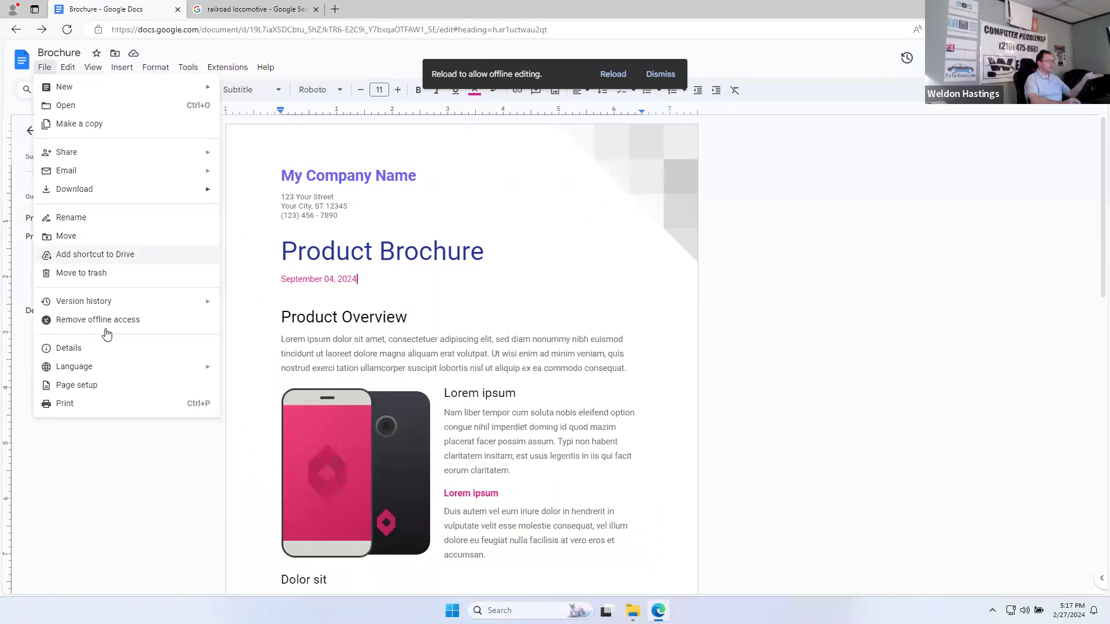
pyautogui.moveTo(107, 374)
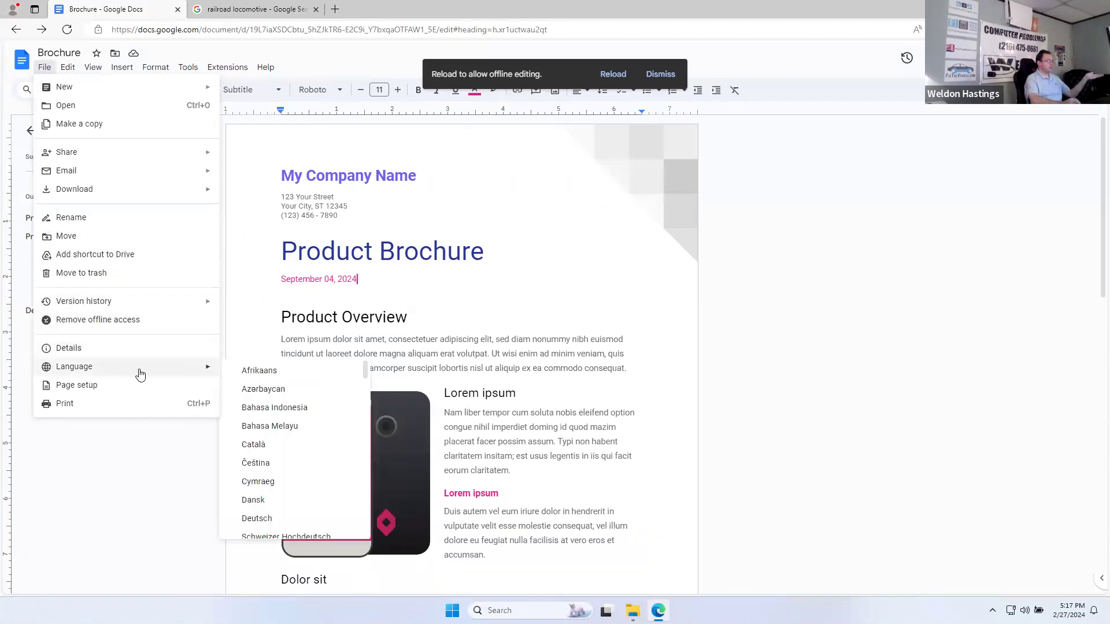
pyautogui.scroll(-3, 291, 485)
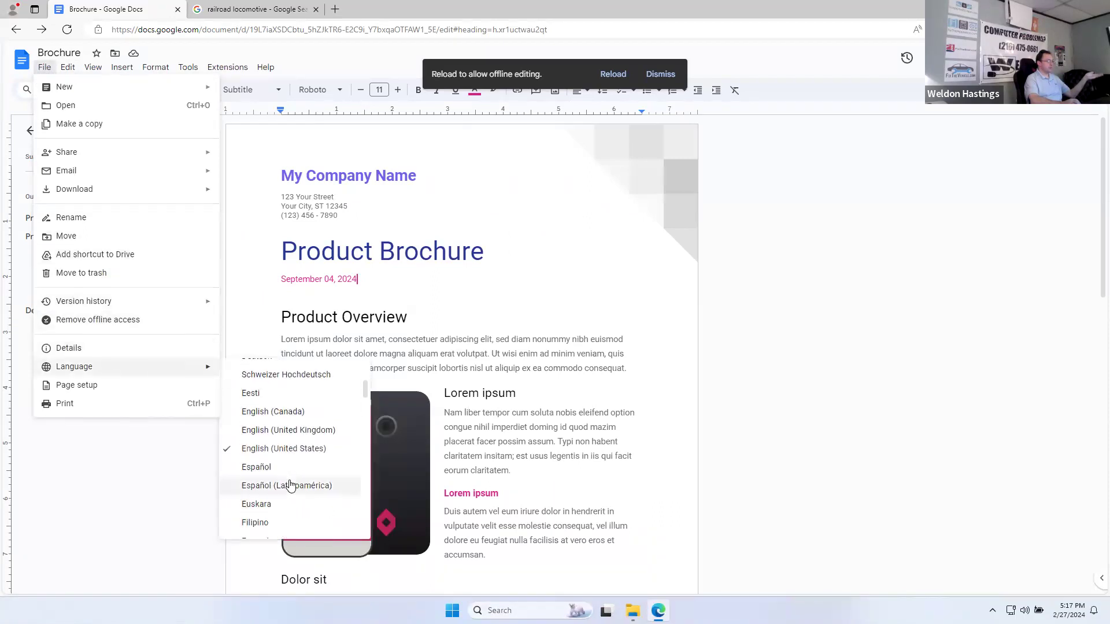
pyautogui.click(83, 386)
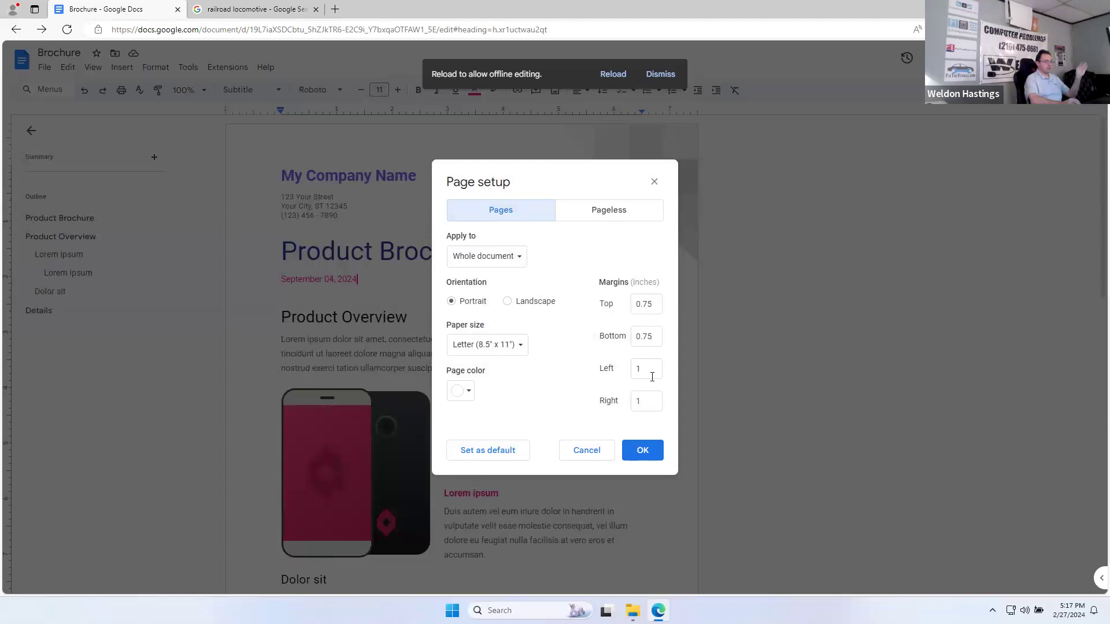
pyautogui.click(520, 347)
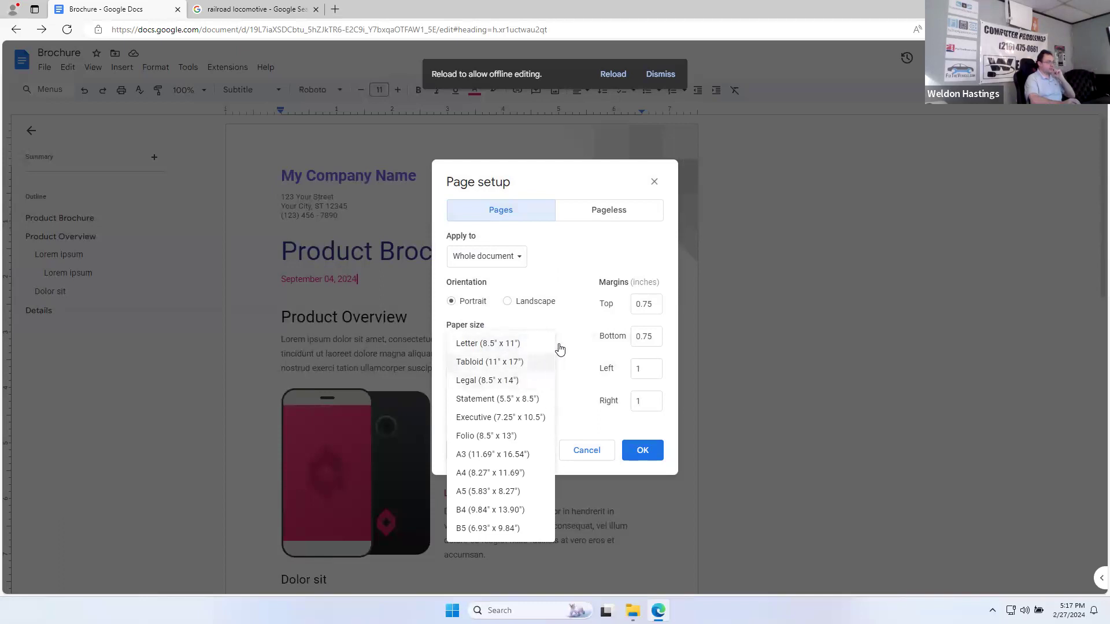
pyautogui.click(583, 297)
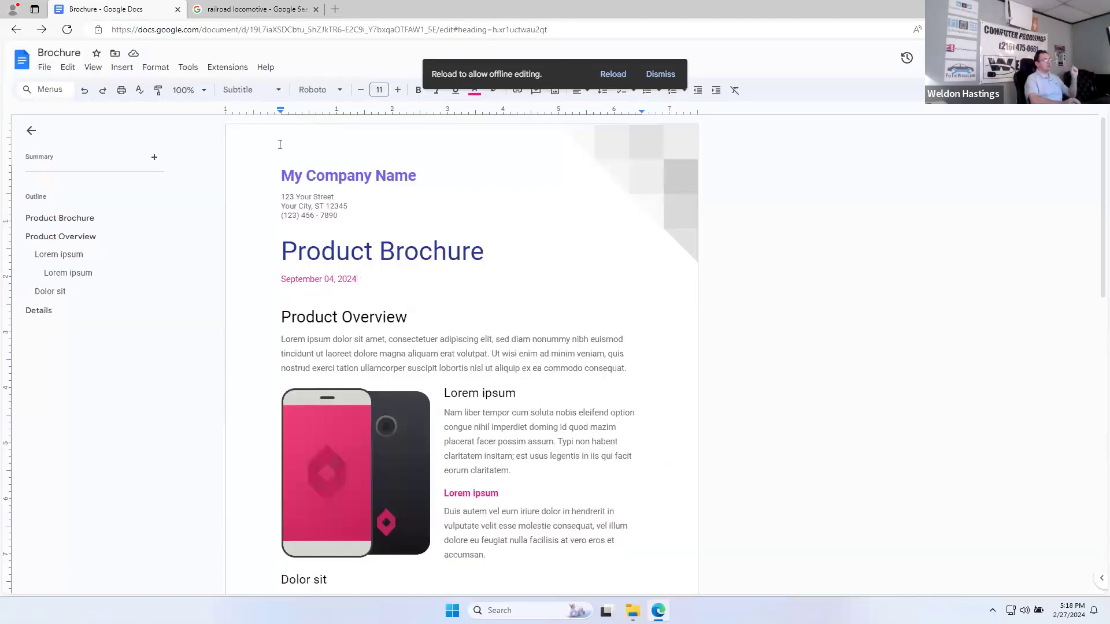
pyautogui.click(44, 68)
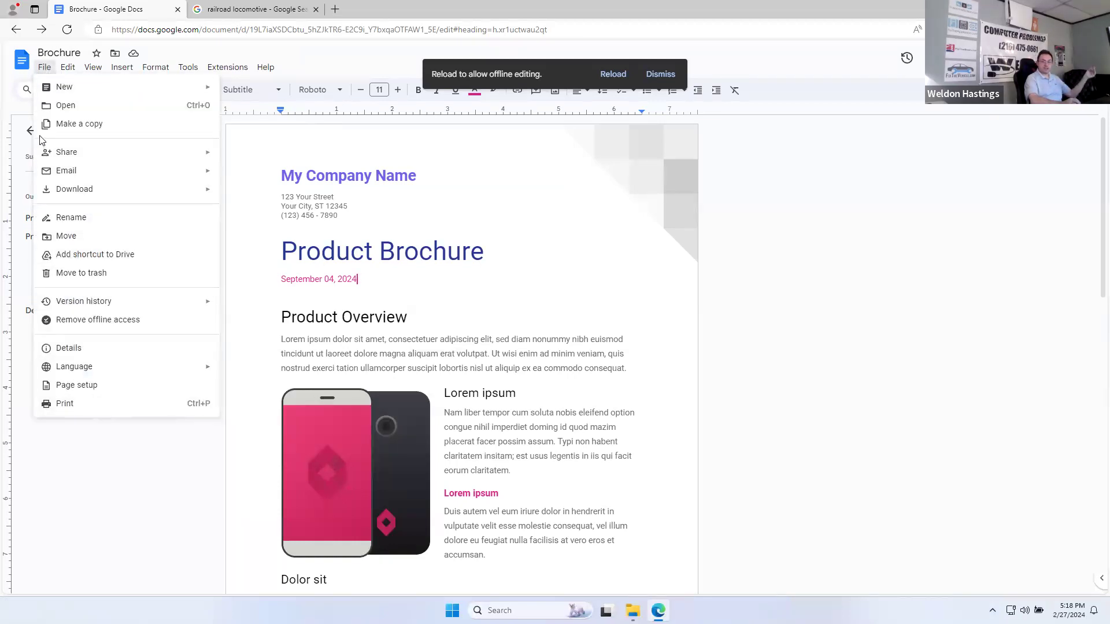
# Step: Go to the Docs home page and browse My Drive in the file picker without opening anything
pyautogui.click(22, 62)
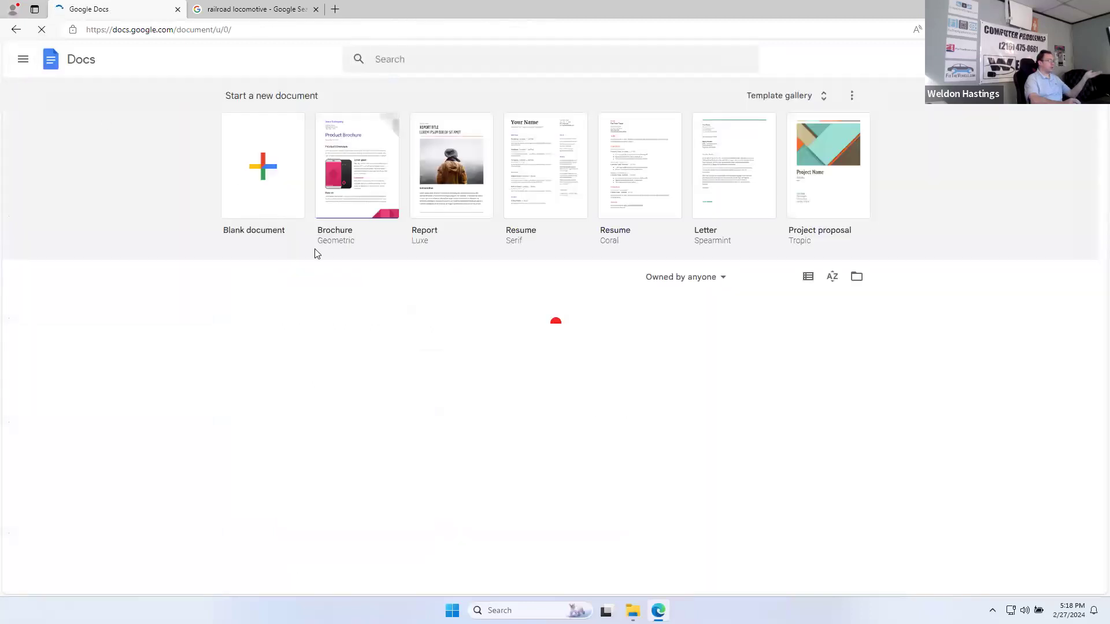
pyautogui.rightClick(532, 393)
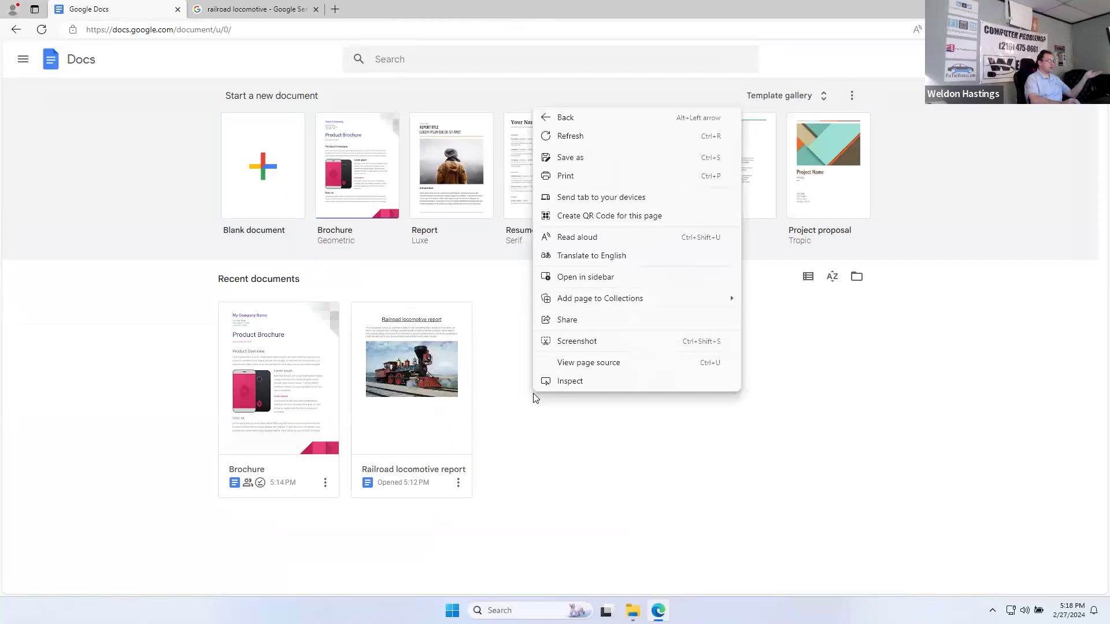
pyautogui.click(528, 398)
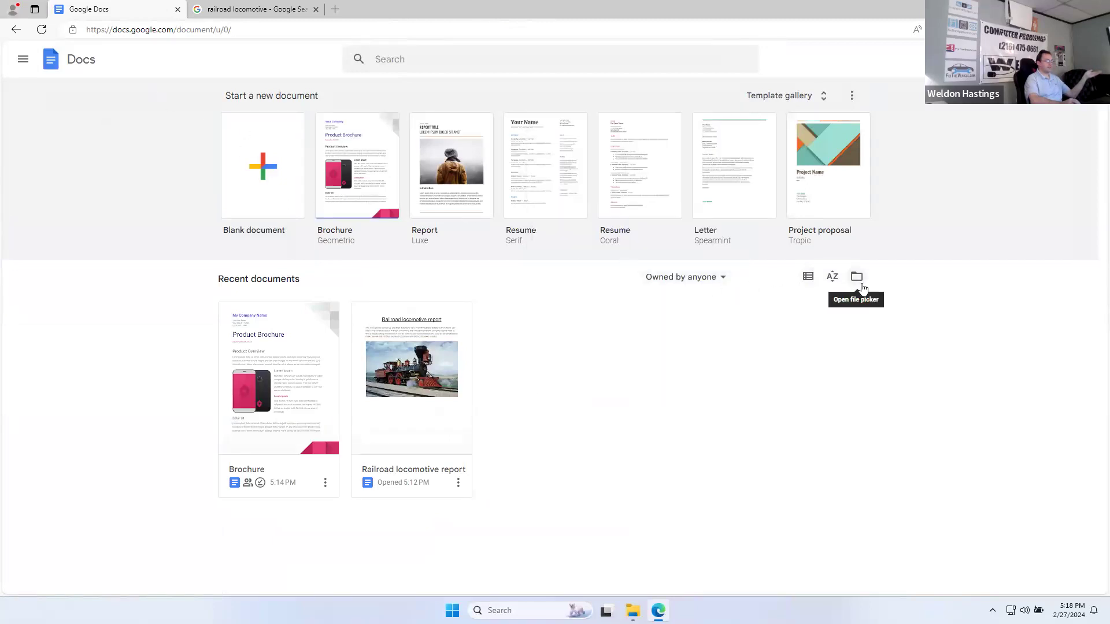
pyautogui.click(856, 277)
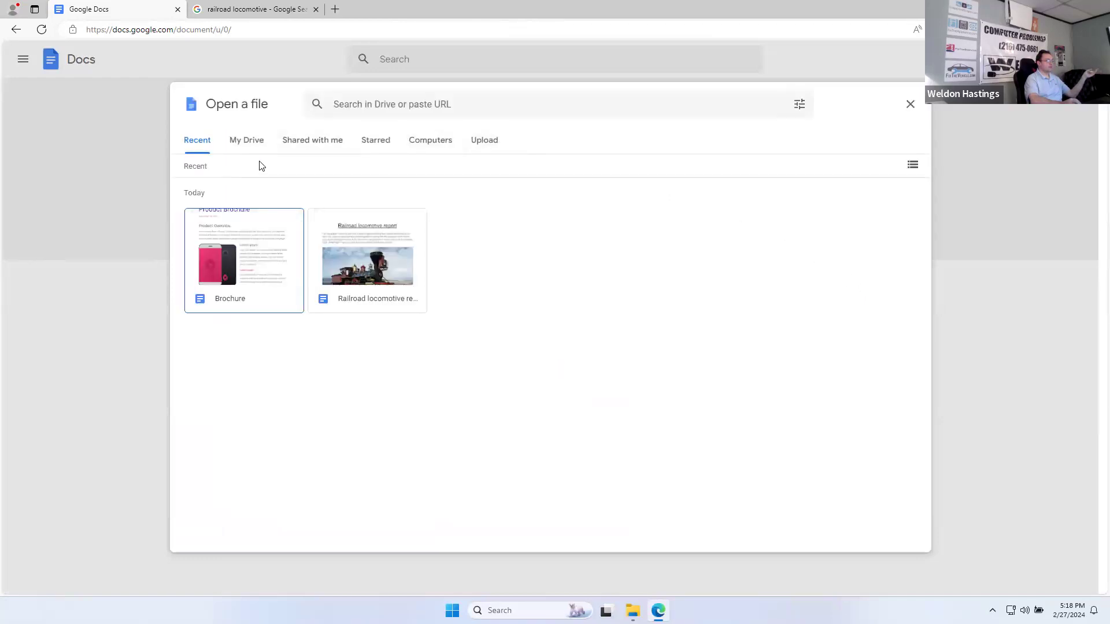
pyautogui.click(248, 144)
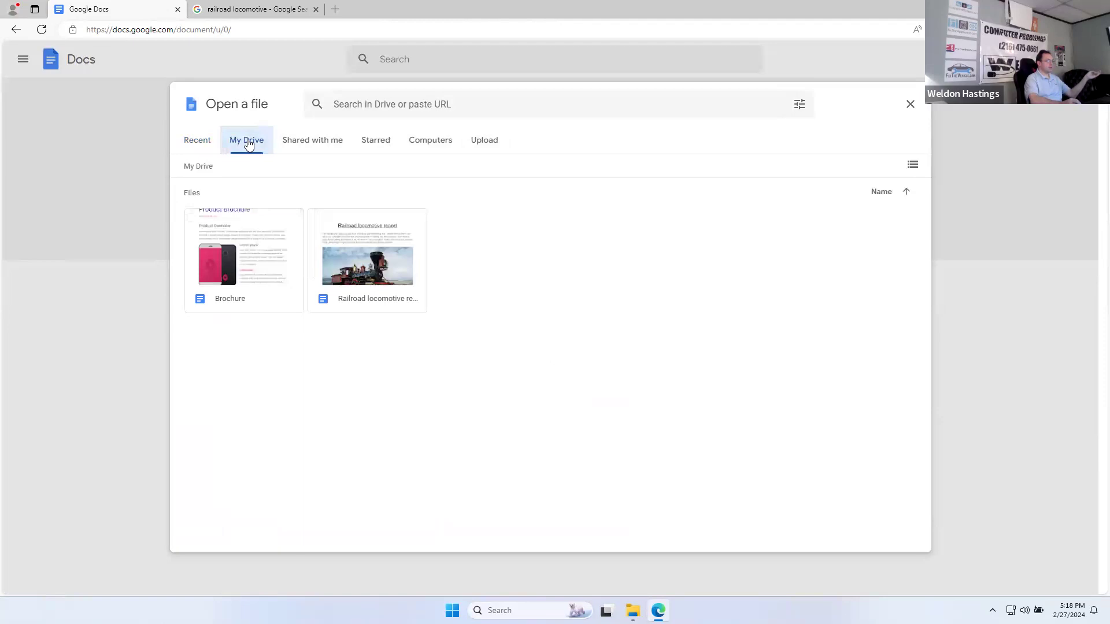
pyautogui.rightClick(524, 279)
pyautogui.click(504, 257)
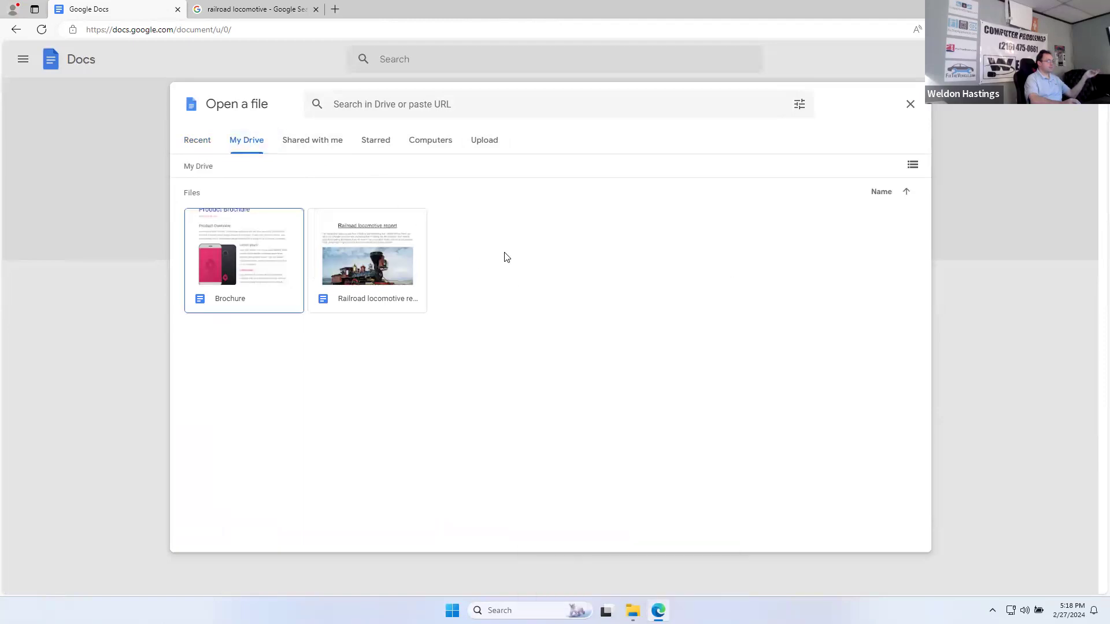
pyautogui.click(915, 102)
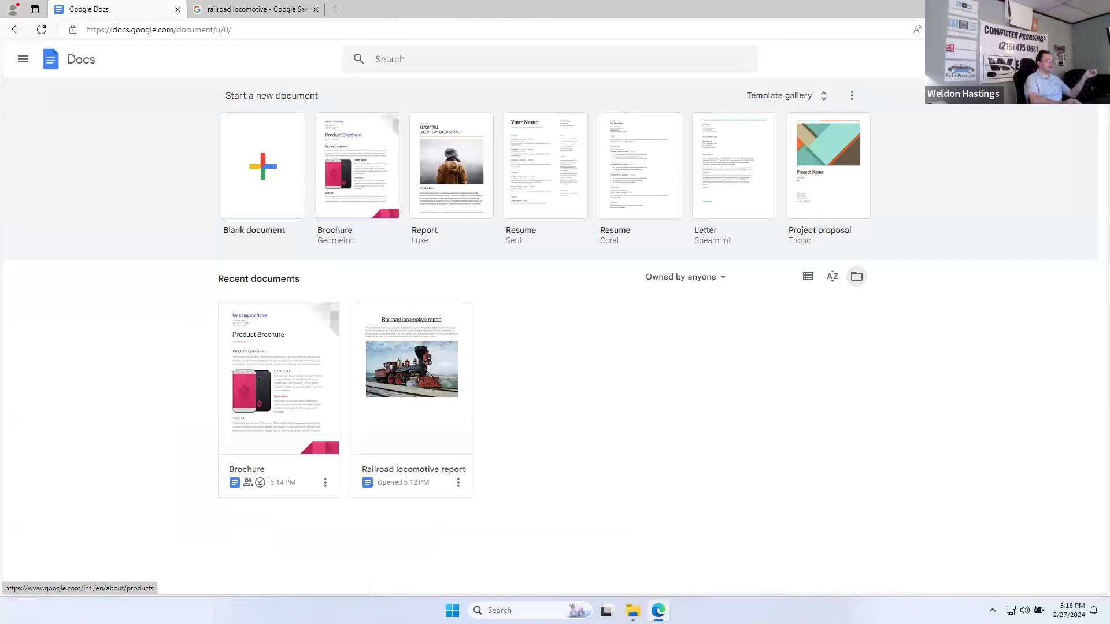
# Step: Open Google Drive in a new tab from the Google apps launcher
pyautogui.click(1059, 59)
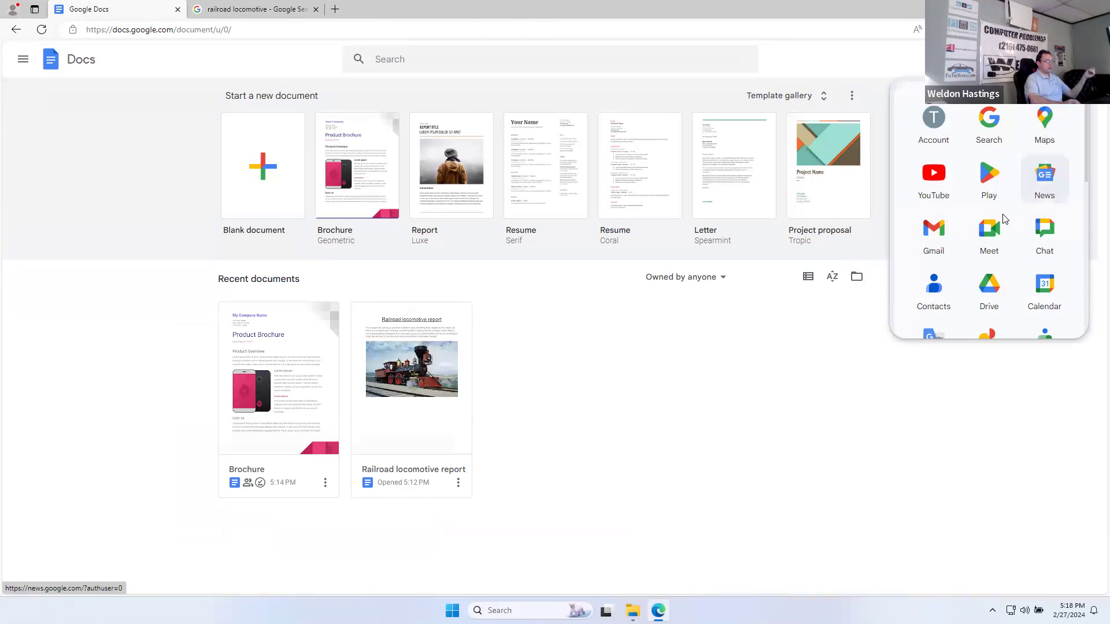
pyautogui.scroll(-1, 1035, 243)
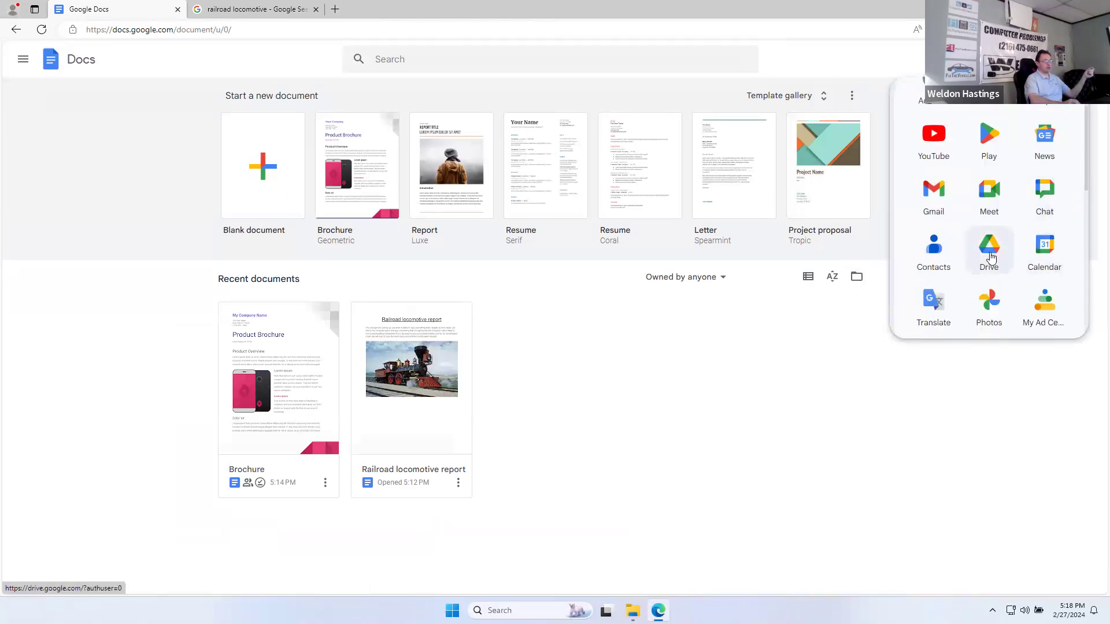
pyautogui.click(990, 260)
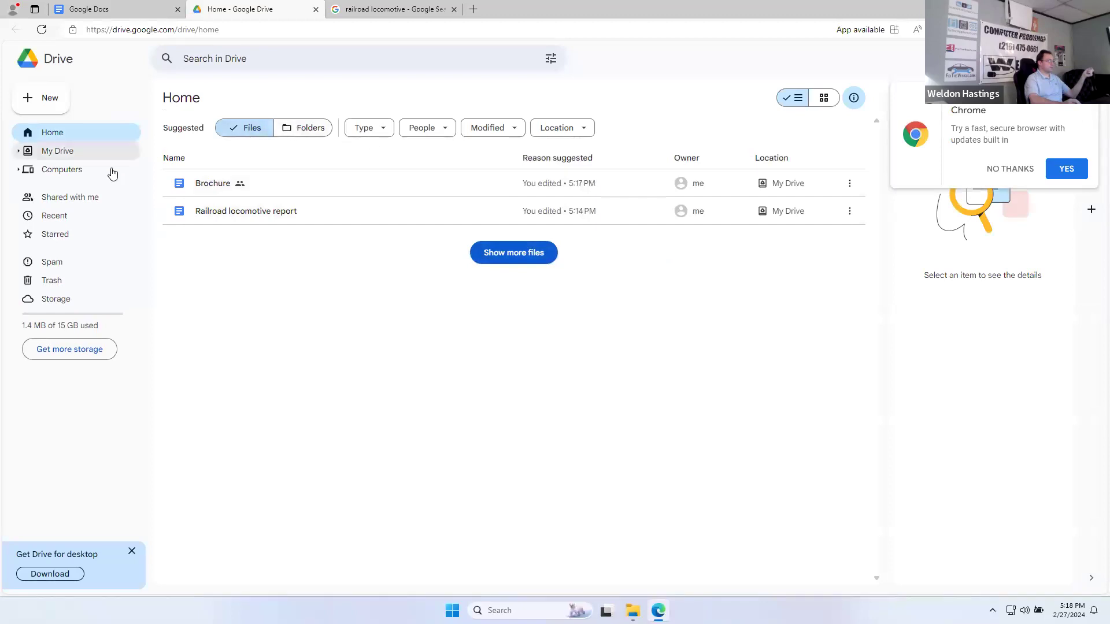
# Step: Switch Drive to grid view and create a new folder named 'Documents'
pyautogui.click(822, 99)
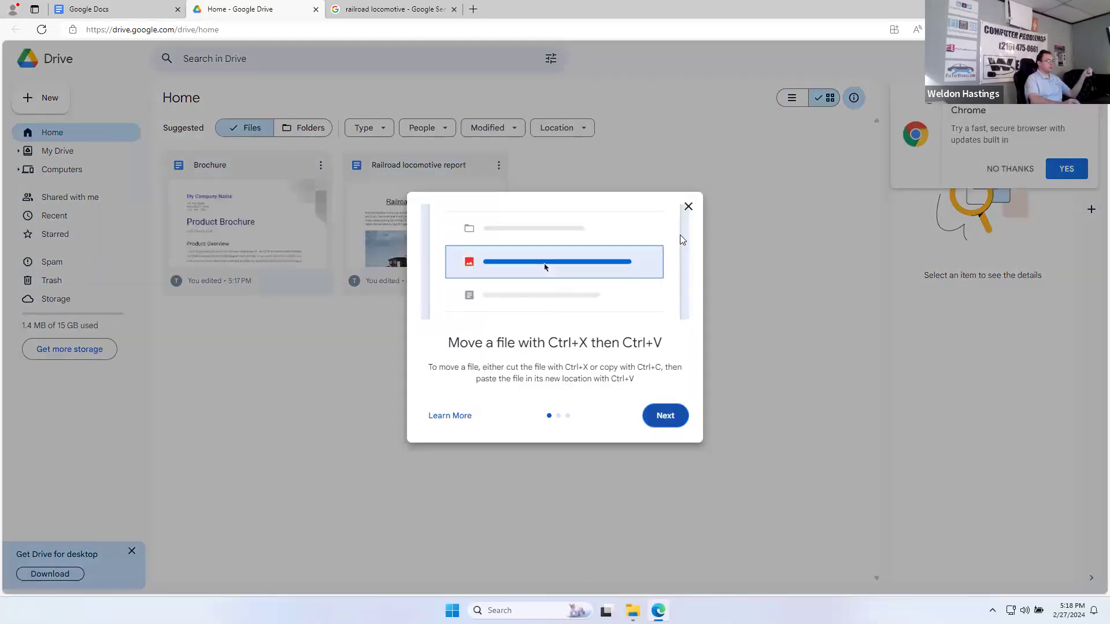
pyautogui.click(688, 206)
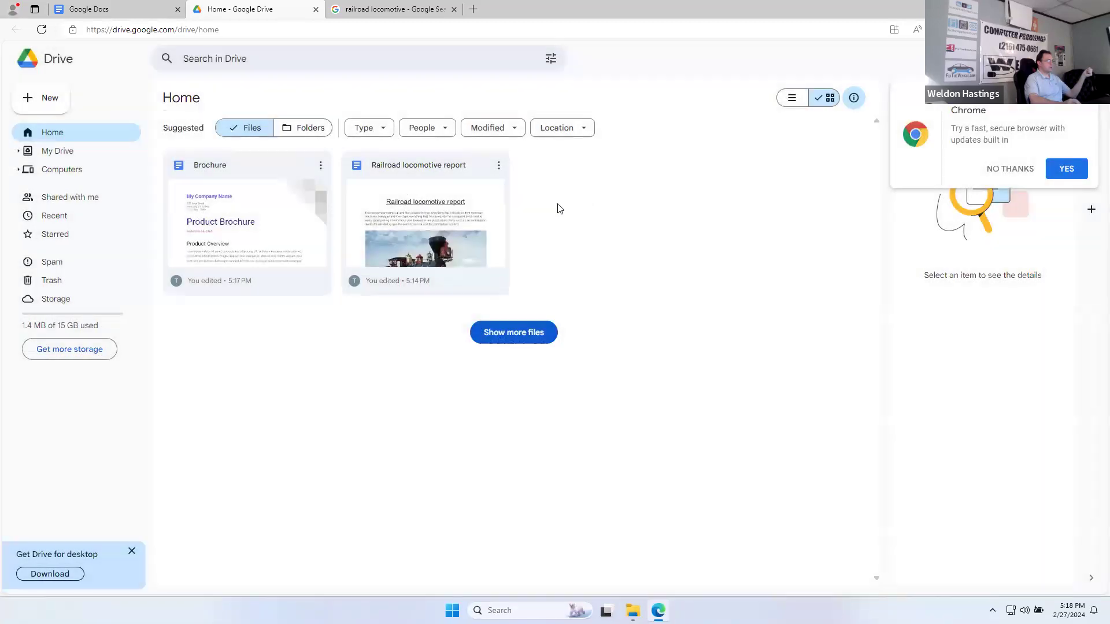
pyautogui.click(527, 333)
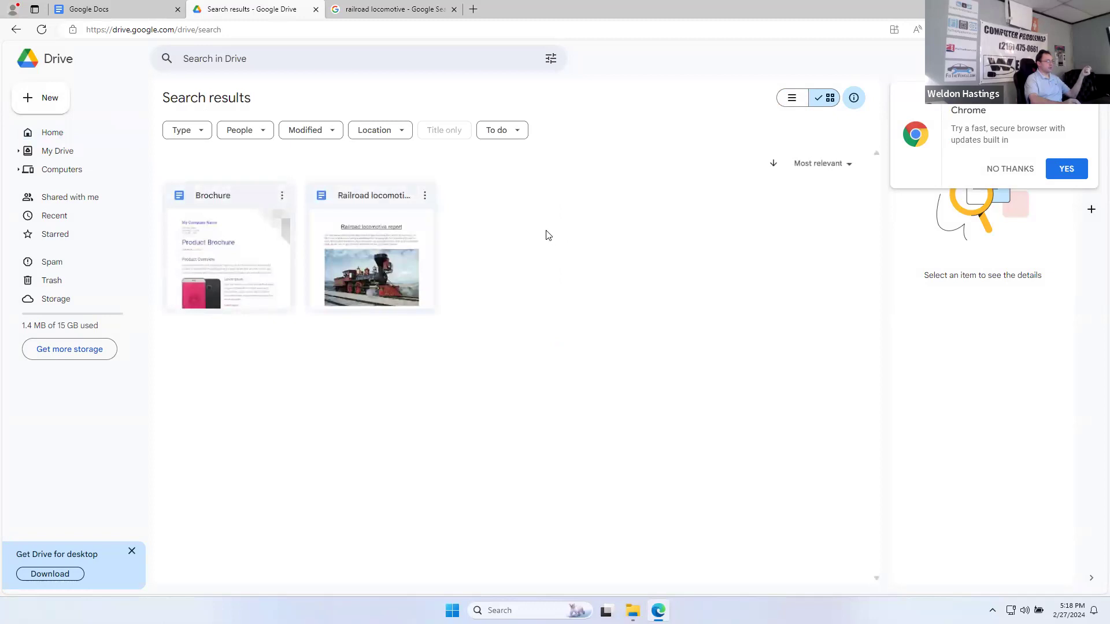
pyautogui.click(42, 106)
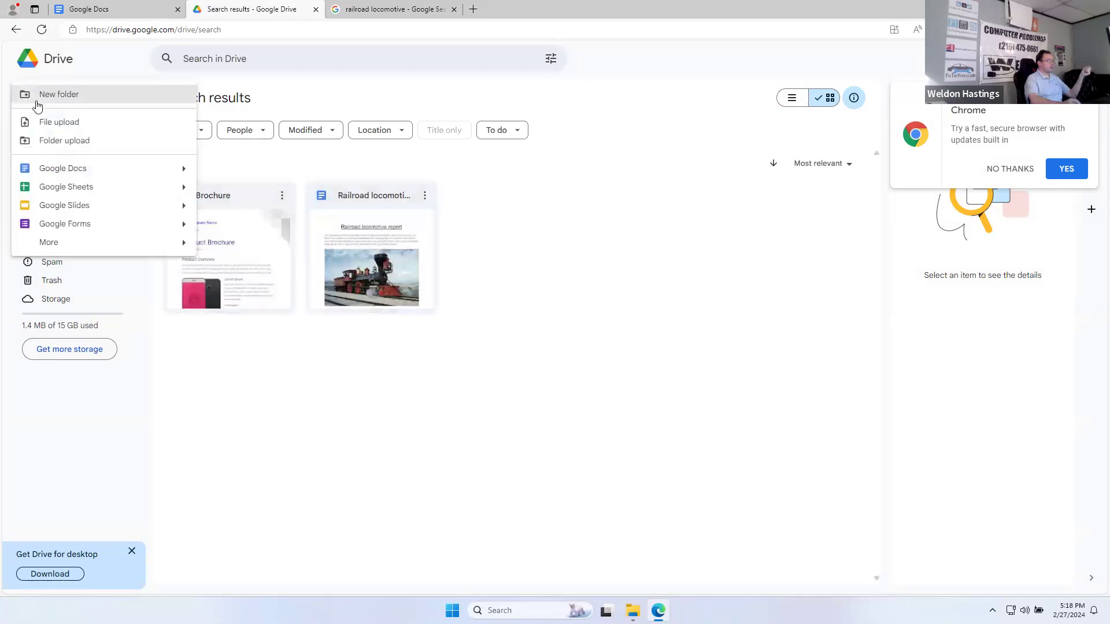
pyautogui.click(47, 101)
pyautogui.write('Documents')
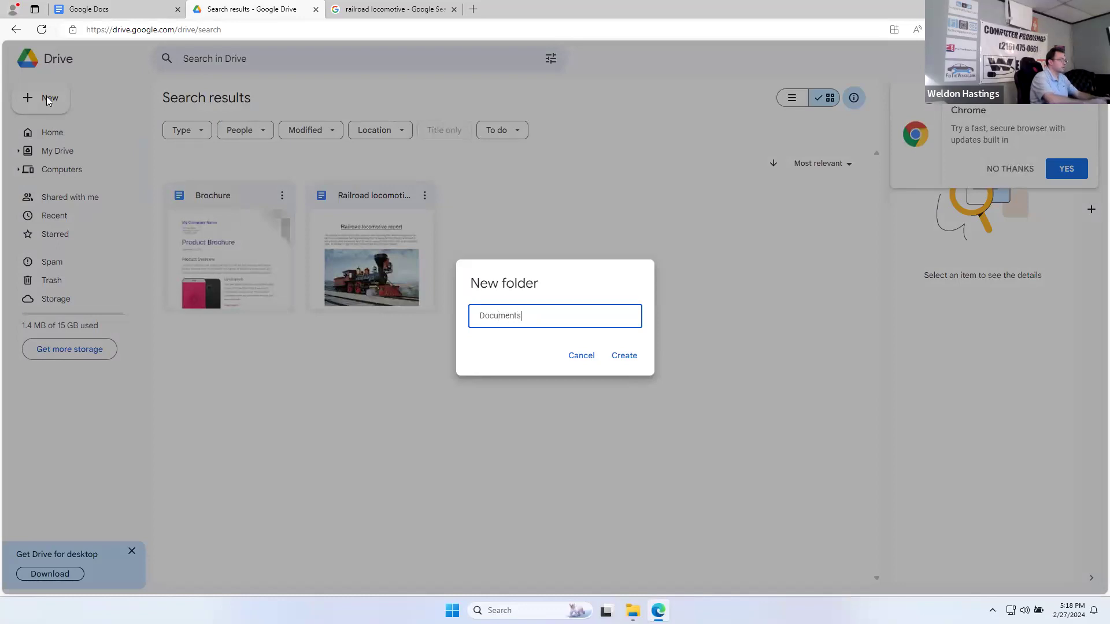
pyautogui.press('Return')
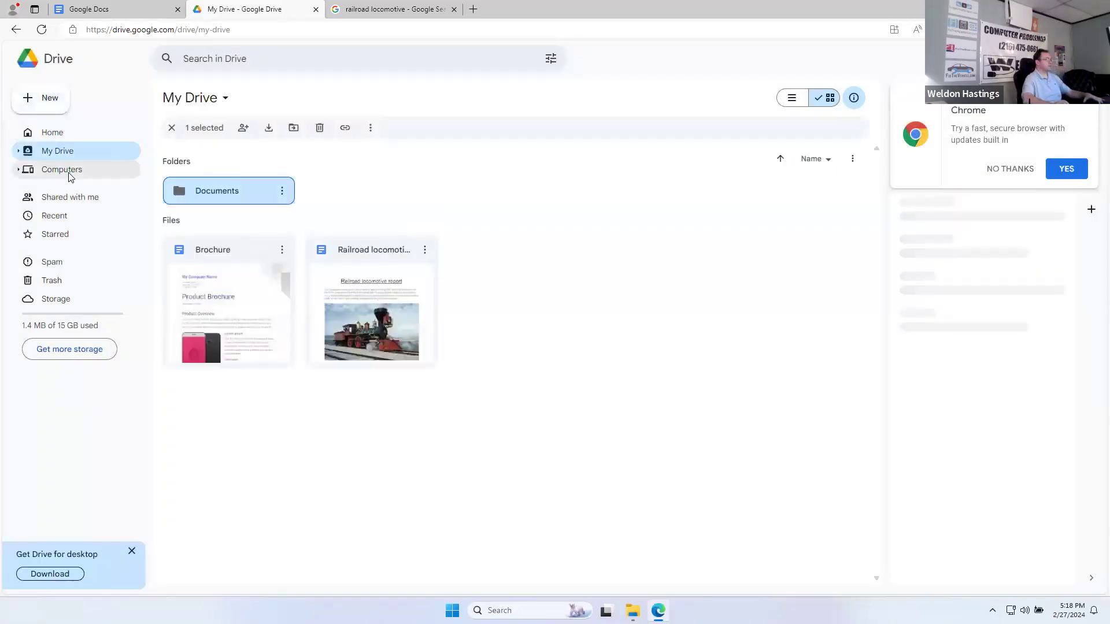
# Step: Move Brochure and Railroad locomotive report into the Documents folder and open it
pyautogui.moveTo(215, 280); pyautogui.dragTo(210, 191)
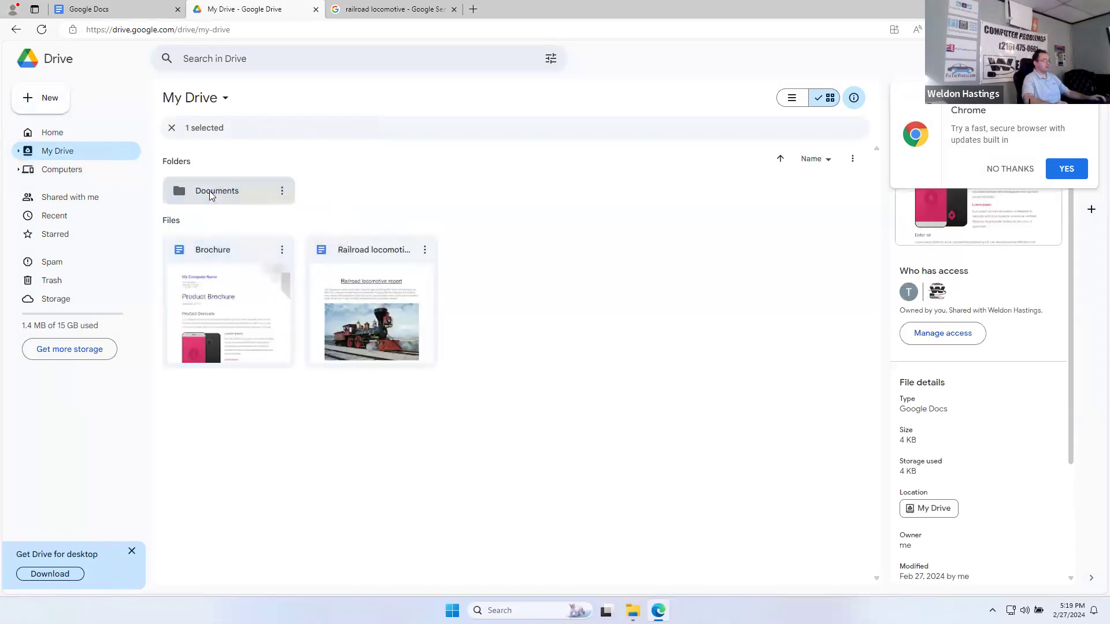
pyautogui.moveTo(207, 263); pyautogui.dragTo(209, 193)
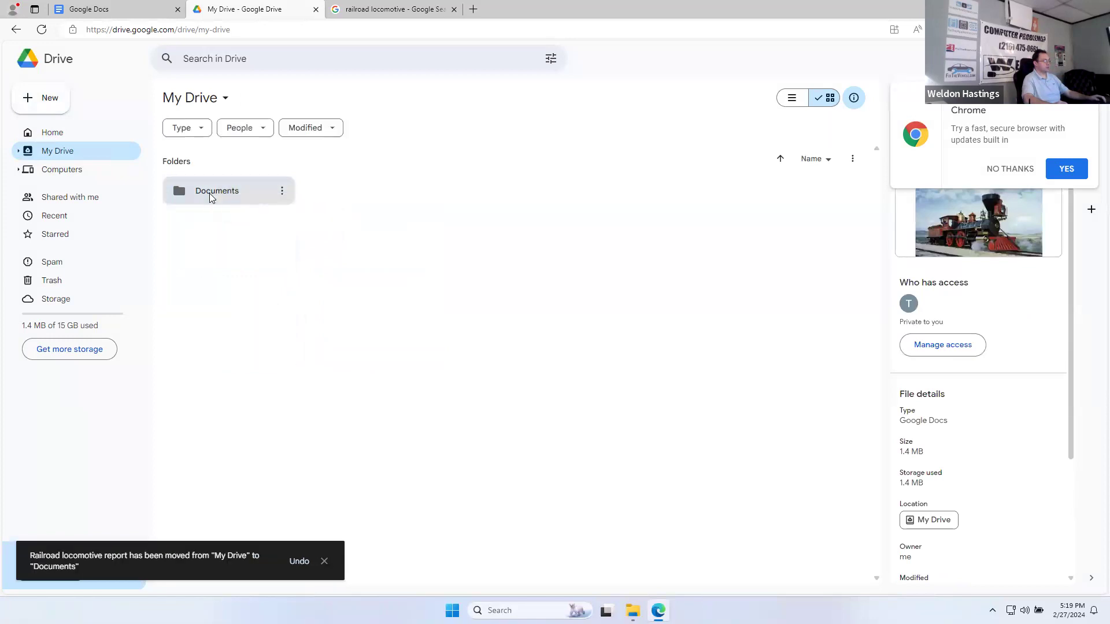
pyautogui.doubleClick(209, 191)
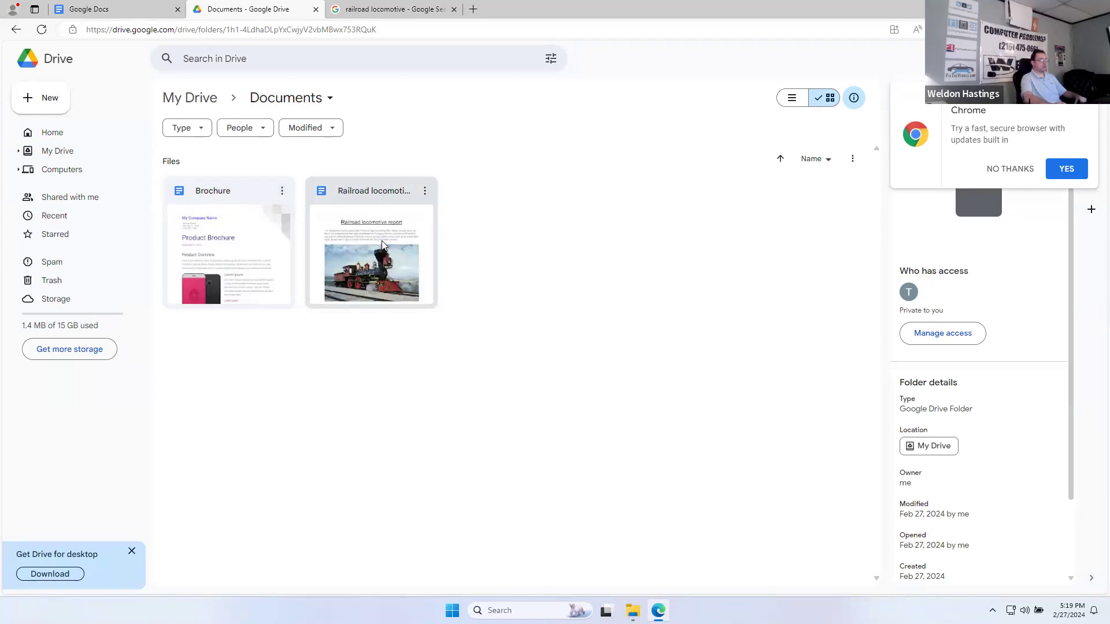
# Step: Navigate the tab to Google Drive, then to docs.google.com
pyautogui.click(211, 29)
pyautogui.write('drive')
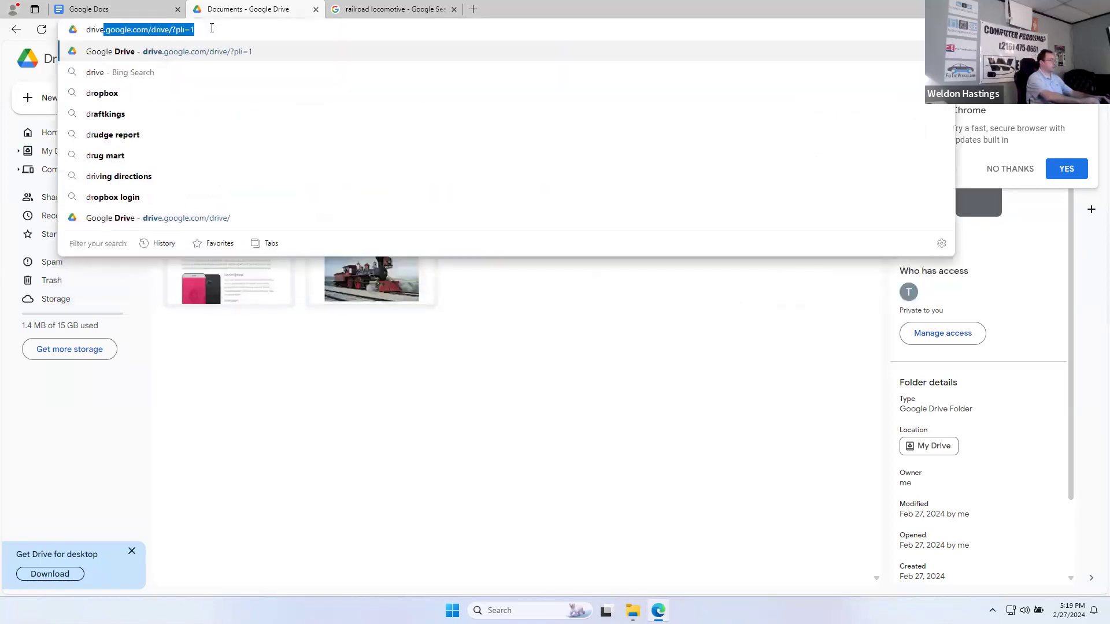
pyautogui.press('Return')
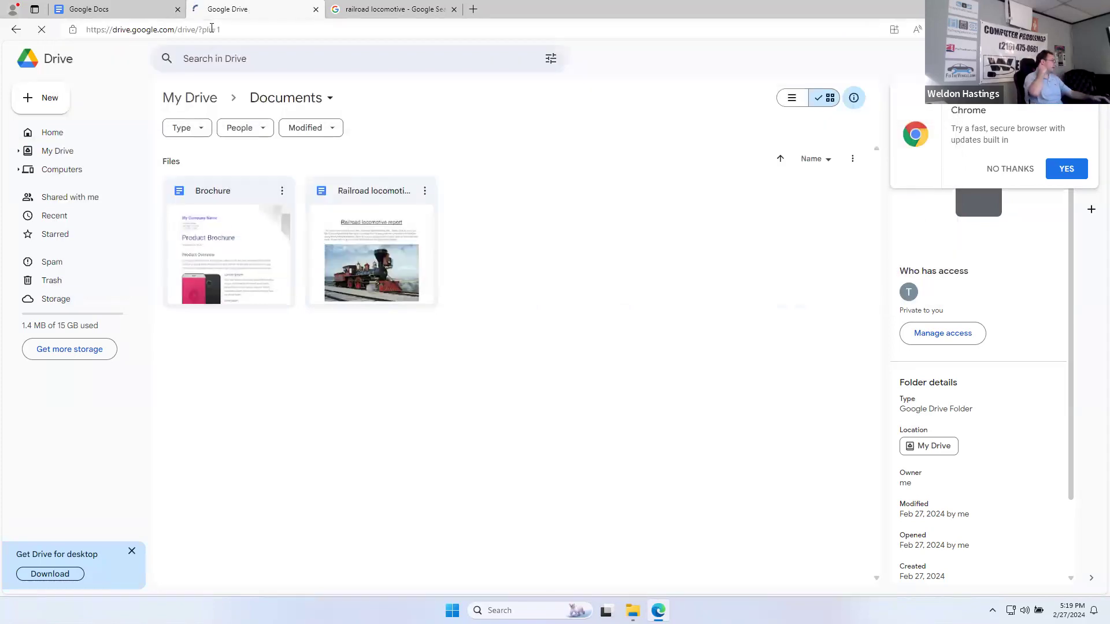
pyautogui.click(209, 28)
pyautogui.write('d')
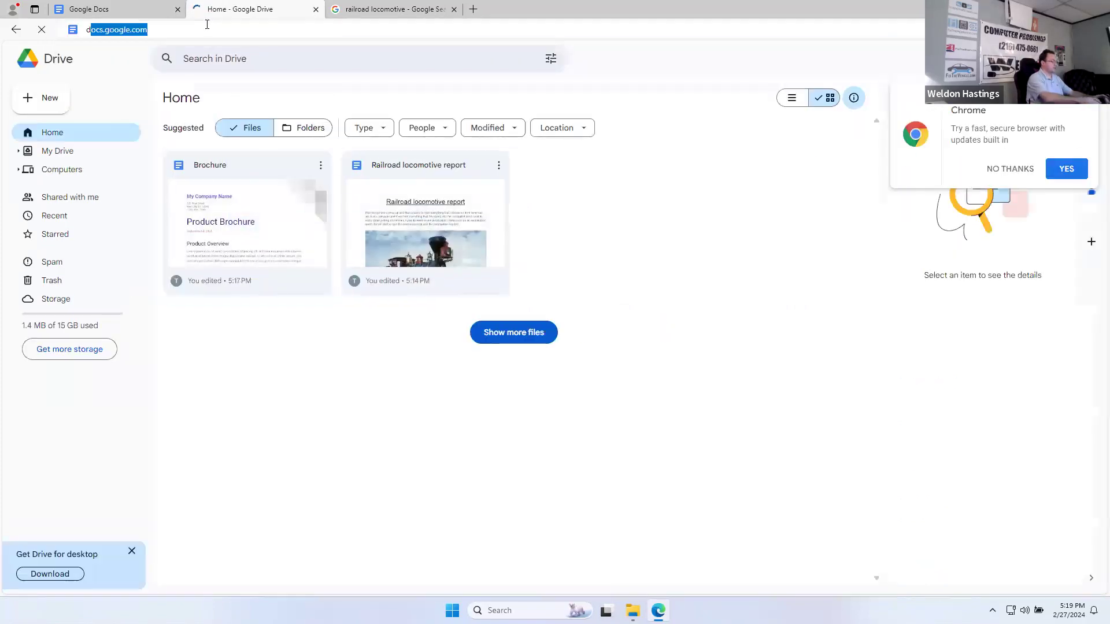
pyautogui.write('ocs.google.com')
pyautogui.press('Return')
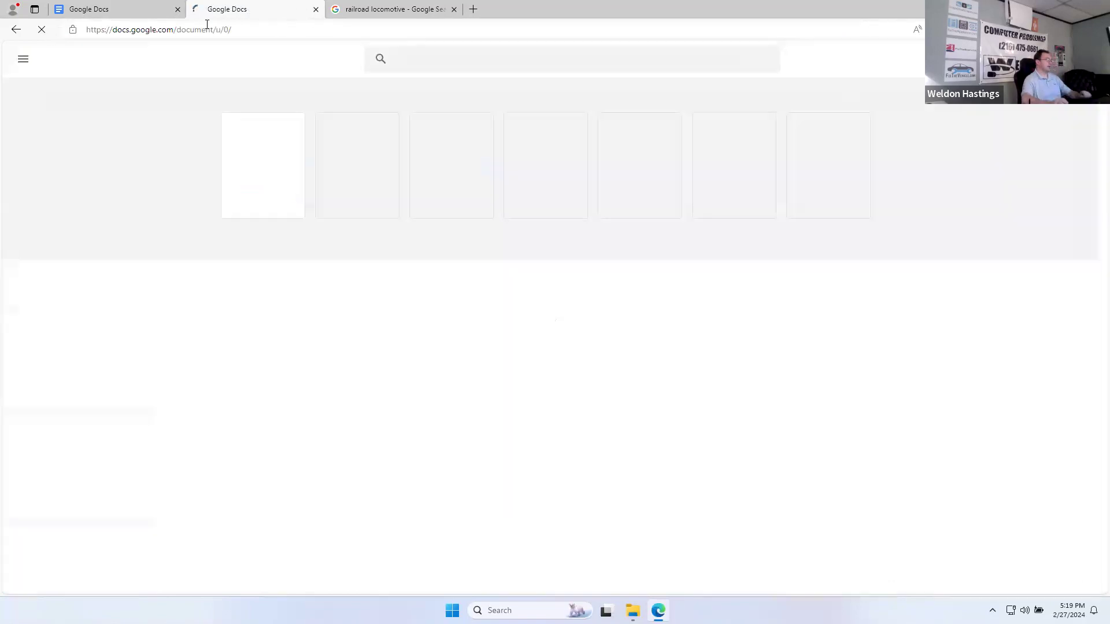